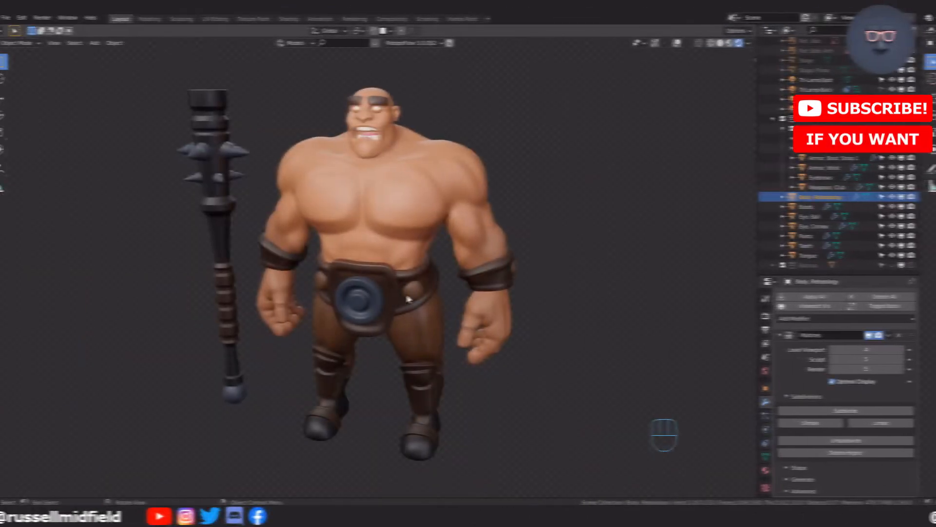
Step: Switch the retopologized body from Sculpt Mode to Object Mode and go to the UV Editing workspace
{"action": "mouse_move", "coordinate": [389, 276]}
{"action": "middle_mouse_down"}
{"action": "mouse_move", "coordinate": [437, 273]}
{"action": "mouse_move", "coordinate": [388, 273]}
{"action": "middle_mouse_up"}
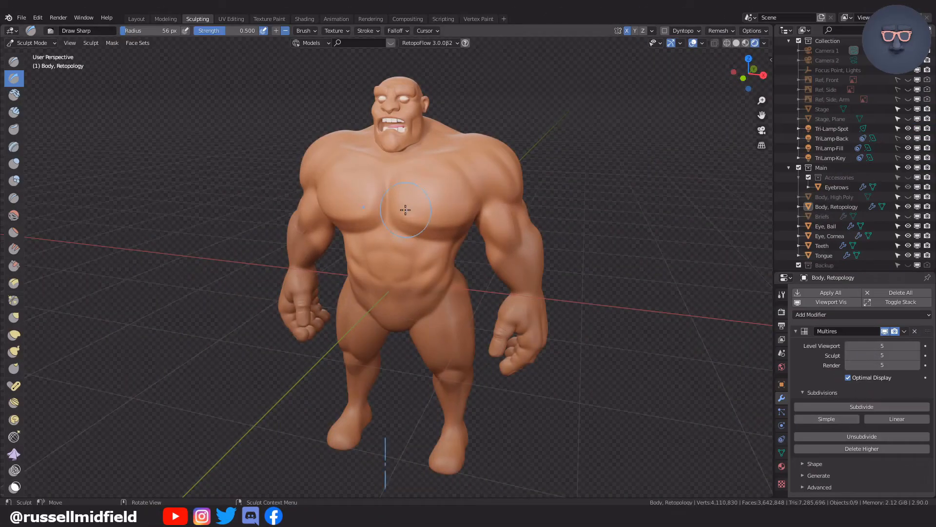
{"action": "key", "text": "ctrl+Tab"}
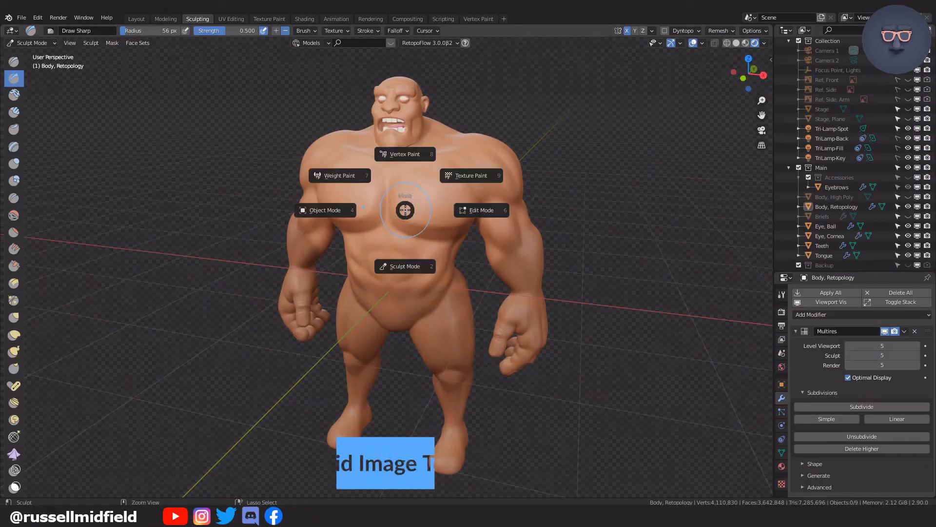
{"action": "left_click", "coordinate": [327, 214]}
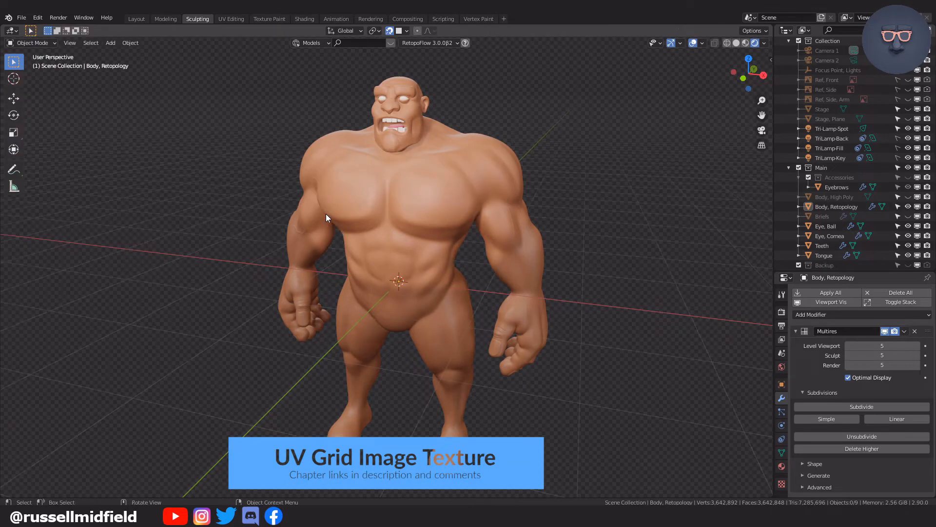
{"action": "left_click", "coordinate": [240, 18]}
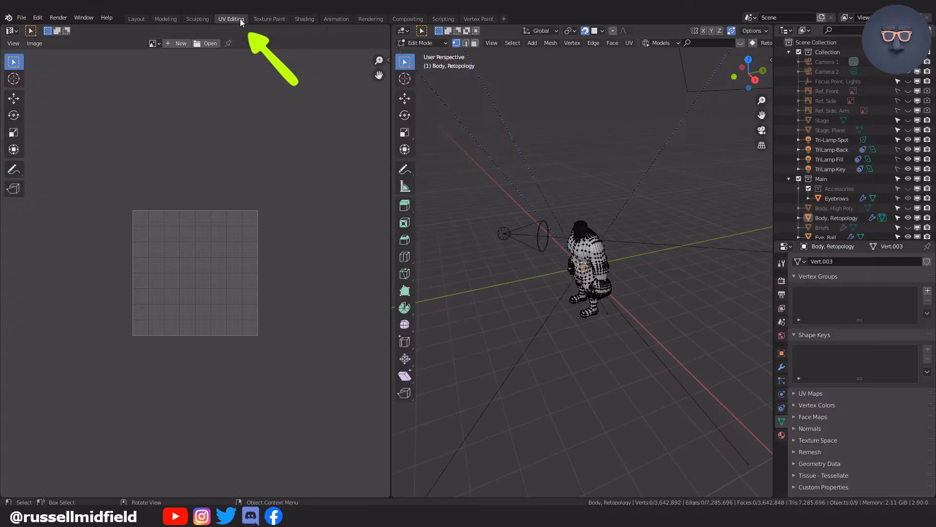
Step: Widen the 3D viewport and set its shading to Rendered after trying Material Preview on the body
{"action": "left_click_drag", "start_coordinate": [391, 276], "coordinate": [318, 275]}
{"action": "middle_click_drag", "start_coordinate": [485, 309], "coordinate": [537, 297]}
{"action": "scroll", "coordinate": [585, 303], "scroll_direction": "up", "scroll_amount": 5}
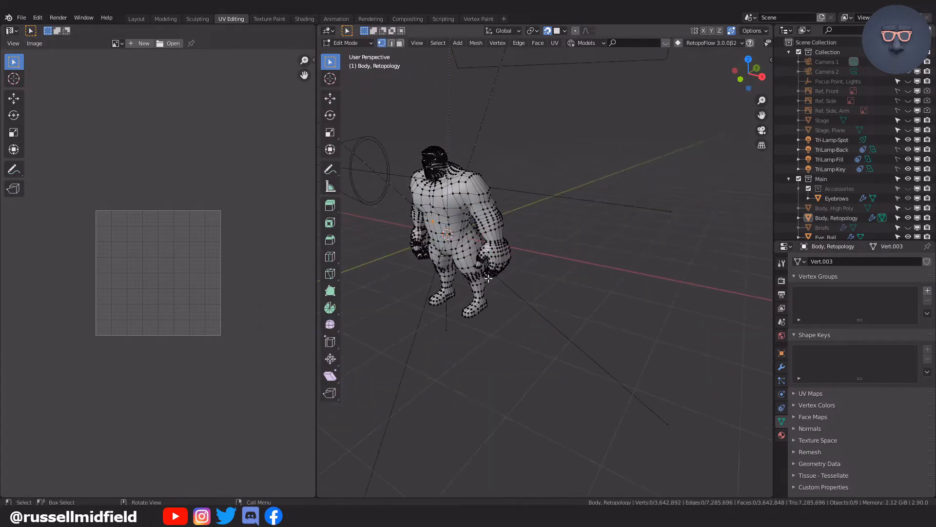
{"action": "scroll", "coordinate": [612, 297], "scroll_direction": "up", "scroll_amount": 5}
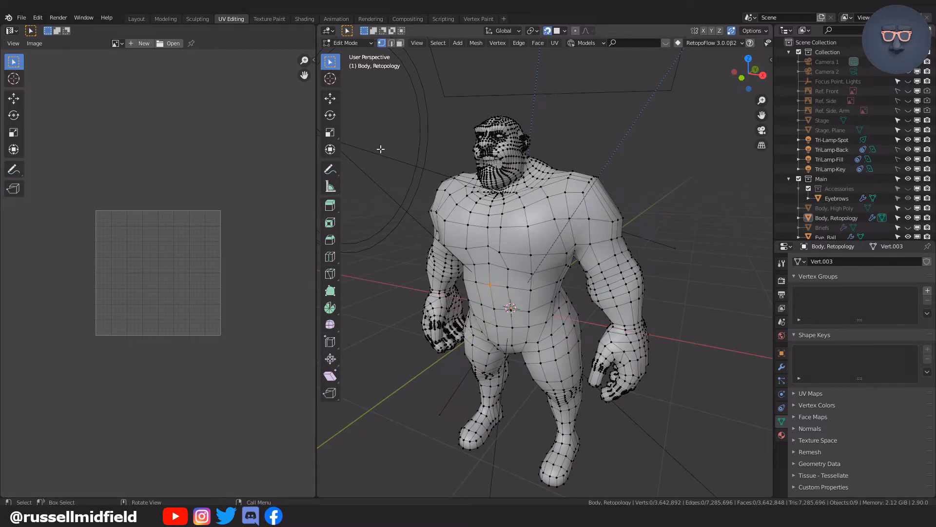
{"action": "key", "text": "z"}
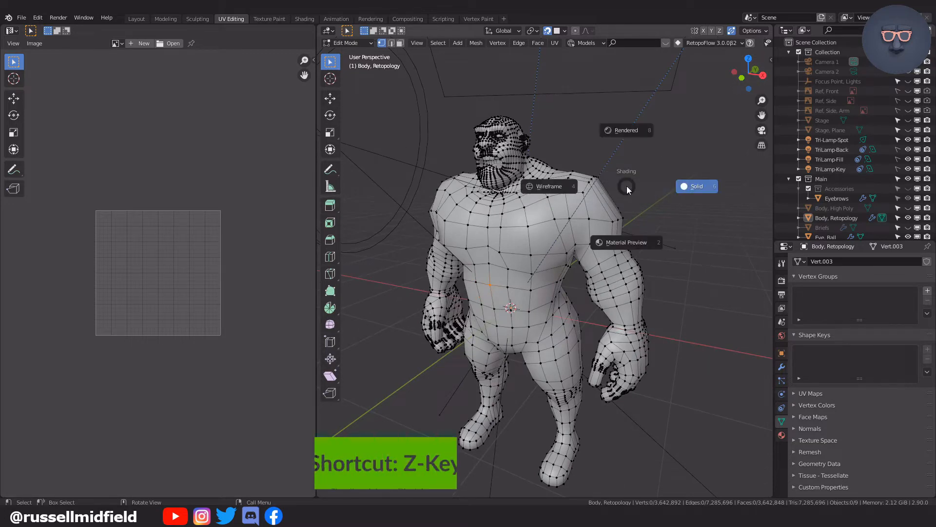
{"action": "key", "text": "2"}
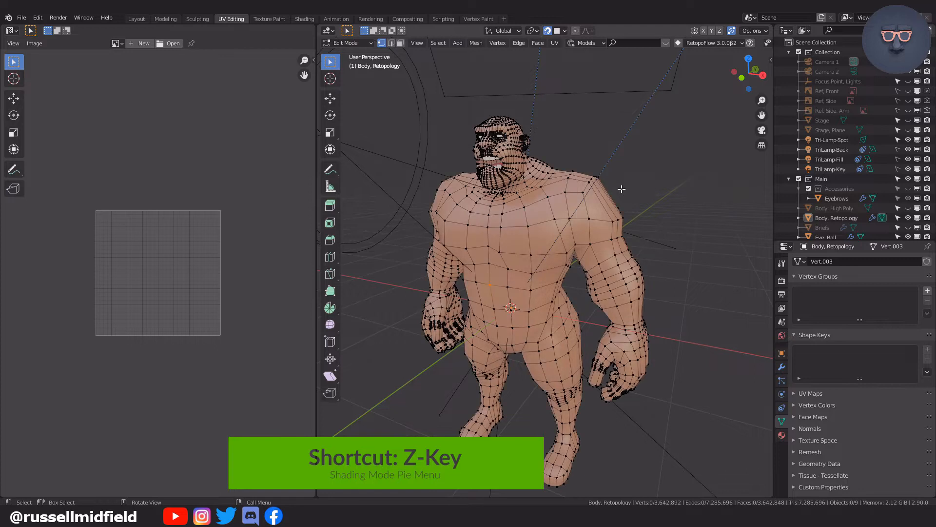
{"action": "key", "text": "z"}
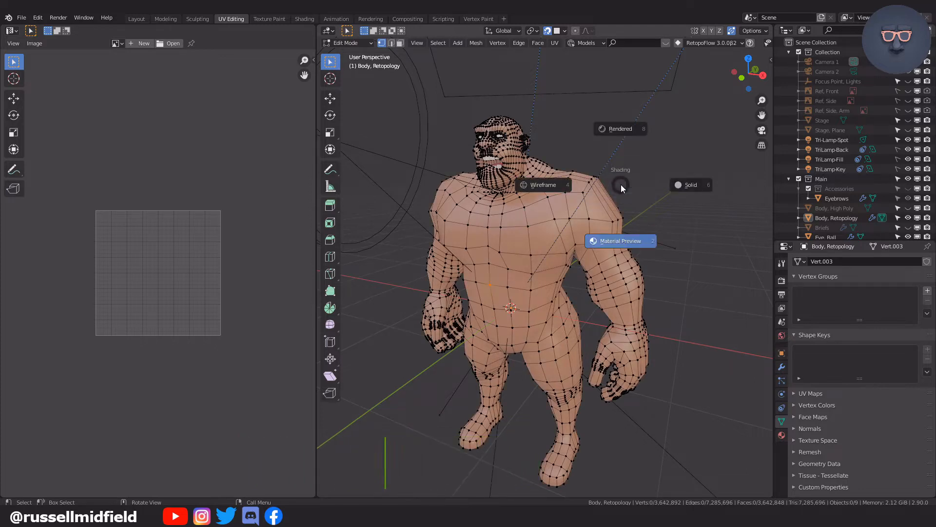
{"action": "key", "text": "8"}
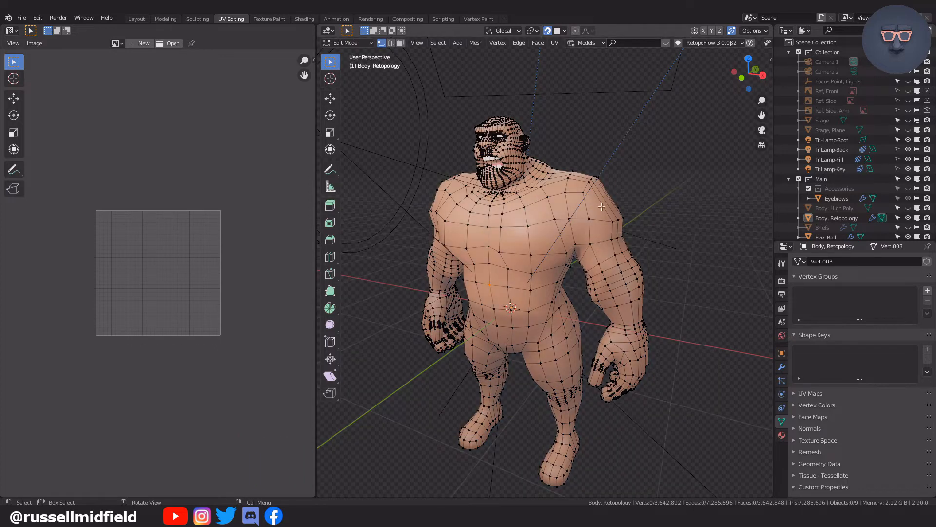
{"action": "middle_click_drag", "start_coordinate": [614, 198], "coordinate": [621, 203], "text": "shift"}
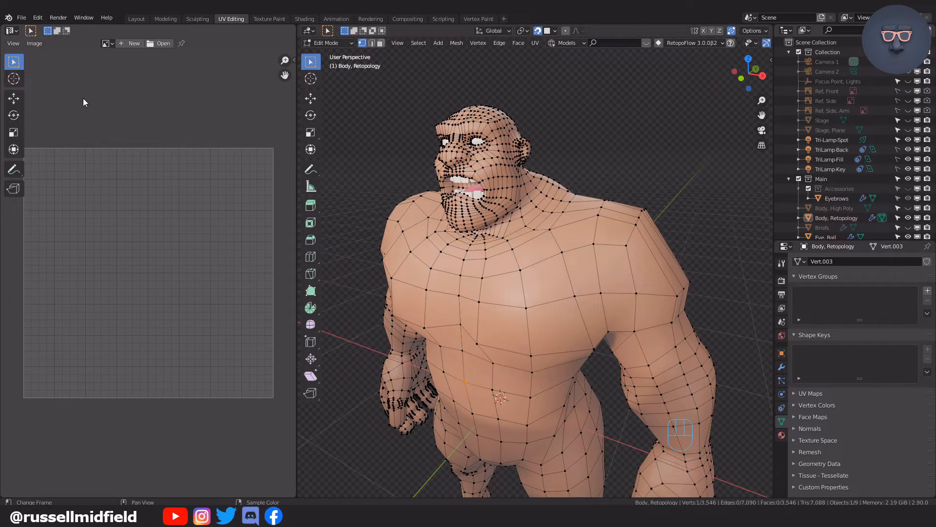
Step: Start a new image named UV Grid with a width and height of 2048 px
{"action": "left_click", "coordinate": [123, 45]}
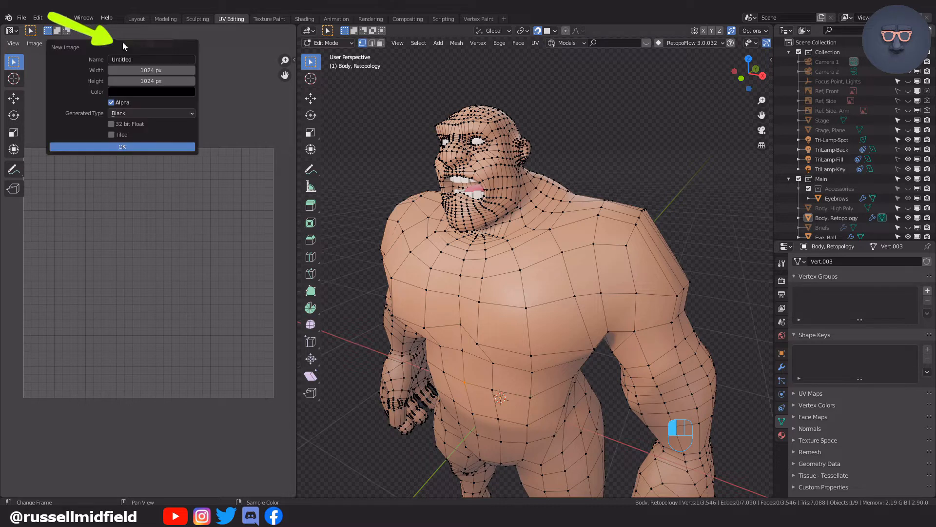
{"action": "left_click", "coordinate": [129, 59]}
{"action": "type", "text": "UV Grid"}
{"action": "key", "text": "Return"}
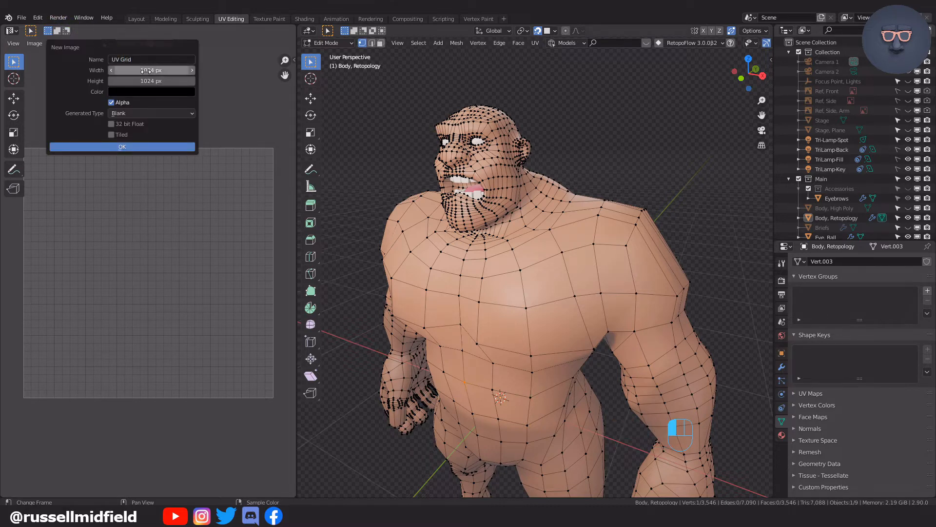
{"action": "left_click", "coordinate": [145, 70]}
{"action": "key", "text": "Return"}
{"action": "left_click_drag", "start_coordinate": [149, 70], "coordinate": [149, 81]}
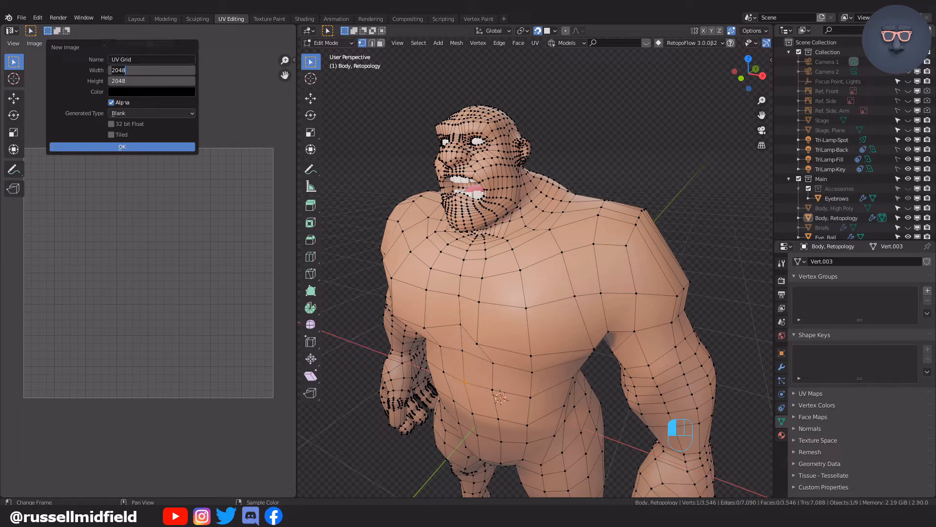
{"action": "key", "text": "Return"}
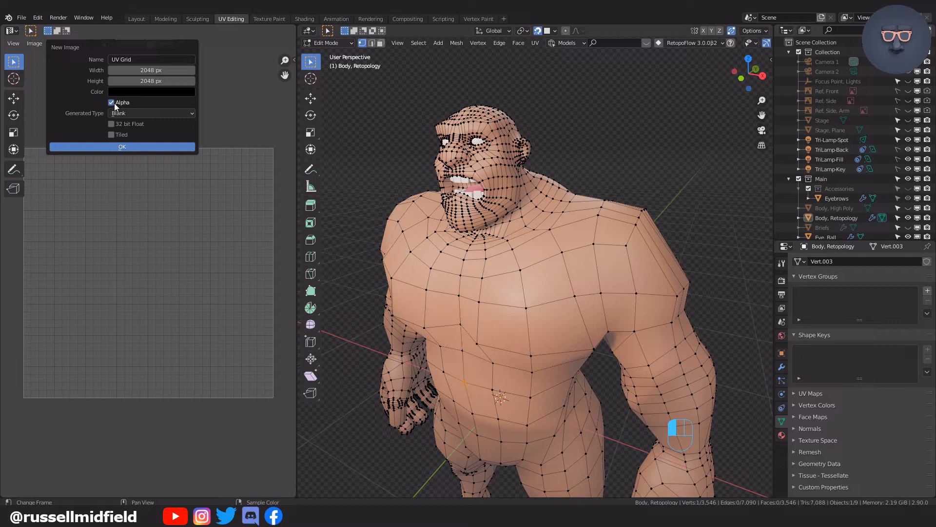
Step: Turn off Alpha, set the generated type to UV Grid, and create the image
{"action": "left_click", "coordinate": [118, 113]}
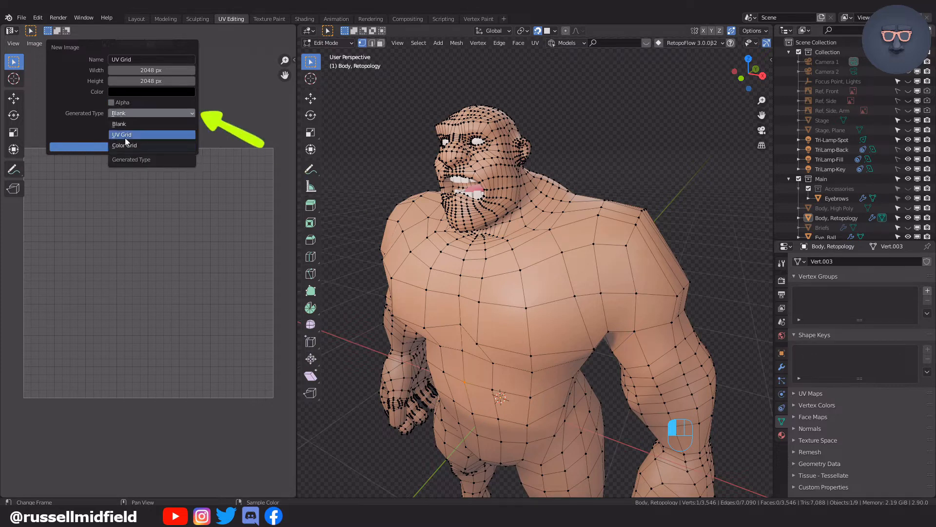
{"action": "left_click", "coordinate": [161, 134]}
{"action": "left_click", "coordinate": [159, 147]}
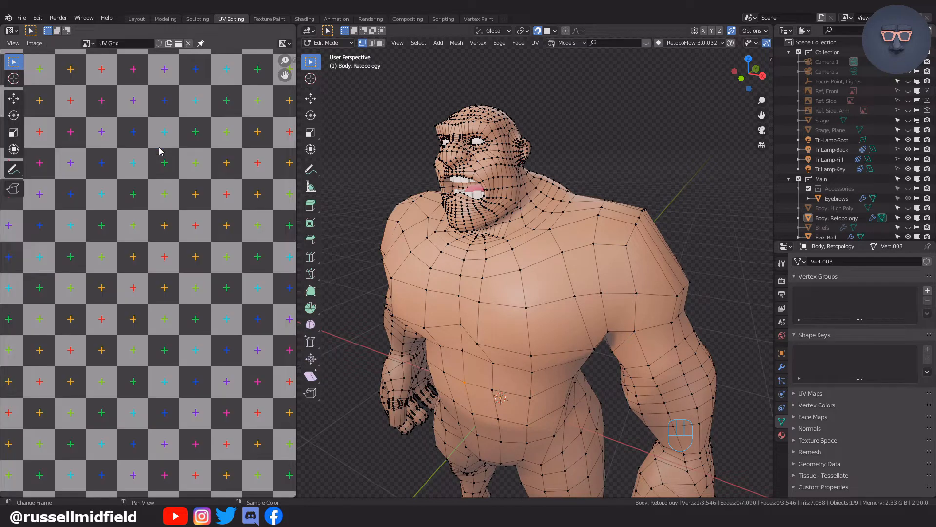
{"action": "scroll", "coordinate": [165, 238], "scroll_direction": "down", "scroll_amount": 9}
{"action": "scroll", "coordinate": [165, 238], "scroll_direction": "down", "scroll_amount": 1}
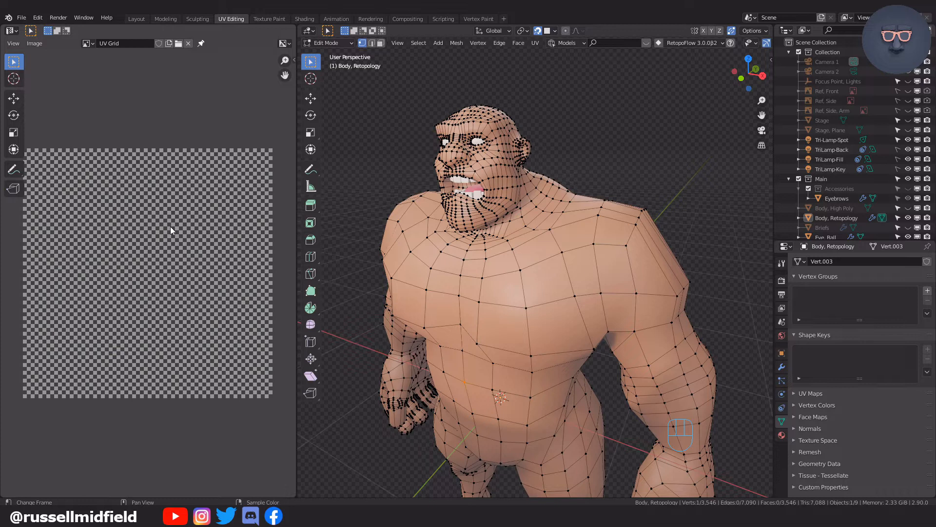
Step: In the Shading workspace, add an Image Texture node beside the body material's Principled BSDF node
{"action": "left_click", "coordinate": [306, 19]}
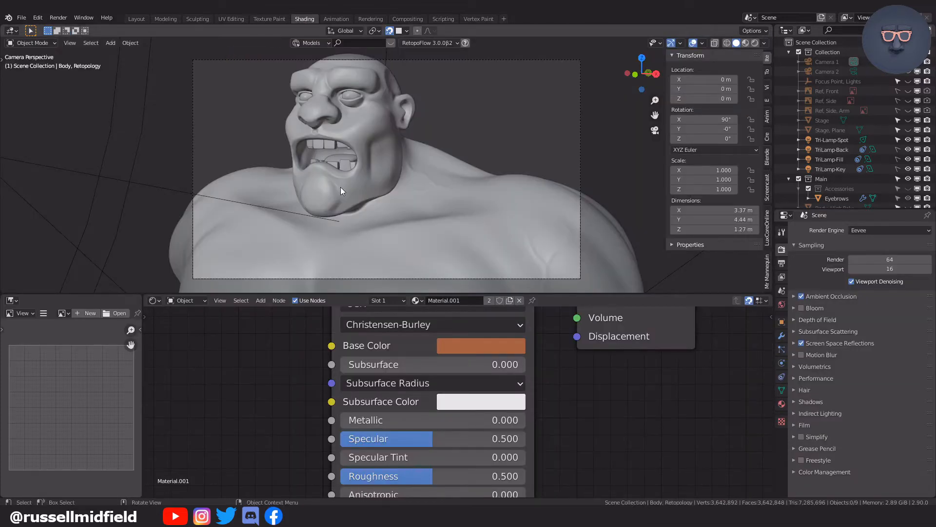
{"action": "scroll", "coordinate": [292, 386], "scroll_direction": "down", "scroll_amount": 4}
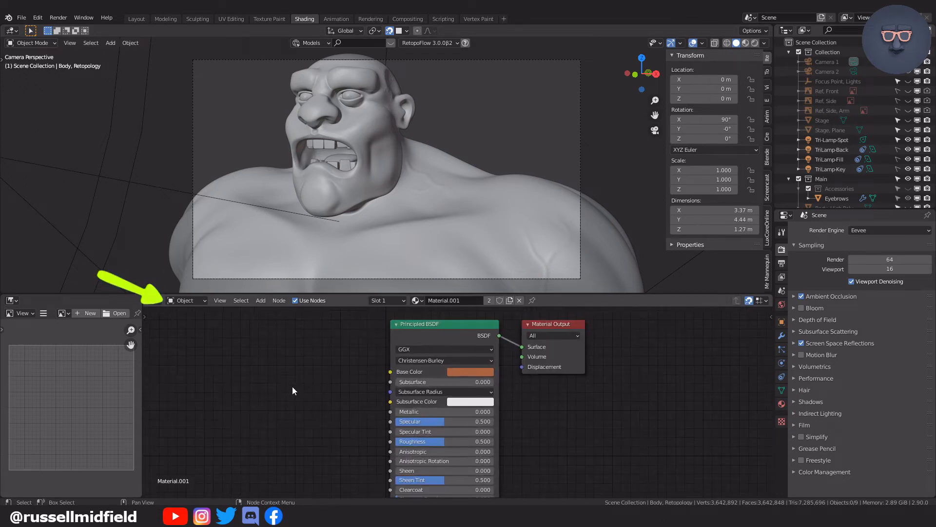
{"action": "scroll", "coordinate": [291, 386], "scroll_direction": "up", "scroll_amount": 1}
{"action": "key", "text": "shift+a"}
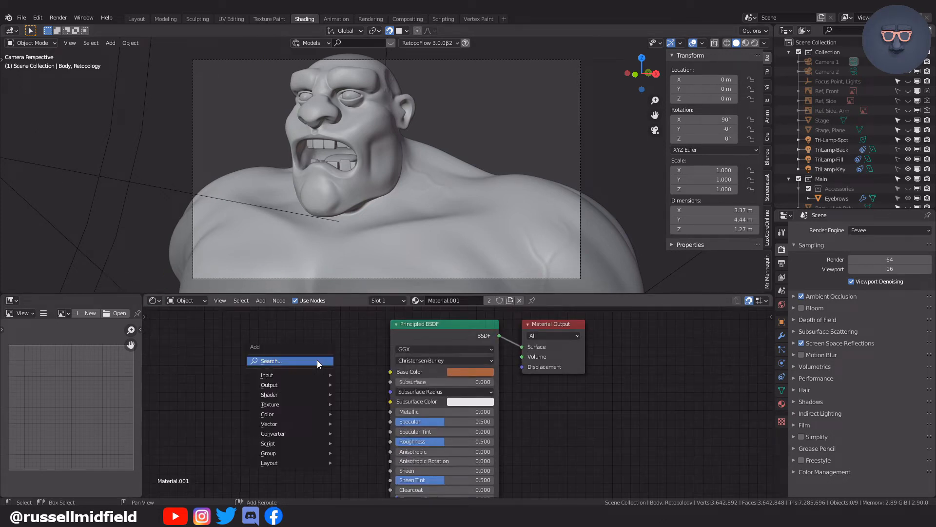
{"action": "left_click", "coordinate": [317, 360]}
{"action": "type", "text": "ima"}
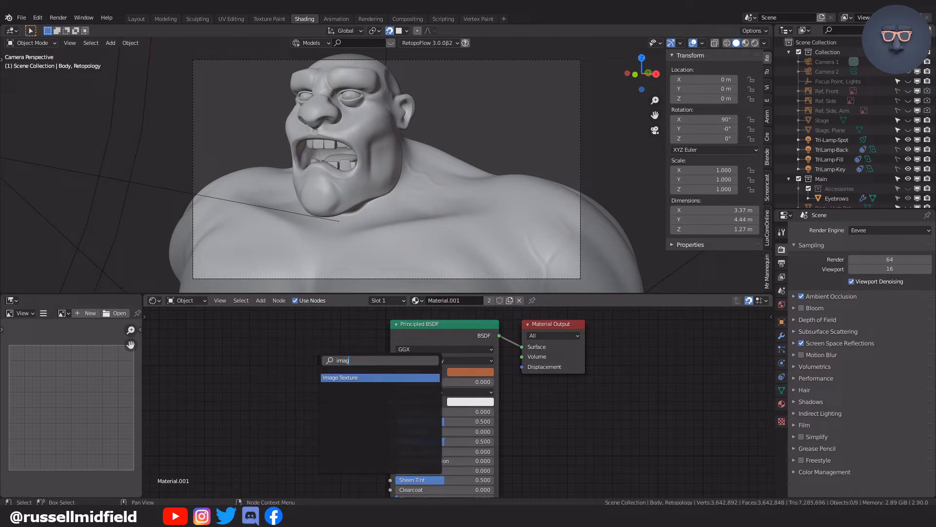
{"action": "type", "text": "g"}
{"action": "key", "text": "Return"}
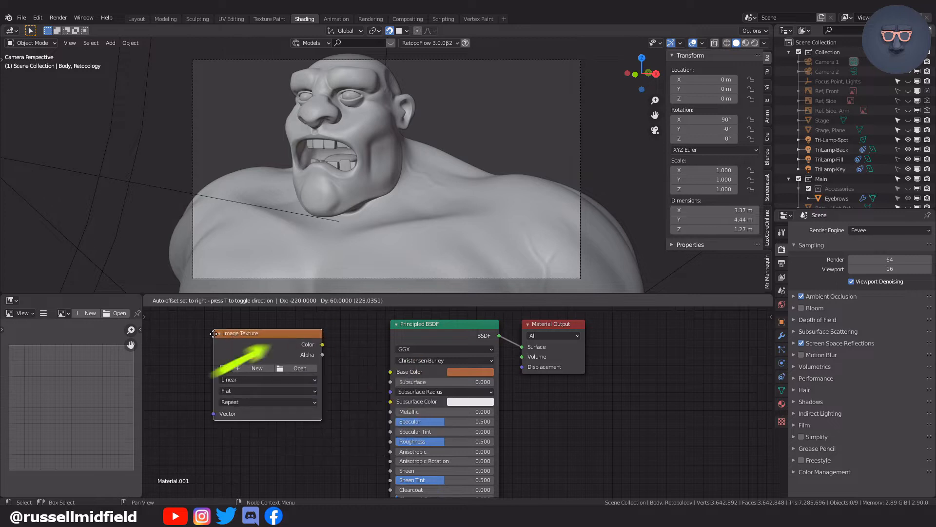
{"action": "left_click", "coordinate": [213, 334]}
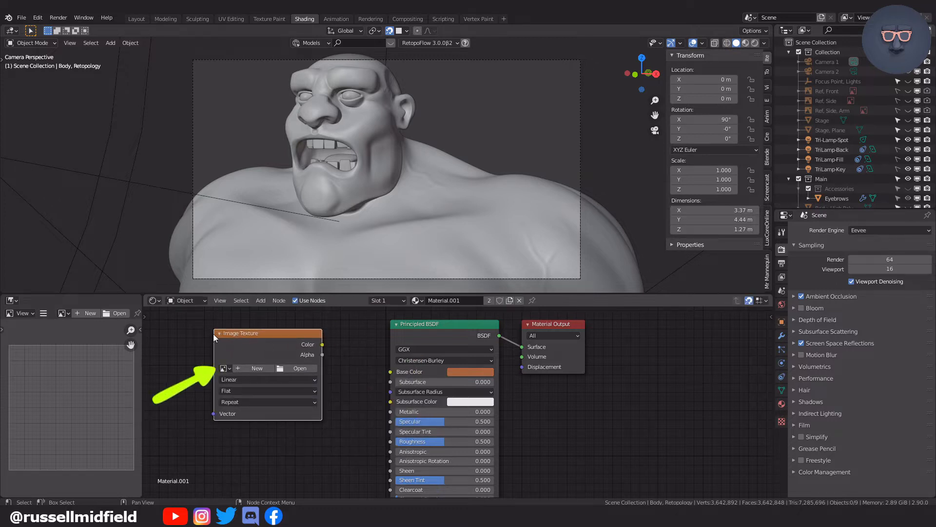
Step: Assign the UV Grid image to the Image Texture node and connect its Color output to the Principled BSDF's Base Color
{"action": "left_click", "coordinate": [229, 370]}
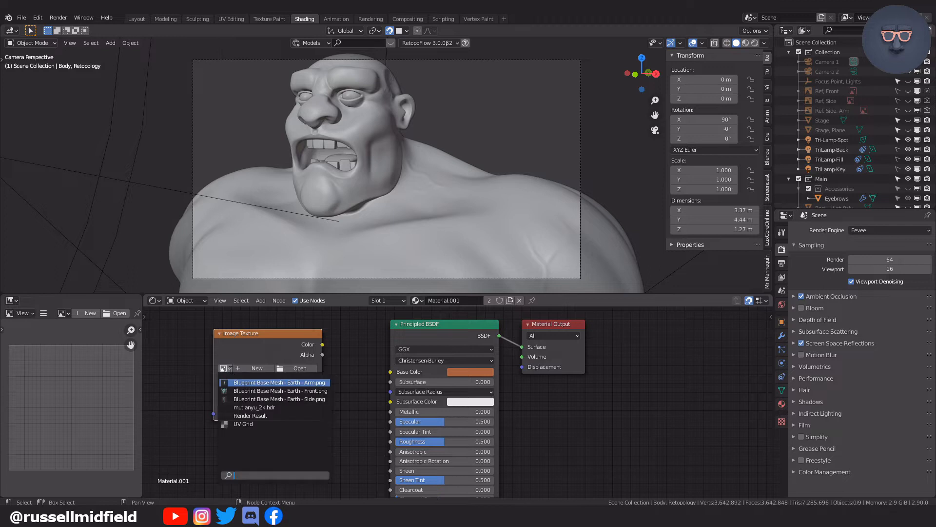
{"action": "left_click", "coordinate": [265, 423]}
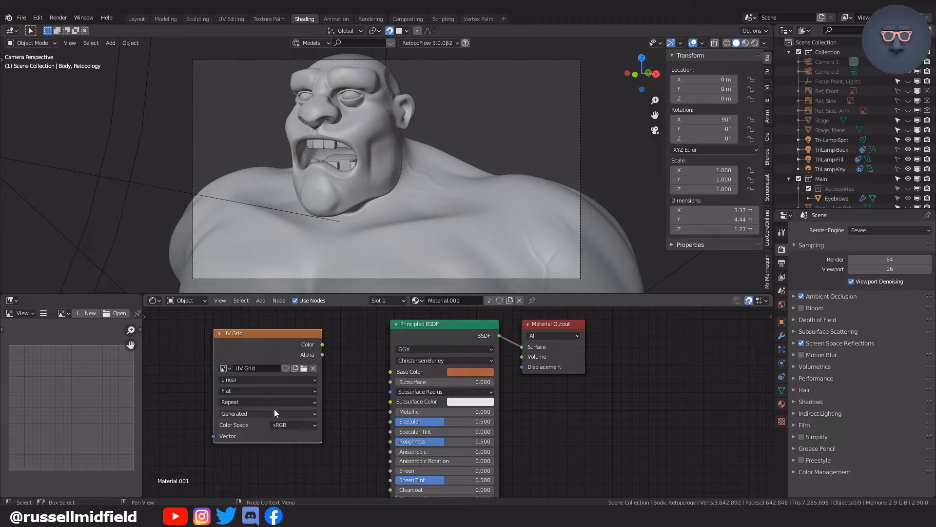
{"action": "left_click_drag", "start_coordinate": [323, 345], "coordinate": [390, 373]}
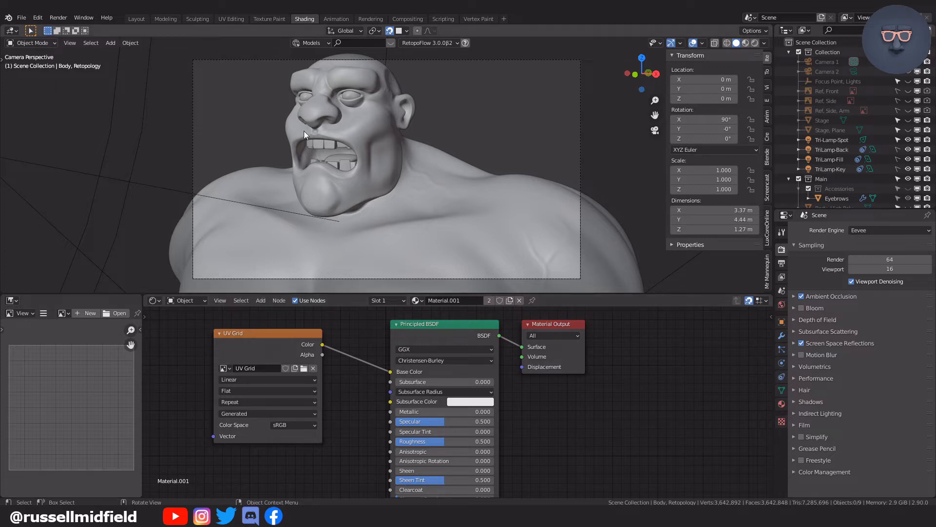
Step: Return to the UV Editing workspace, deselect the body's vertices, and enable Live Unwrap
{"action": "left_click", "coordinate": [237, 19]}
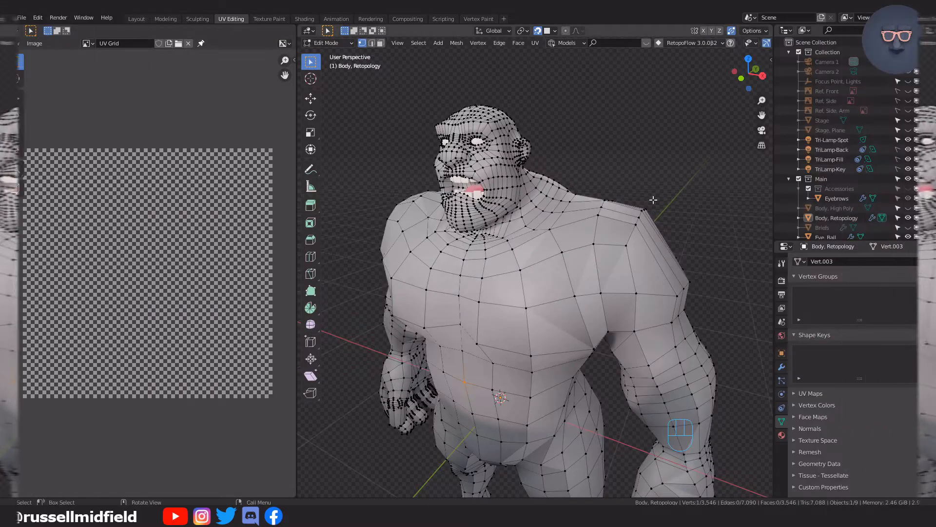
{"action": "left_click", "coordinate": [634, 163]}
{"action": "middle_click_drag", "start_coordinate": [627, 176], "coordinate": [621, 197], "text": "alt"}
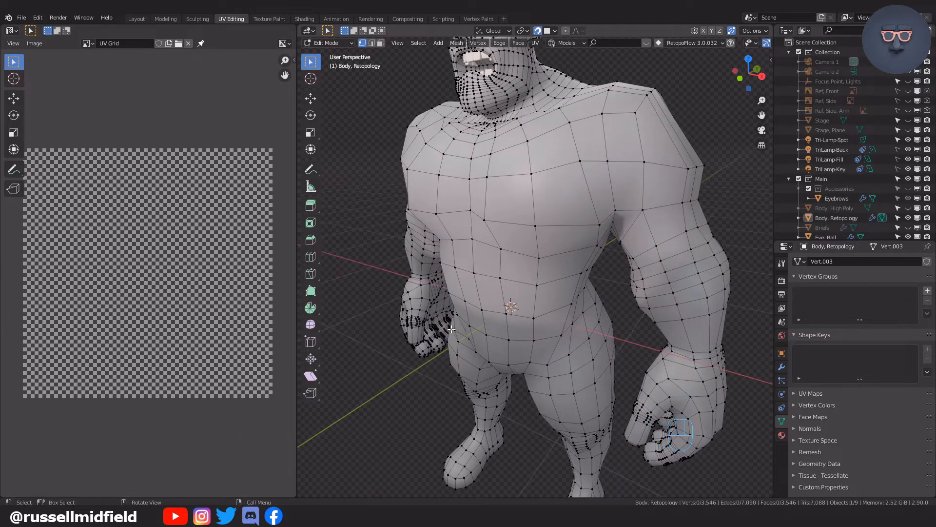
{"action": "key", "text": "u"}
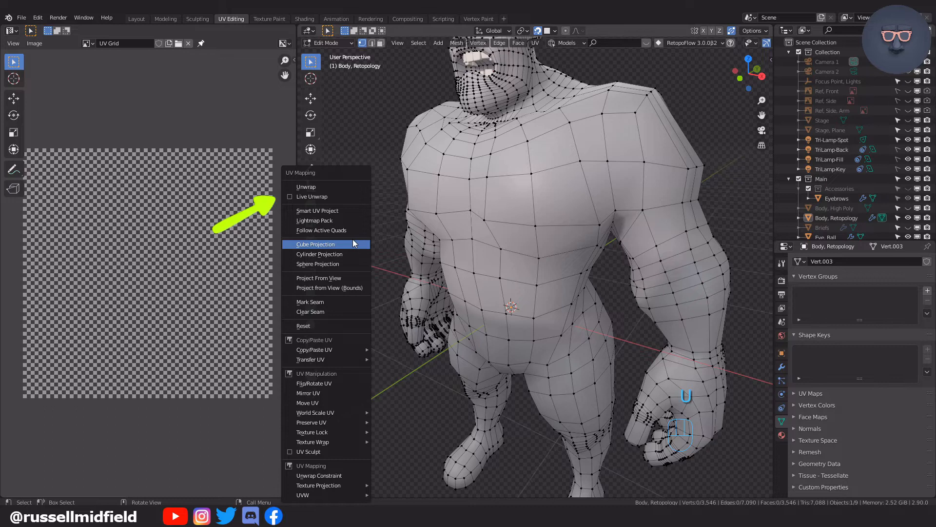
{"action": "left_click", "coordinate": [289, 197]}
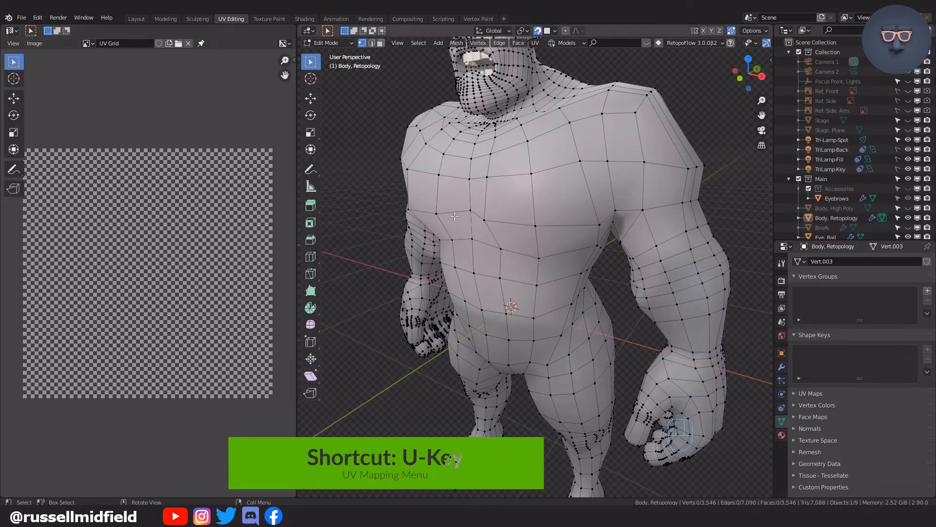
Step: Select the edge loop around the base of the neck and mark it as a seam
{"action": "middle_click_drag", "start_coordinate": [476, 221], "coordinate": [502, 232]}
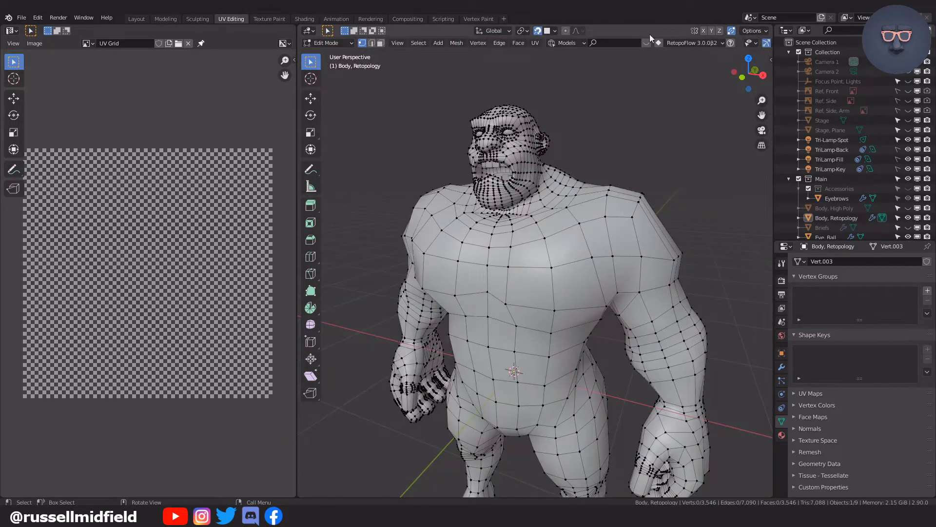
{"action": "middle_click_drag", "start_coordinate": [633, 198], "coordinate": [618, 210]}
{"action": "scroll", "coordinate": [605, 213], "scroll_direction": "up", "scroll_amount": 4}
{"action": "scroll", "coordinate": [616, 210], "scroll_direction": "up", "scroll_amount": 2}
{"action": "left_click", "coordinate": [527, 303], "text": "alt"}
{"action": "middle_click_drag", "start_coordinate": [651, 238], "coordinate": [646, 215]}
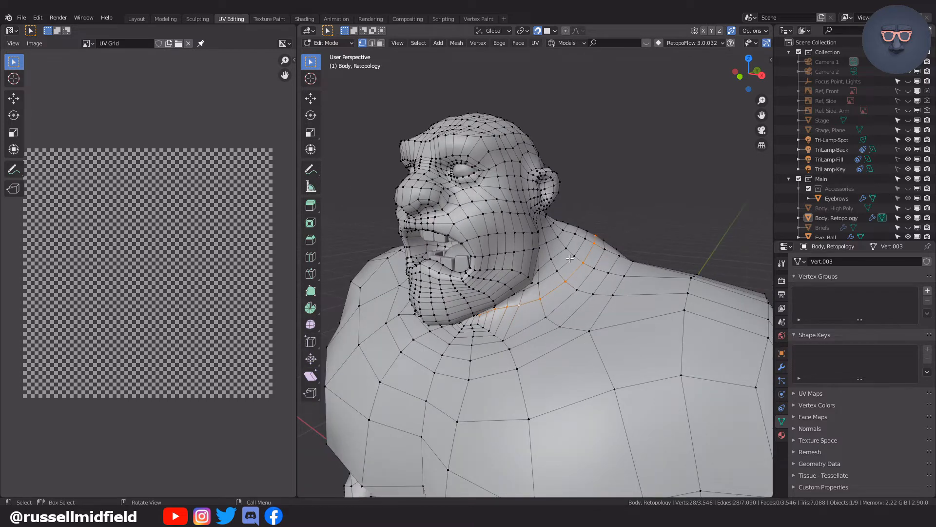
{"action": "key", "text": "ctrl+e"}
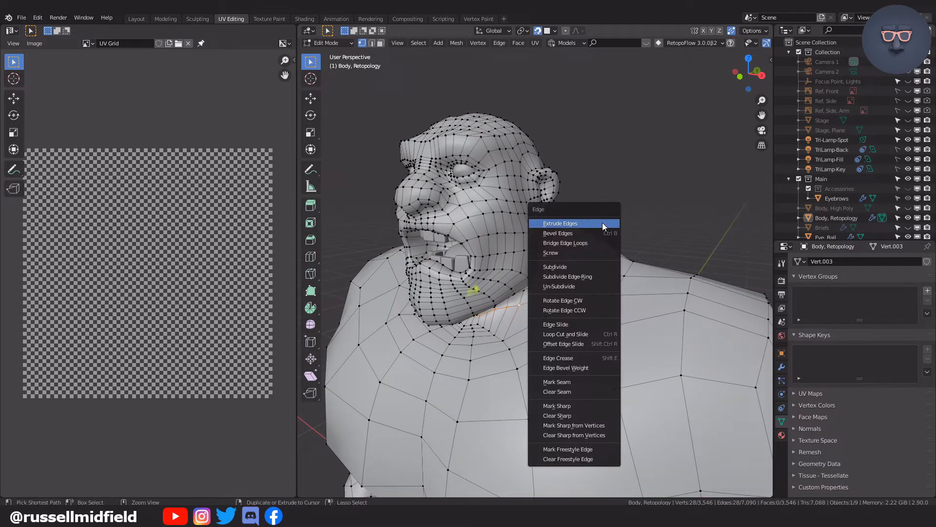
{"action": "left_click", "coordinate": [584, 385]}
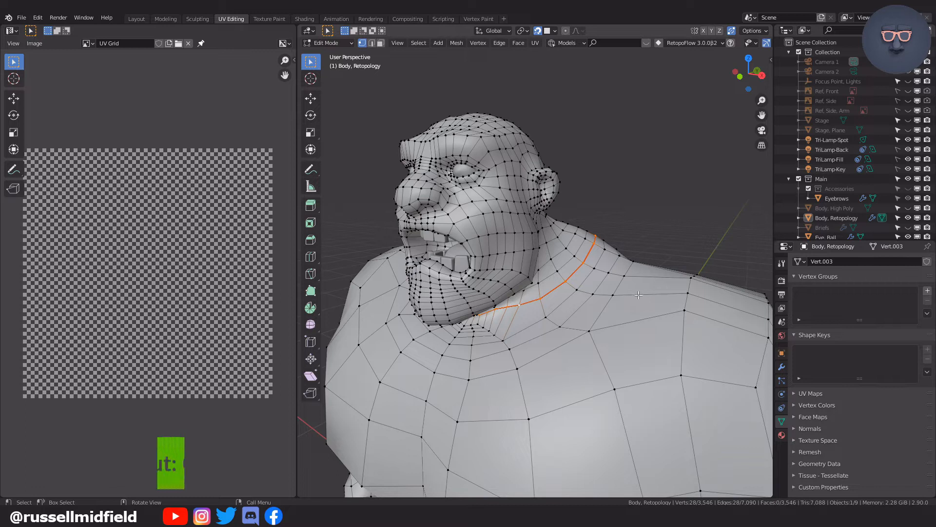
Step: Switch to edge selection, select the edge loop around the ear, and mark it as a seam
{"action": "middle_click_drag", "start_coordinate": [607, 293], "coordinate": [580, 299]}
{"action": "middle_click_drag", "start_coordinate": [550, 234], "coordinate": [563, 292], "text": "shift"}
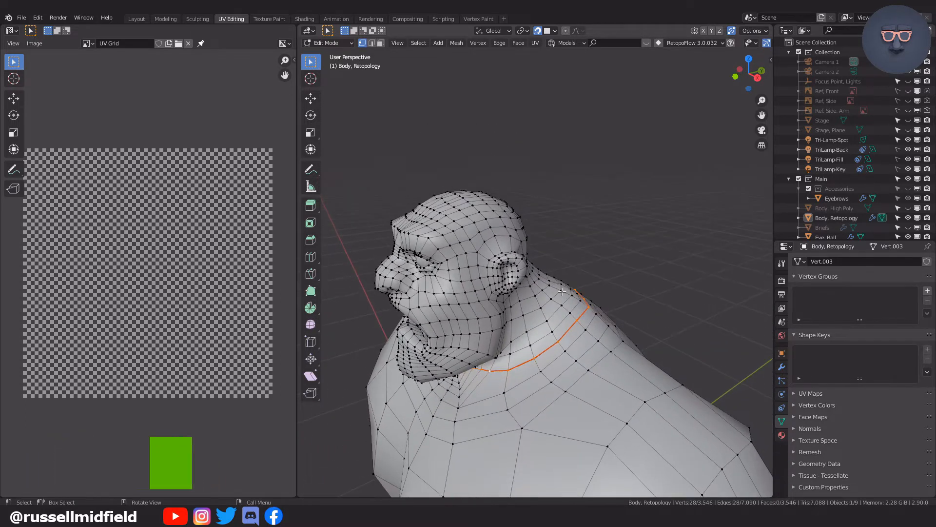
{"action": "scroll", "coordinate": [546, 270], "scroll_direction": "up", "scroll_amount": 5}
{"action": "left_click", "coordinate": [373, 43]}
{"action": "left_click", "coordinate": [412, 260], "text": "alt"}
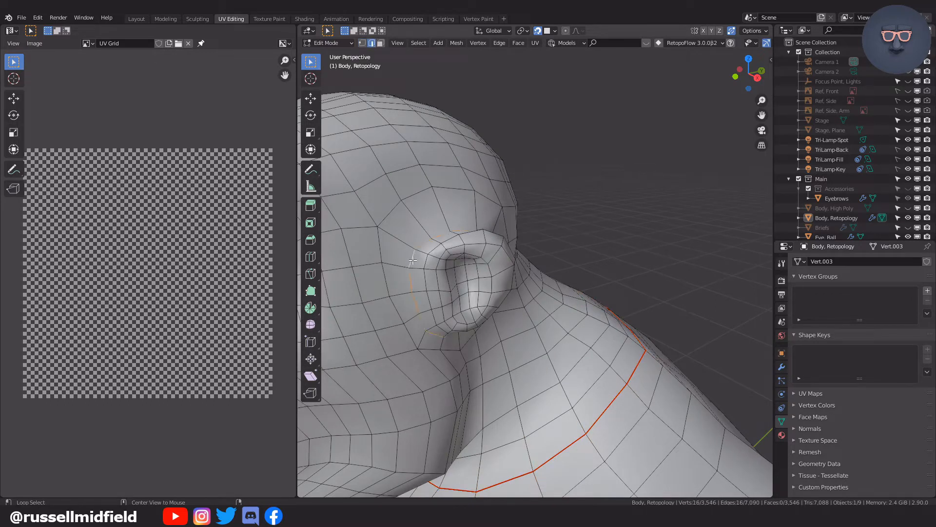
{"action": "key", "text": "ctrl+e"}
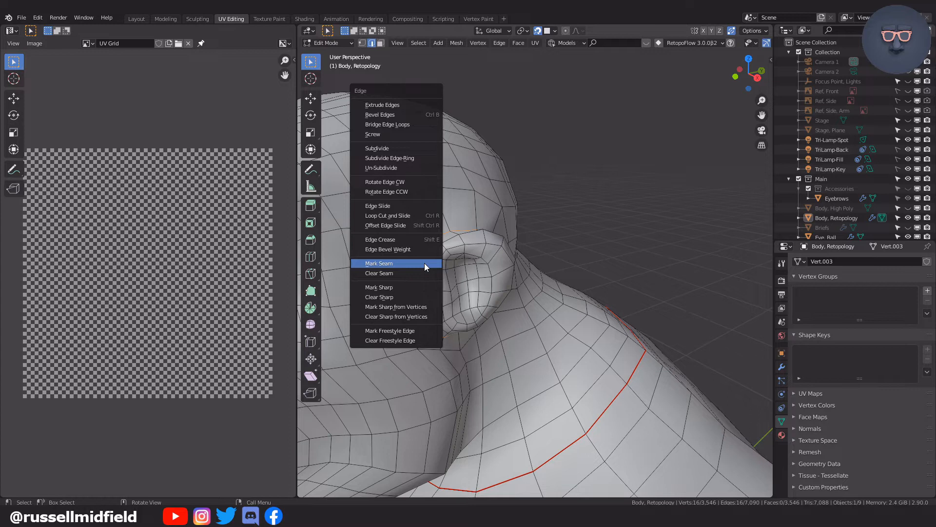
{"action": "left_click", "coordinate": [424, 263]}
{"action": "middle_click_drag", "start_coordinate": [514, 269], "coordinate": [439, 262]}
Step: Refine the selection of the long edge loops running down the legs and torso side, box-deselecting the unwanted segments
{"action": "key", "text": "ctrl+z"}
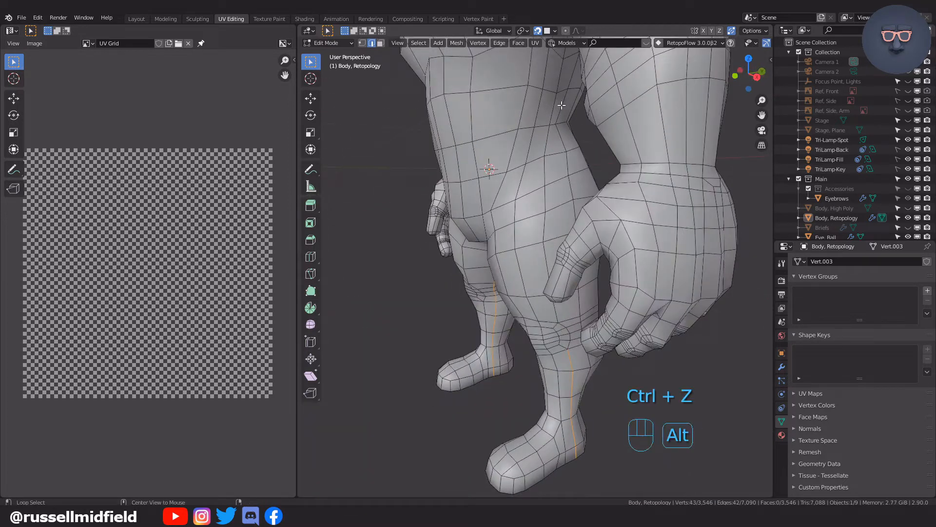
{"action": "middle_click_drag", "start_coordinate": [562, 105], "coordinate": [605, 229], "text": "alt"}
{"action": "middle_click_drag", "start_coordinate": [604, 230], "coordinate": [493, 278], "text": "shift"}
{"action": "scroll", "coordinate": [429, 264], "scroll_direction": "up", "scroll_amount": 6}
{"action": "middle_click_drag", "start_coordinate": [429, 263], "coordinate": [460, 247], "text": "shift"}
{"action": "key", "text": "b"}
{"action": "left_click_drag", "start_coordinate": [460, 248], "coordinate": [473, 344], "text": "shift"}
{"action": "key", "text": "b"}
{"action": "left_click_drag", "start_coordinate": [482, 259], "coordinate": [496, 275], "text": "shift"}
{"action": "key", "text": "b"}
{"action": "middle_click_drag", "start_coordinate": [496, 275], "coordinate": [510, 298]}
{"action": "key", "text": "b"}
{"action": "left_click_drag", "start_coordinate": [497, 222], "coordinate": [512, 239], "text": "shift"}
Step: Finish selecting the leg, torso-side and wrist edges, drop the stray ones, and mark the selection as a seam
{"action": "middle_click_drag", "start_coordinate": [512, 239], "coordinate": [555, 259]}
{"action": "key", "text": "b"}
{"action": "left_click_drag", "start_coordinate": [555, 259], "coordinate": [537, 234], "text": "shift"}
{"action": "key", "text": "b"}
{"action": "left_click_drag", "start_coordinate": [536, 235], "coordinate": [565, 256], "text": "shift"}
{"action": "key", "text": "b"}
{"action": "middle_click_drag", "start_coordinate": [564, 256], "coordinate": [555, 230]}
{"action": "left_click", "coordinate": [552, 284], "text": "alt"}
{"action": "key", "text": "ctrl+z"}
{"action": "left_click", "coordinate": [552, 284], "text": "shift"}
{"action": "key", "text": "ctrl+z"}
{"action": "key", "text": "b"}
{"action": "middle_click_drag", "start_coordinate": [577, 282], "coordinate": [586, 319]}
{"action": "middle_click_drag", "start_coordinate": [585, 320], "coordinate": [539, 321]}
{"action": "key", "text": "ctrl+e"}
{"action": "left_click", "coordinate": [539, 321]}
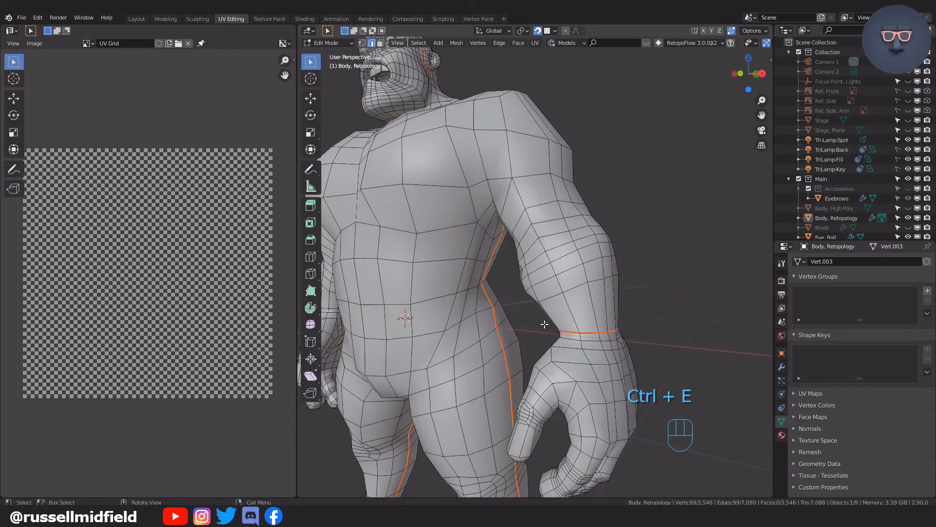
Step: Select an edge loop running along the hand and mark it as a seam
{"action": "mouse_move", "coordinate": [297, 195]}
{"action": "left_mouse_down"}
{"action": "mouse_move", "coordinate": [210, 194]}
{"action": "mouse_move", "coordinate": [296, 194]}
{"action": "left_mouse_up"}
{"action": "middle_click_drag", "start_coordinate": [553, 231], "coordinate": [568, 247]}
{"action": "scroll", "coordinate": [568, 248], "scroll_direction": "down", "scroll_amount": 3}
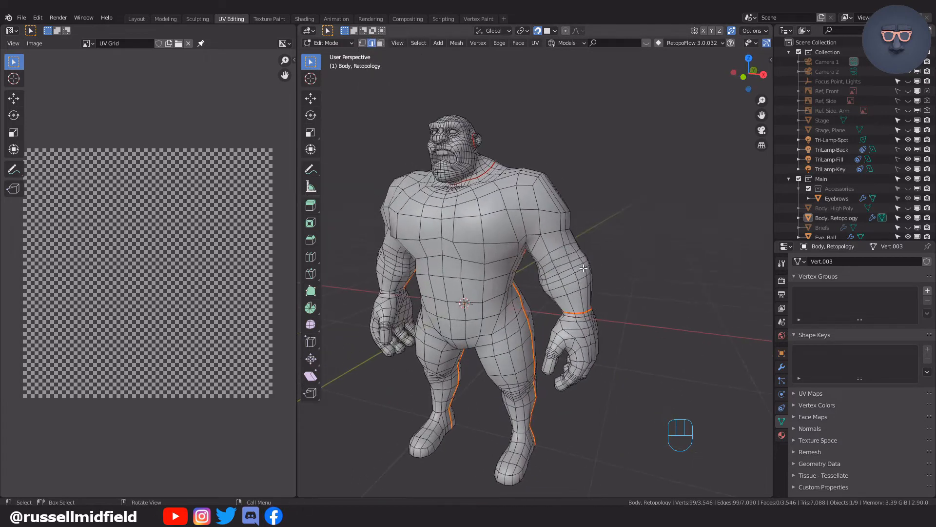
{"action": "scroll", "coordinate": [576, 323], "scroll_direction": "up", "scroll_amount": 4}
{"action": "middle_click_drag", "start_coordinate": [575, 322], "coordinate": [359, 259]}
{"action": "scroll", "coordinate": [533, 259], "scroll_direction": "up", "scroll_amount": 2}
{"action": "left_click", "coordinate": [493, 246], "text": "alt"}
{"action": "left_click", "coordinate": [488, 243], "text": "alt"}
{"action": "scroll", "coordinate": [487, 243], "scroll_direction": "down", "scroll_amount": 5}
{"action": "scroll", "coordinate": [360, 259], "scroll_direction": "up", "scroll_amount": 5}
{"action": "middle_click_drag", "start_coordinate": [468, 263], "coordinate": [668, 238], "text": "shift"}
{"action": "key", "text": "ctrl+e"}
{"action": "left_click", "coordinate": [552, 259]}
Step: Mark additional edge loops along the hand, thumb and fingers as seams
{"action": "left_click", "coordinate": [547, 244], "text": "alt"}
{"action": "left_click", "coordinate": [507, 219], "text": "alt+shift"}
{"action": "middle_click_drag", "start_coordinate": [508, 220], "coordinate": [677, 205]}
{"action": "scroll", "coordinate": [616, 223], "scroll_direction": "up", "scroll_amount": 3}
{"action": "key", "text": "ctrl+e"}
{"action": "left_click", "coordinate": [615, 223]}
{"action": "left_click", "coordinate": [534, 199], "text": "alt"}
{"action": "middle_click_drag", "start_coordinate": [533, 199], "coordinate": [519, 217]}
{"action": "key", "text": "ctrl+e"}
{"action": "left_click", "coordinate": [547, 240]}
{"action": "left_click", "coordinate": [520, 216]}
{"action": "key", "text": "ctrl+e"}
{"action": "left_click", "coordinate": [520, 216]}
Step: Select the entire body mesh and unwrap it
{"action": "middle_click_drag", "start_coordinate": [668, 226], "coordinate": [675, 168]}
{"action": "key", "text": "u"}
{"action": "key", "text": "a"}
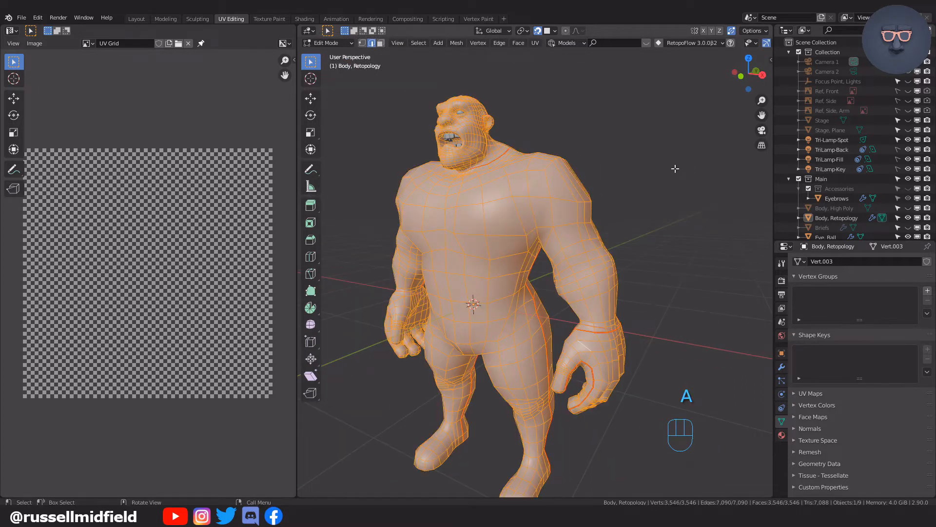
{"action": "key", "text": "u"}
{"action": "left_click", "coordinate": [675, 168]}
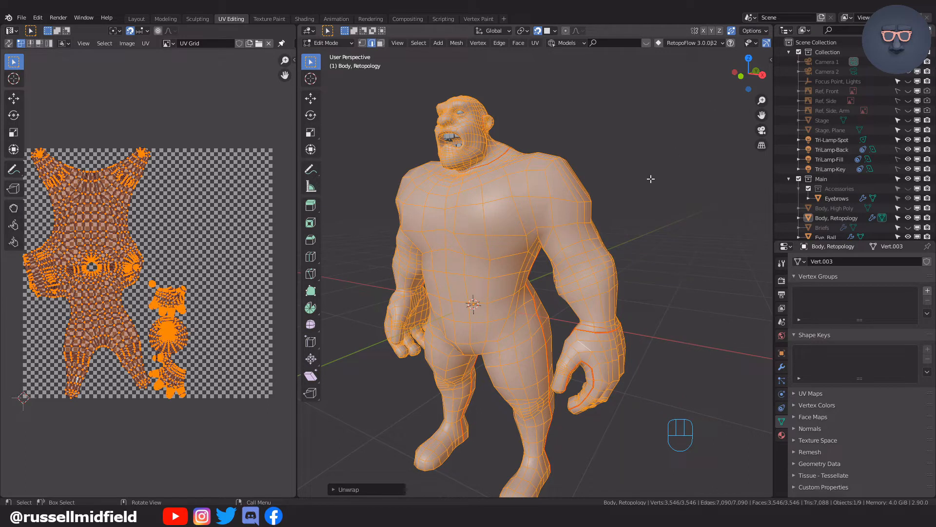
Step: Change the viewport shading to display the UV grid texture on the body, and clear the mesh selection
{"action": "key", "text": "z"}
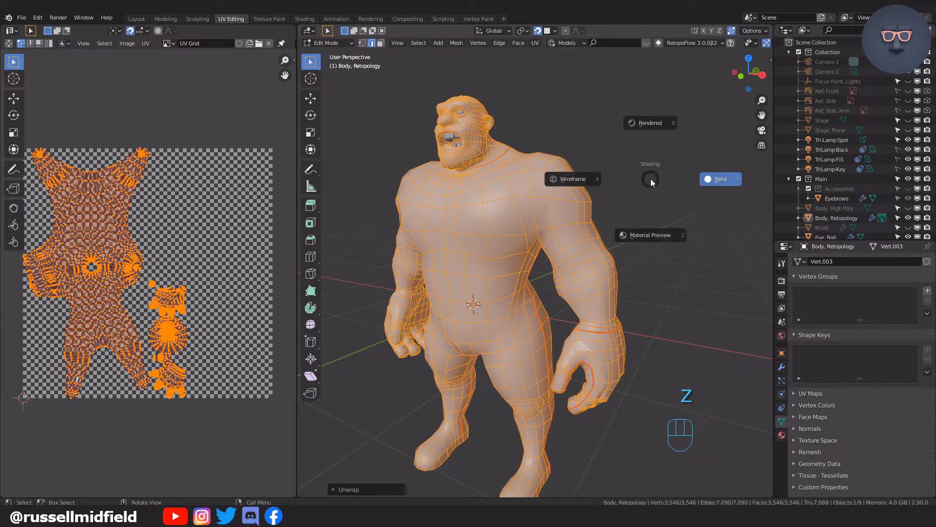
{"action": "key", "text": "2"}
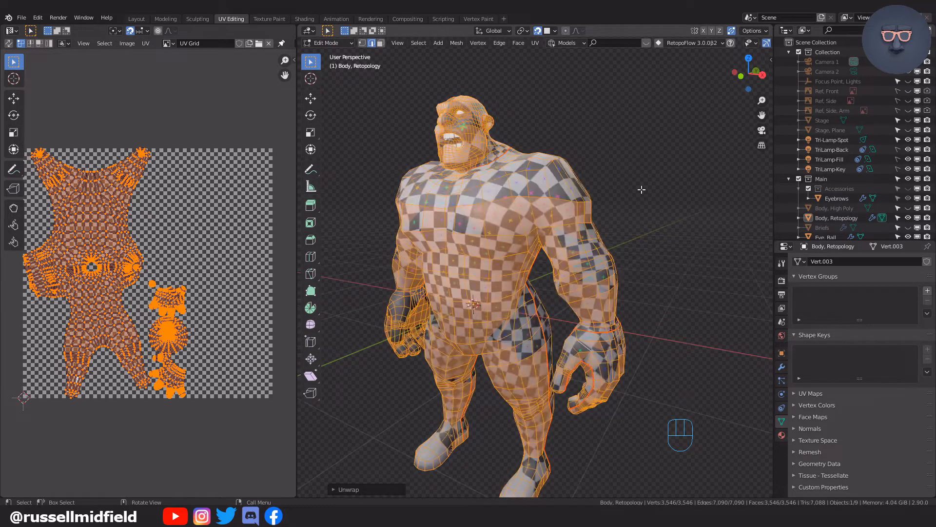
{"action": "left_click", "coordinate": [641, 190]}
{"action": "middle_click_drag", "start_coordinate": [635, 234], "coordinate": [666, 234]}
{"action": "middle_click_drag", "start_coordinate": [667, 234], "coordinate": [632, 230]}
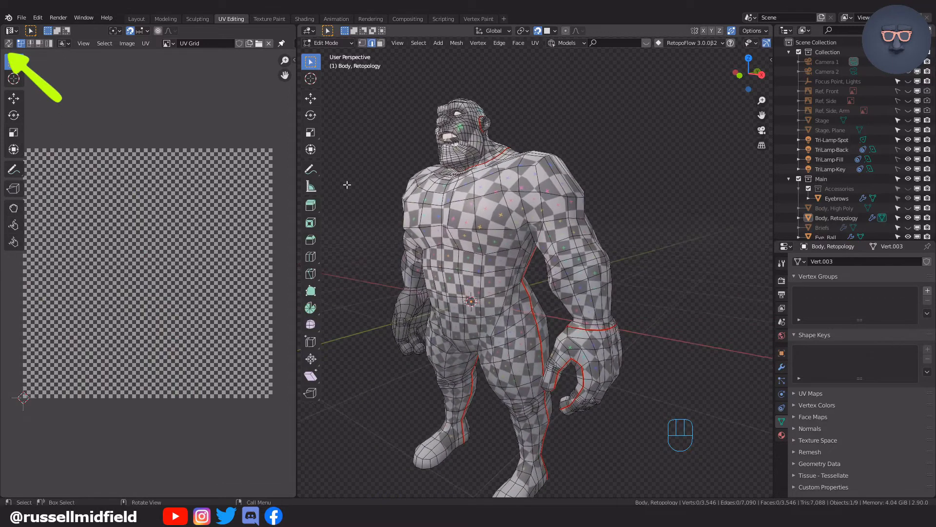
Step: Enable UV Sync Selection and try selecting parts of the body's UV layout in the UV editor
{"action": "left_click", "coordinate": [9, 44]}
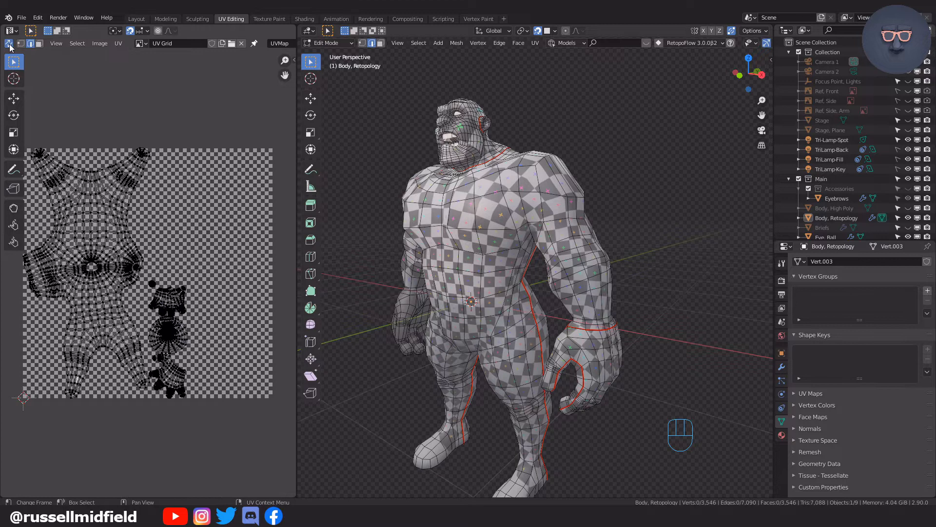
{"action": "left_click", "coordinate": [39, 45]}
{"action": "left_click_drag", "start_coordinate": [85, 215], "coordinate": [208, 319]}
{"action": "left_click", "coordinate": [152, 323]}
Step: Select the edges running from below the ear down to the neck seam and mark them as a seam
{"action": "mouse_move", "coordinate": [483, 323]}
{"action": "middle_mouse_down"}
{"action": "mouse_move", "coordinate": [547, 324]}
{"action": "mouse_move", "coordinate": [472, 310]}
{"action": "middle_mouse_up"}
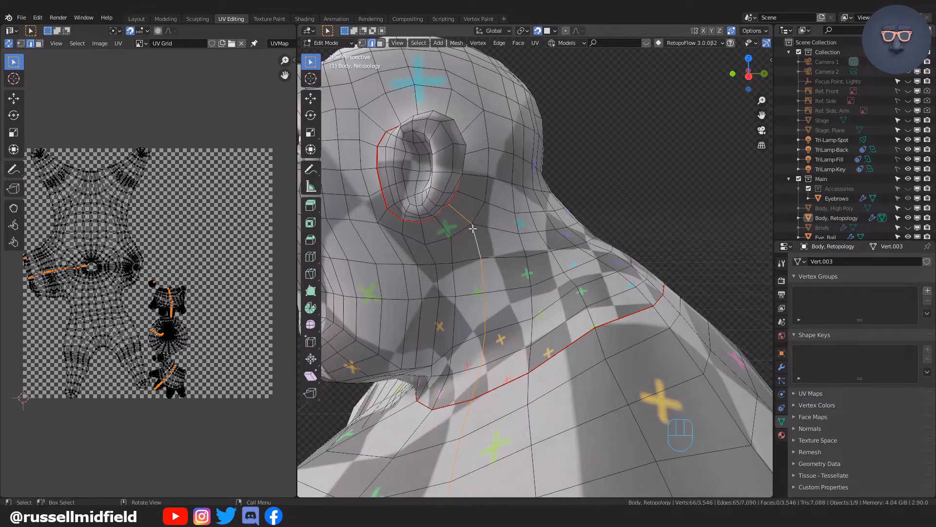
{"action": "left_click", "coordinate": [494, 256], "text": "shift"}
{"action": "key", "text": "ctrl+e"}
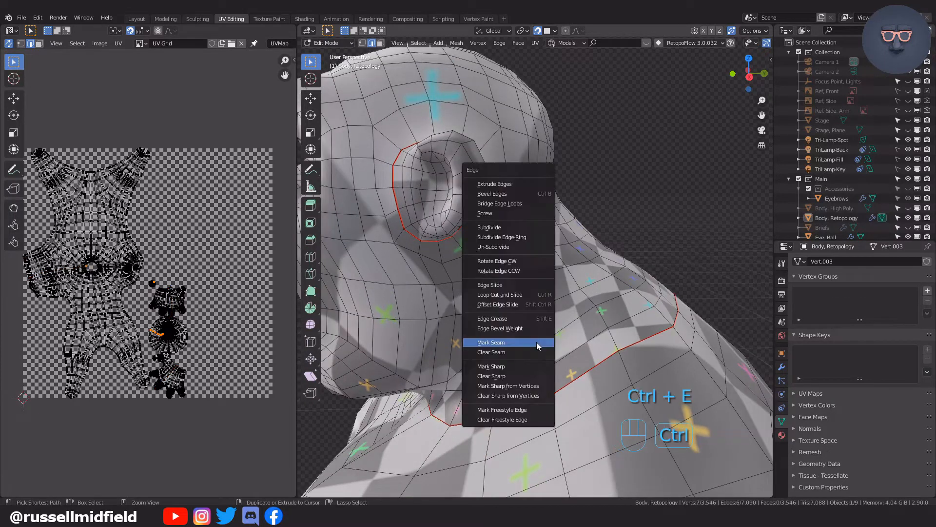
{"action": "left_click", "coordinate": [540, 340]}
Step: Select the body's vertical centre loop and begin box-deselecting its segments on the front of the torso
{"action": "middle_click_drag", "start_coordinate": [539, 341], "coordinate": [556, 244]}
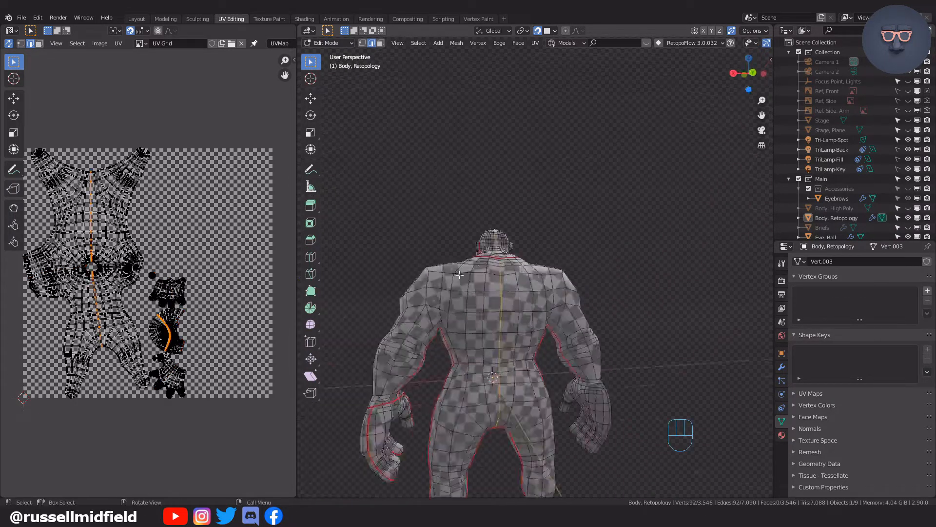
{"action": "scroll", "coordinate": [552, 247], "scroll_direction": "up", "scroll_amount": 5}
{"action": "middle_click_drag", "start_coordinate": [552, 247], "coordinate": [496, 248]}
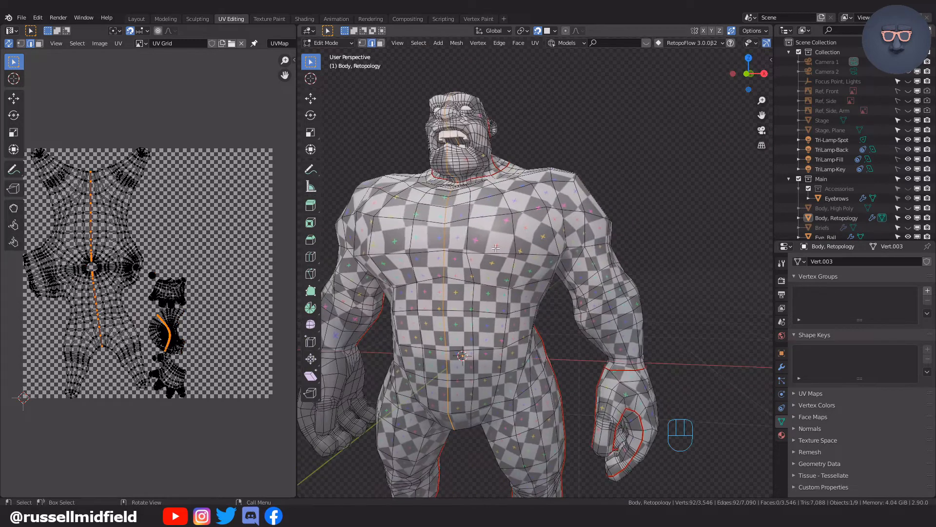
{"action": "key", "text": "b"}
{"action": "middle_click_drag", "start_coordinate": [425, 218], "coordinate": [481, 189]}
{"action": "scroll", "coordinate": [480, 189], "scroll_direction": "up", "scroll_amount": 6}
{"action": "middle_click_drag", "start_coordinate": [371, 122], "coordinate": [522, 332], "text": "shift"}
{"action": "key", "text": "b"}
{"action": "middle_click_drag", "start_coordinate": [522, 331], "coordinate": [524, 357]}
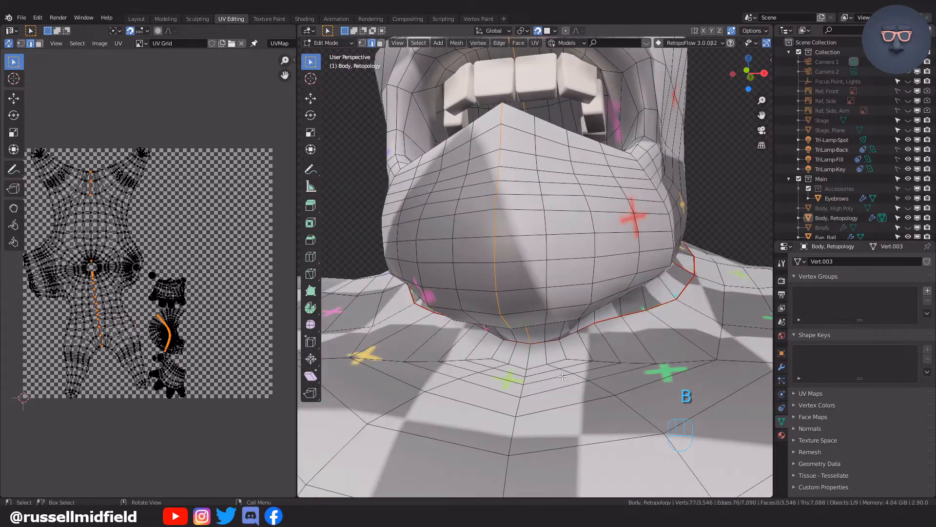
Step: Deselect more unwanted centre-line segments around the chest and neck, and mark the remaining head centre line as a seam
{"action": "scroll", "coordinate": [561, 385], "scroll_direction": "down", "scroll_amount": 4}
{"action": "scroll", "coordinate": [504, 207], "scroll_direction": "down", "scroll_amount": 3}
{"action": "middle_click_drag", "start_coordinate": [504, 206], "coordinate": [485, 342]}
{"action": "key", "text": "b"}
{"action": "middle_click_drag", "start_coordinate": [480, 434], "coordinate": [546, 229]}
{"action": "scroll", "coordinate": [519, 209], "scroll_direction": "up", "scroll_amount": 4}
{"action": "key", "text": "b"}
{"action": "middle_click_drag", "start_coordinate": [546, 229], "coordinate": [490, 192]}
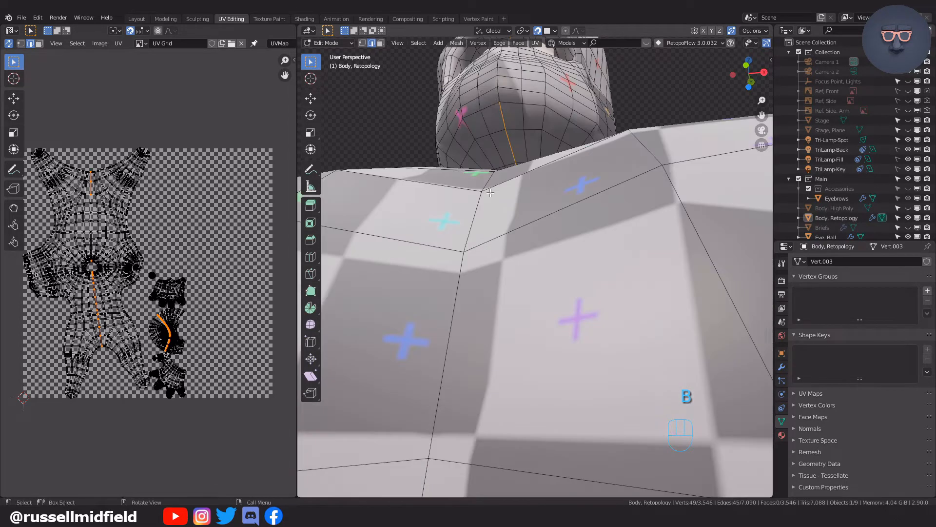
{"action": "middle_click_drag", "start_coordinate": [522, 126], "coordinate": [527, 210]}
{"action": "key", "text": "ctrl+z"}
{"action": "scroll", "coordinate": [529, 153], "scroll_direction": "down", "scroll_amount": 4}
{"action": "key", "text": "ctrl+e"}
{"action": "left_click", "coordinate": [528, 254]}
Step: Select the edge loop around the shoulder where the arm meets the torso and mark it as a seam
{"action": "middle_click_drag", "start_coordinate": [577, 311], "coordinate": [571, 210], "text": "shift"}
{"action": "scroll", "coordinate": [570, 210], "scroll_direction": "down", "scroll_amount": 4}
{"action": "middle_click_drag", "start_coordinate": [561, 370], "coordinate": [464, 256]}
{"action": "left_click", "coordinate": [531, 277]}
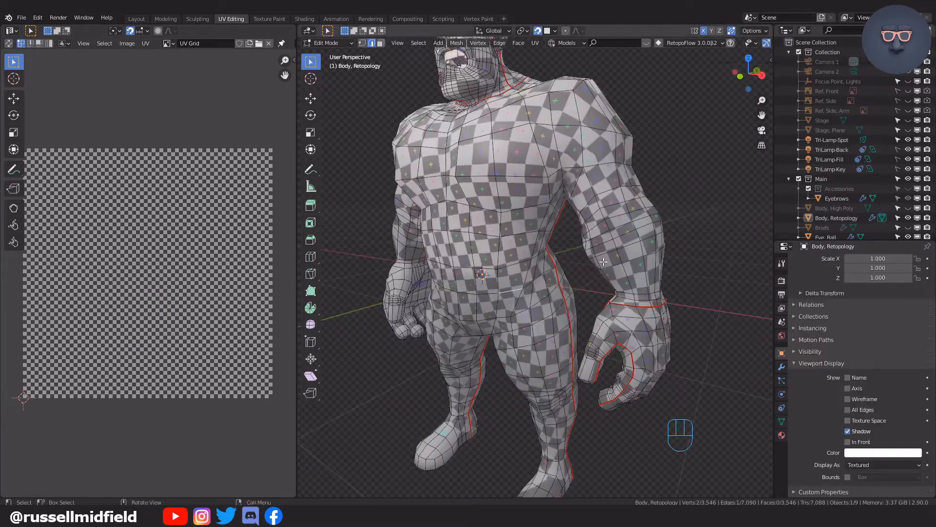
{"action": "middle_click_drag", "start_coordinate": [536, 293], "coordinate": [639, 265]}
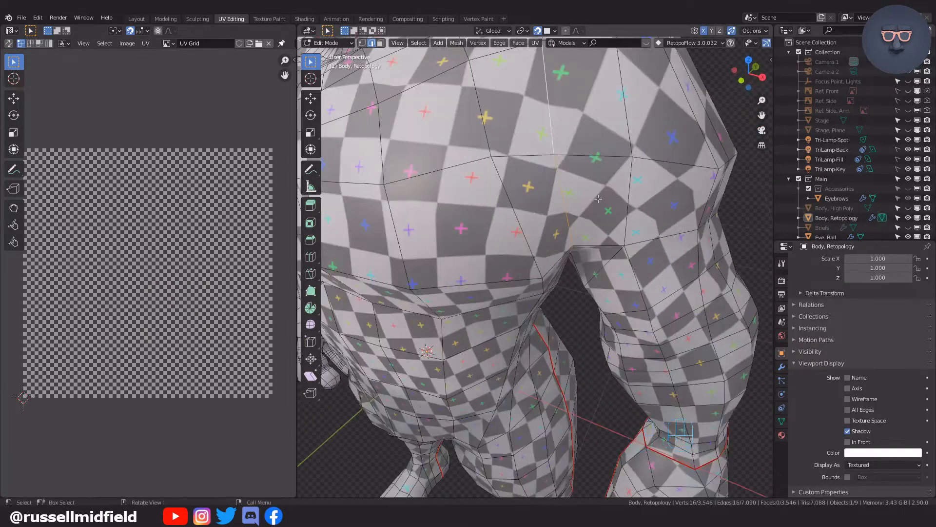
{"action": "middle_click_drag", "start_coordinate": [568, 219], "coordinate": [634, 241]}
{"action": "scroll", "coordinate": [567, 222], "scroll_direction": "up", "scroll_amount": 4}
{"action": "scroll", "coordinate": [614, 259], "scroll_direction": "down", "scroll_amount": 5}
{"action": "key", "text": "ctrl+e"}
{"action": "left_click", "coordinate": [620, 253]}
Step: Select the edge loop around the waist and mark it as a seam
{"action": "scroll", "coordinate": [621, 254], "scroll_direction": "down", "scroll_amount": 4}
{"action": "middle_click_drag", "start_coordinate": [561, 332], "coordinate": [561, 190], "text": "shift"}
{"action": "scroll", "coordinate": [524, 190], "scroll_direction": "up", "scroll_amount": 3}
{"action": "left_click", "coordinate": [543, 199], "text": "alt"}
{"action": "mouse_move", "coordinate": [629, 212]}
{"action": "middle_mouse_down"}
{"action": "mouse_move", "coordinate": [549, 240]}
{"action": "mouse_move", "coordinate": [629, 212]}
{"action": "middle_mouse_up"}
{"action": "key", "text": "ctrl+e"}
{"action": "left_click", "coordinate": [629, 212]}
{"action": "scroll", "coordinate": [629, 213], "scroll_direction": "down", "scroll_amount": 4}
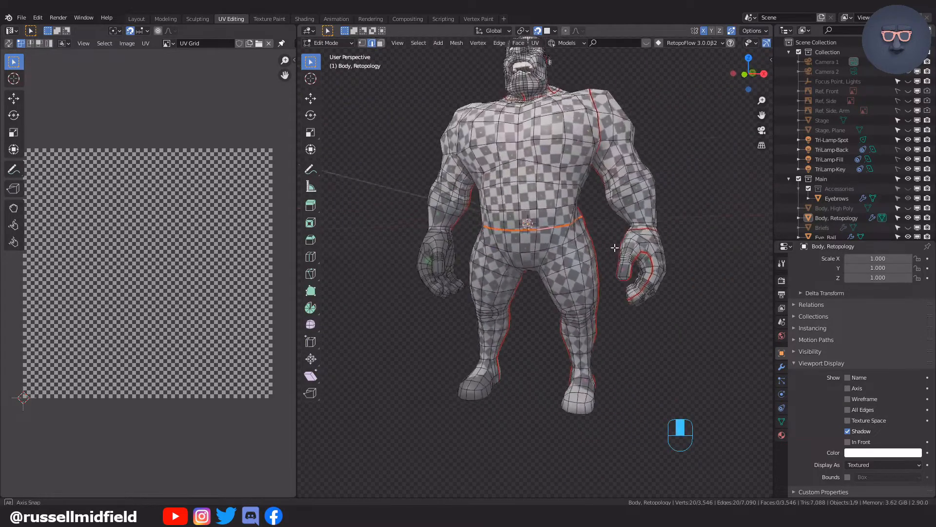
Step: Select the edge loop around the ankle and mark it as a seam
{"action": "scroll", "coordinate": [632, 141], "scroll_direction": "up", "scroll_amount": 6}
{"action": "middle_click_drag", "start_coordinate": [633, 141], "coordinate": [556, 163]}
{"action": "left_click", "coordinate": [551, 352]}
{"action": "middle_click_drag", "start_coordinate": [551, 352], "coordinate": [683, 301]}
{"action": "left_click", "coordinate": [565, 358], "text": "alt+shift"}
{"action": "scroll", "coordinate": [569, 310], "scroll_direction": "up", "scroll_amount": 4}
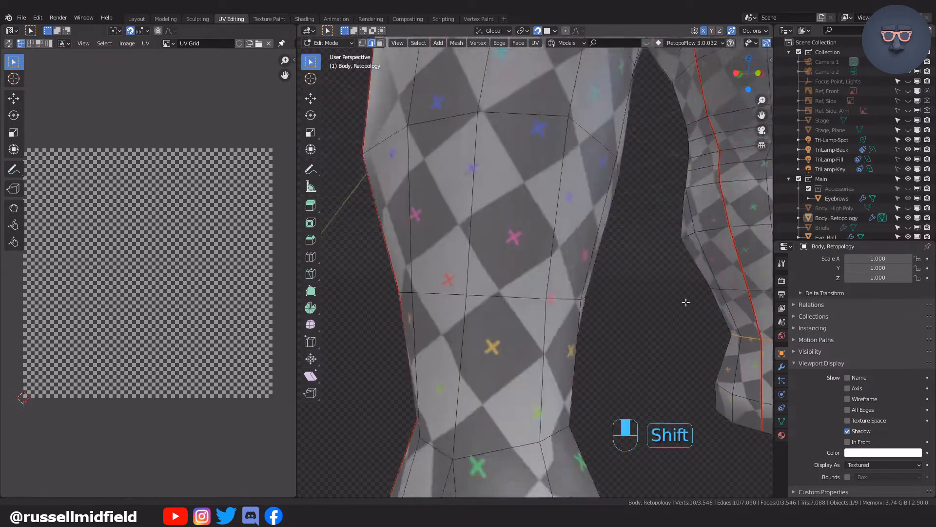
{"action": "scroll", "coordinate": [683, 301], "scroll_direction": "down", "scroll_amount": 2}
{"action": "key", "text": "ctrl+e"}
{"action": "left_click", "coordinate": [606, 293]}
Step: Select the edge loop around the sole of the foot, mark it as a seam, and clear the selection
{"action": "left_click", "coordinate": [549, 383], "text": "alt"}
{"action": "middle_click_drag", "start_coordinate": [549, 383], "coordinate": [480, 405]}
{"action": "middle_click_drag", "start_coordinate": [607, 414], "coordinate": [588, 378], "text": "shift"}
{"action": "mouse_move", "coordinate": [587, 378]}
{"action": "middle_mouse_down"}
{"action": "mouse_move", "coordinate": [717, 290]}
{"action": "mouse_move", "coordinate": [625, 361]}
{"action": "mouse_move", "coordinate": [583, 378]}
{"action": "middle_mouse_up"}
{"action": "left_click", "coordinate": [543, 383], "text": "alt+shift"}
{"action": "middle_click_drag", "start_coordinate": [679, 382], "coordinate": [594, 382]}
{"action": "key", "text": "ctrl+e"}
{"action": "left_click", "coordinate": [593, 383]}
{"action": "left_click", "coordinate": [667, 348]}
{"action": "middle_click_drag", "start_coordinate": [667, 348], "coordinate": [611, 258]}
{"action": "scroll", "coordinate": [662, 376], "scroll_direction": "up", "scroll_amount": 4}
{"action": "scroll", "coordinate": [611, 230], "scroll_direction": "down", "scroll_amount": 1}
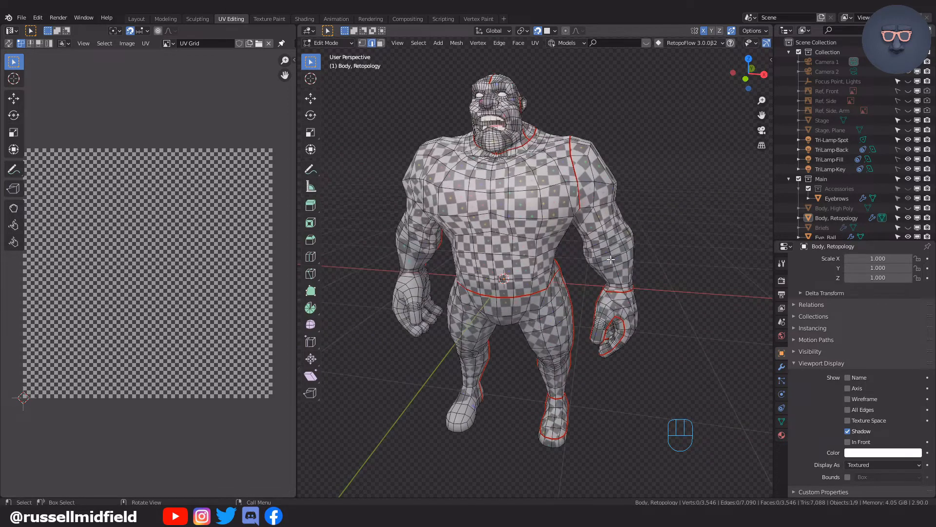
Step: Select the whole mesh, symmetrize it from +X to -X, and return to Object Mode
{"action": "key", "text": "a"}
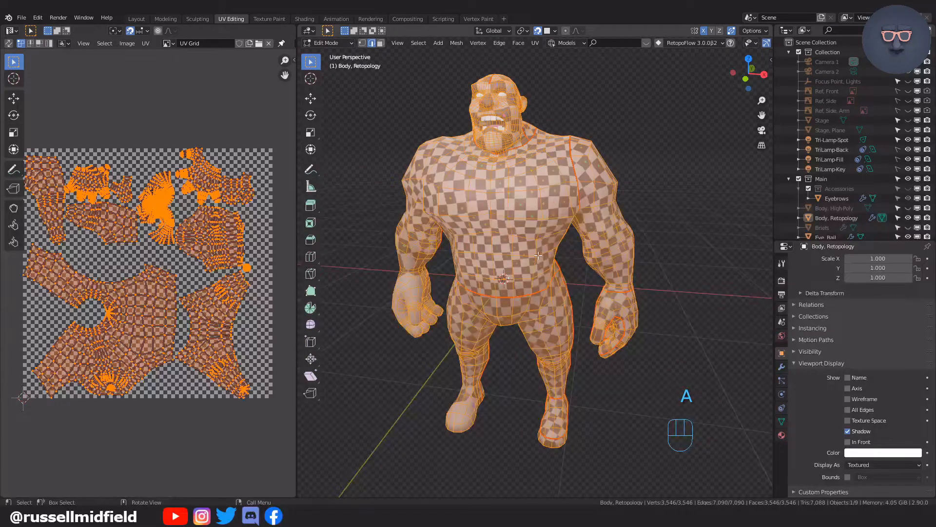
{"action": "key", "text": "F3"}
{"action": "type", "text": "symmetriz"}
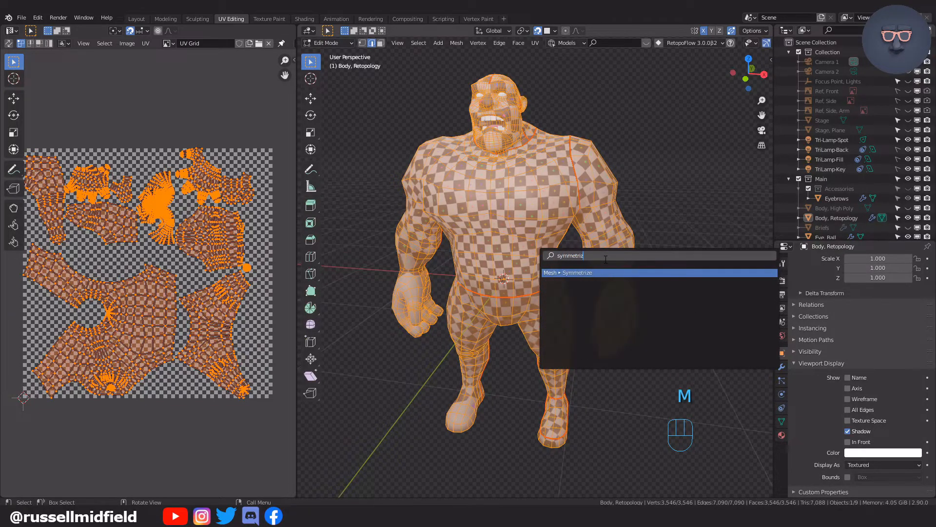
{"action": "left_click", "coordinate": [598, 273]}
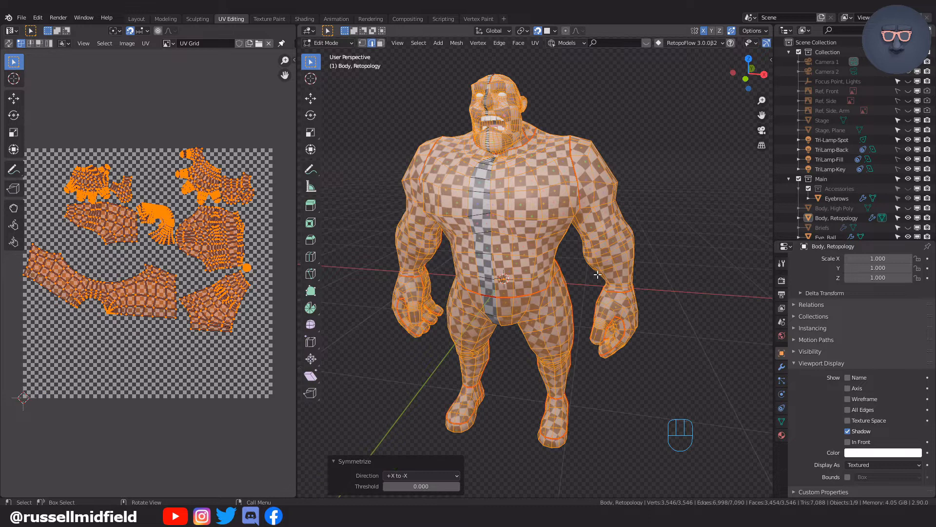
{"action": "middle_click_drag", "start_coordinate": [658, 262], "coordinate": [633, 209]}
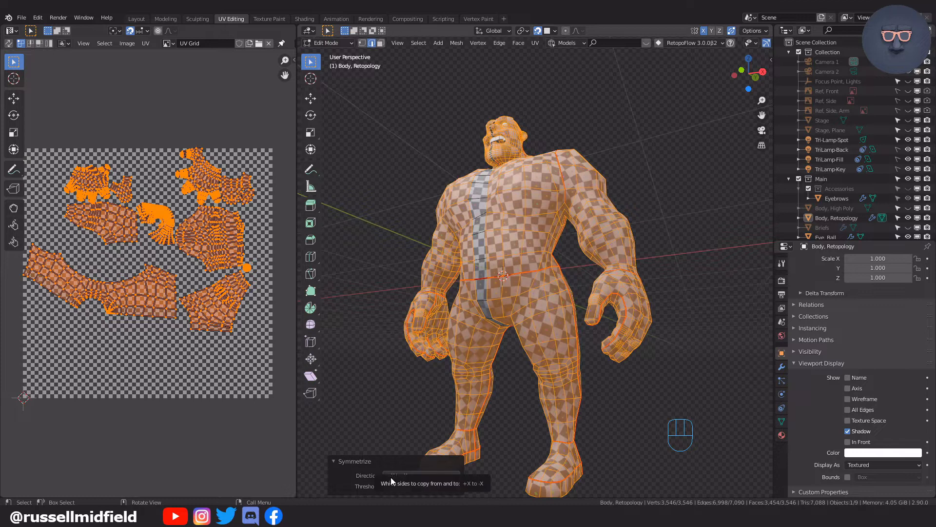
{"action": "middle_click_drag", "start_coordinate": [634, 461], "coordinate": [681, 459]}
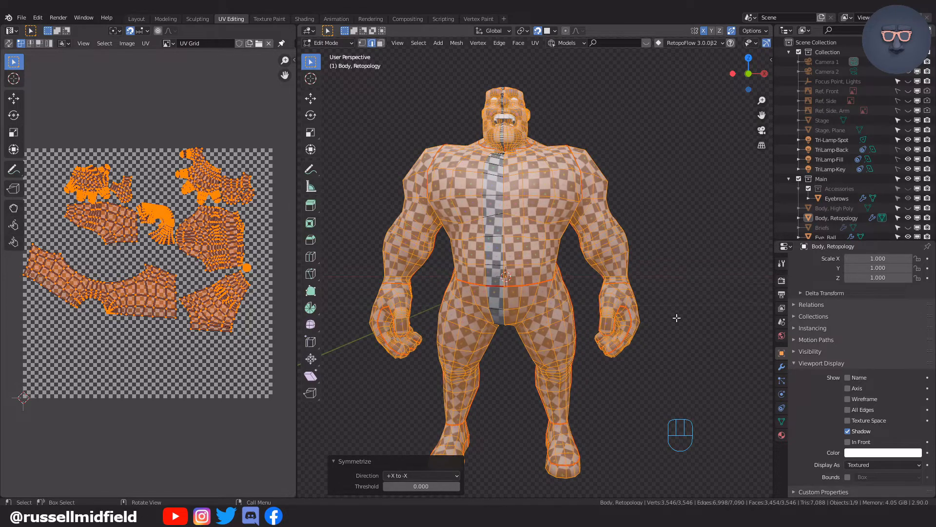
{"action": "middle_click_drag", "start_coordinate": [679, 314], "coordinate": [665, 314]}
{"action": "key", "text": "Tab"}
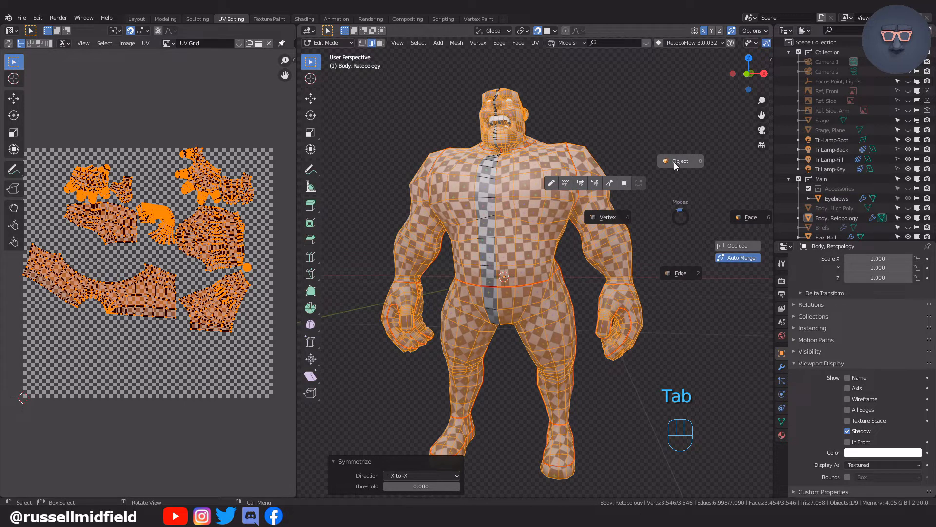
{"action": "left_click", "coordinate": [659, 257]}
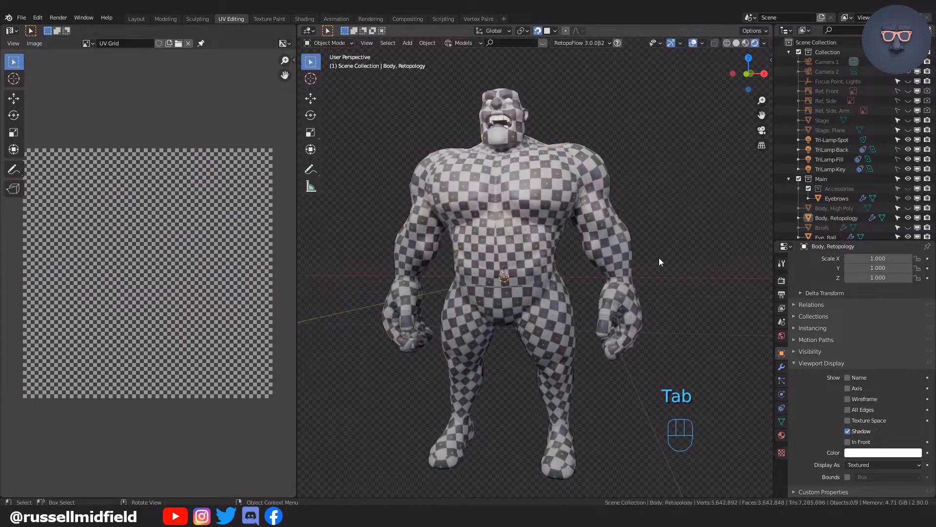
Step: Examine the UV grid texture's scale and distortion across the body and the face
{"action": "middle_click_drag", "start_coordinate": [666, 288], "coordinate": [634, 286]}
{"action": "scroll", "coordinate": [683, 291], "scroll_direction": "up", "scroll_amount": 2}
{"action": "scroll", "coordinate": [633, 283], "scroll_direction": "down", "scroll_amount": 2}
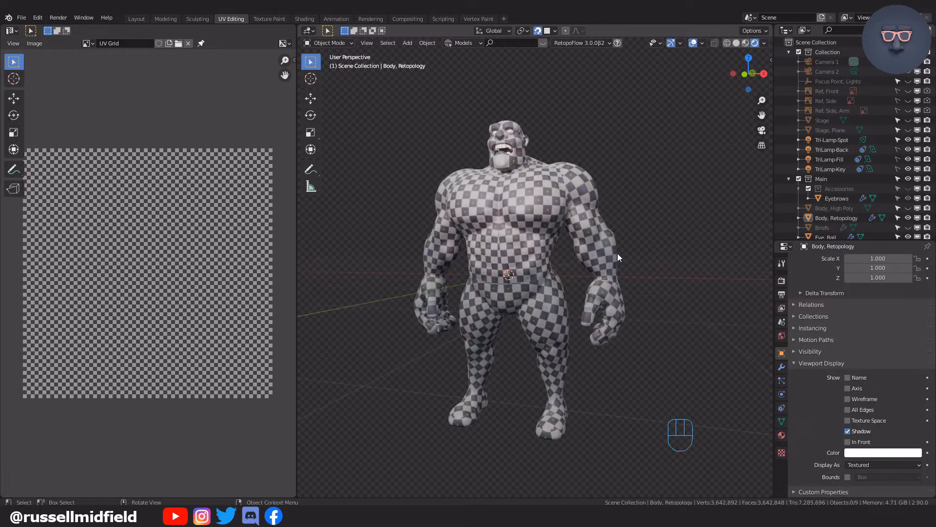
{"action": "middle_click_drag", "start_coordinate": [598, 201], "coordinate": [598, 266], "text": "shift"}
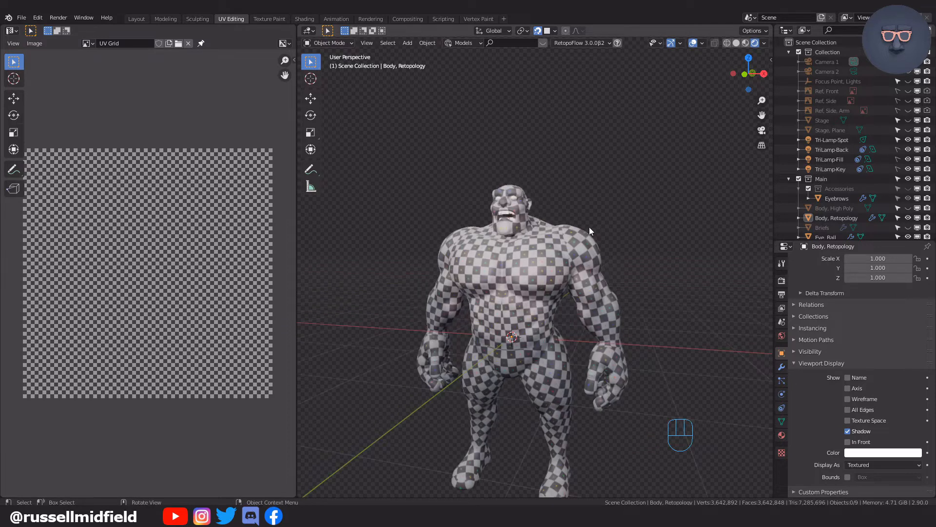
{"action": "middle_click_drag", "start_coordinate": [589, 229], "coordinate": [586, 272], "text": "shift"}
{"action": "scroll", "coordinate": [586, 268], "scroll_direction": "up", "scroll_amount": 5}
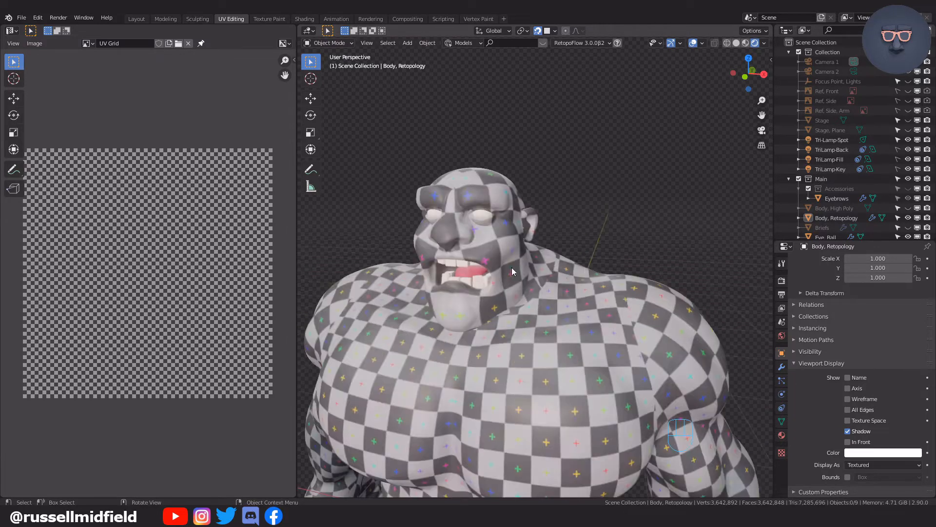
{"action": "middle_click_drag", "start_coordinate": [504, 266], "coordinate": [531, 264], "text": "shift"}
{"action": "scroll", "coordinate": [531, 263], "scroll_direction": "up", "scroll_amount": 4}
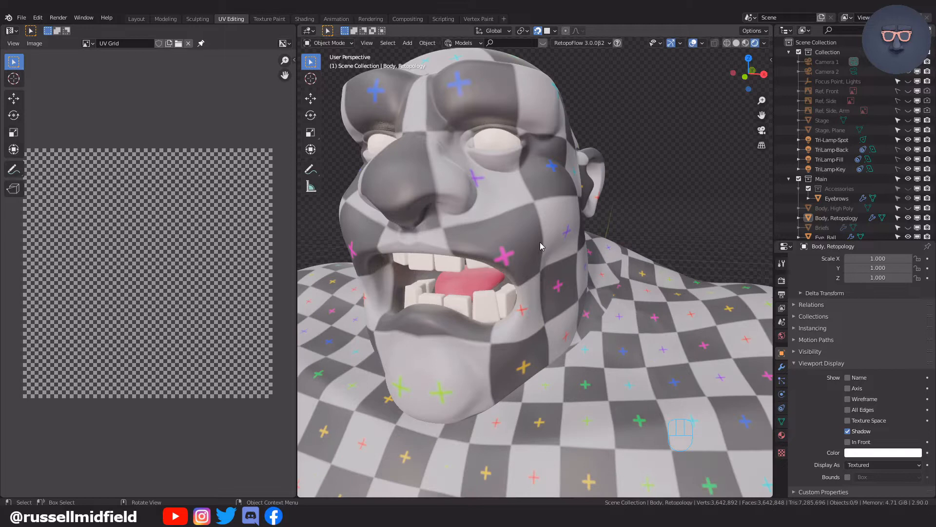
Step: Enter Edit Mode on the body, select the whole mesh, and pack its UV islands
{"action": "scroll", "coordinate": [544, 273], "scroll_direction": "down", "scroll_amount": 8}
{"action": "left_click", "coordinate": [542, 269]}
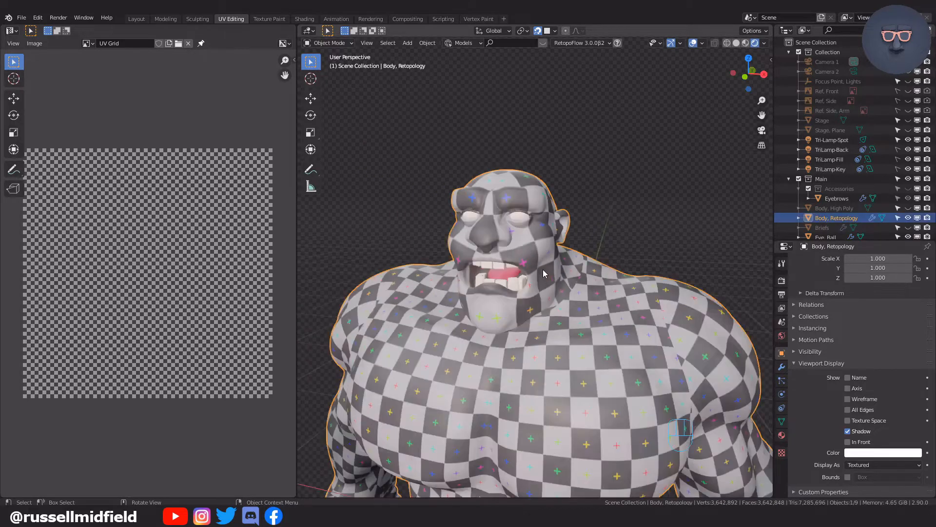
{"action": "key", "text": "Tab"}
{"action": "left_click", "coordinate": [480, 269]}
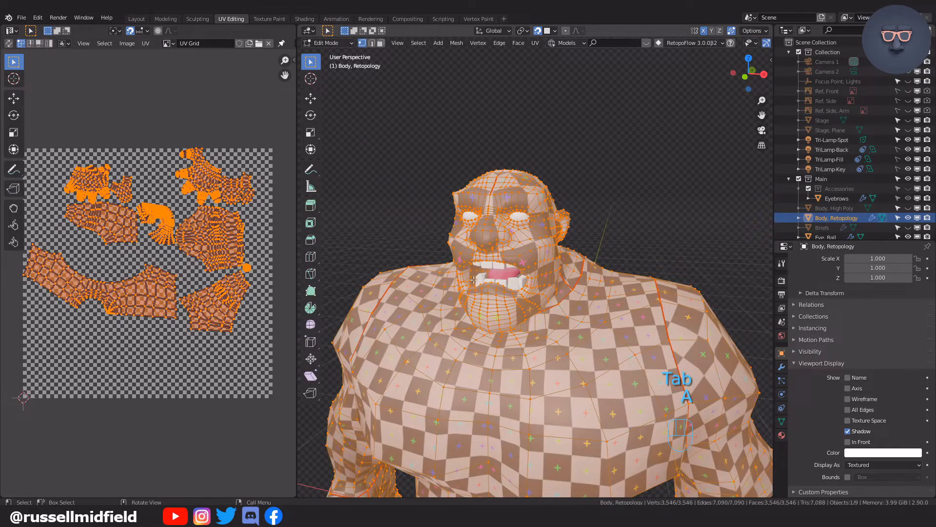
{"action": "middle_click_drag", "start_coordinate": [226, 275], "coordinate": [229, 271], "text": "shift"}
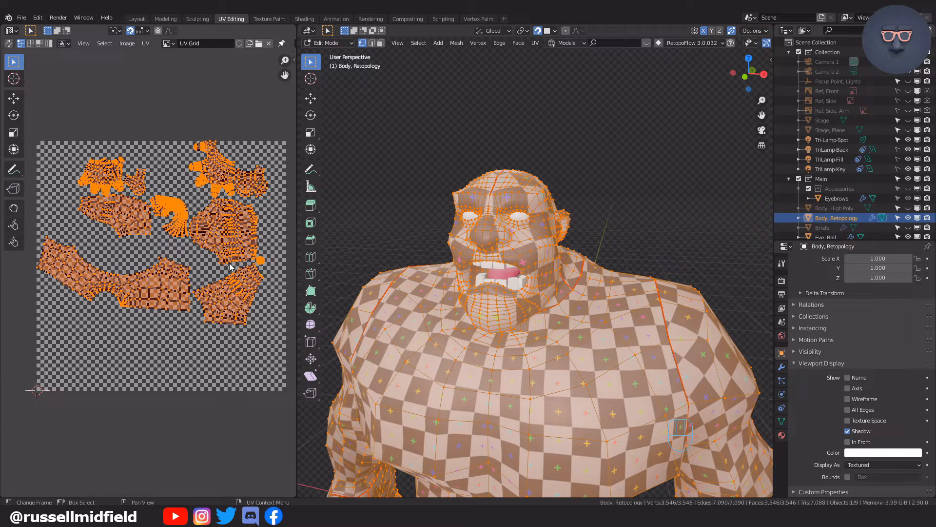
{"action": "left_click", "coordinate": [146, 44]}
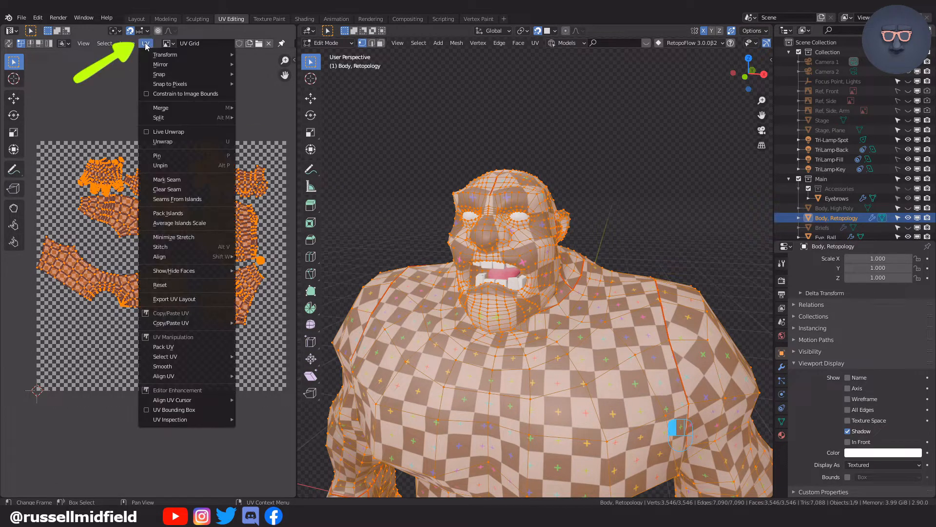
{"action": "left_click", "coordinate": [186, 213]}
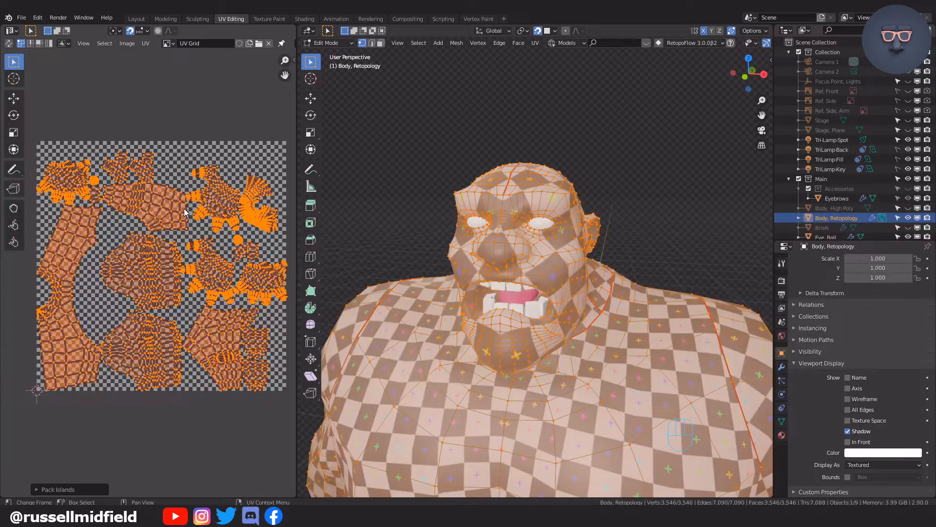
Step: Check the packed UV grid on the legs, torso and face, clear the mesh selection, and toggle UV sync selection
{"action": "scroll", "coordinate": [581, 299], "scroll_direction": "down", "scroll_amount": 6}
{"action": "middle_click_drag", "start_coordinate": [594, 333], "coordinate": [637, 231]}
{"action": "scroll", "coordinate": [637, 231], "scroll_direction": "down", "scroll_amount": 2}
{"action": "scroll", "coordinate": [658, 244], "scroll_direction": "up", "scroll_amount": 5}
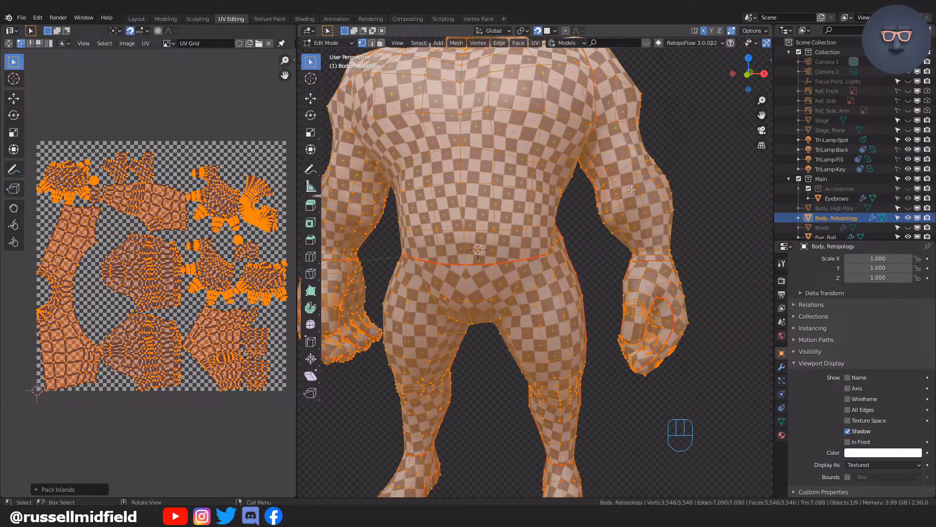
{"action": "scroll", "coordinate": [590, 154], "scroll_direction": "down", "scroll_amount": 3}
{"action": "middle_click_drag", "start_coordinate": [590, 154], "coordinate": [587, 242], "text": "shift"}
{"action": "scroll", "coordinate": [595, 174], "scroll_direction": "up", "scroll_amount": 4}
{"action": "scroll", "coordinate": [602, 244], "scroll_direction": "up", "scroll_amount": 2}
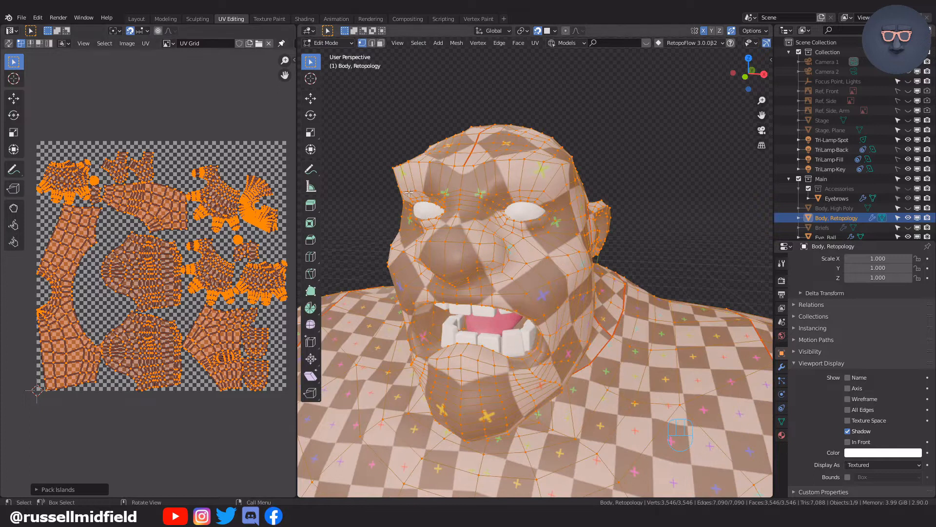
{"action": "left_click", "coordinate": [516, 240]}
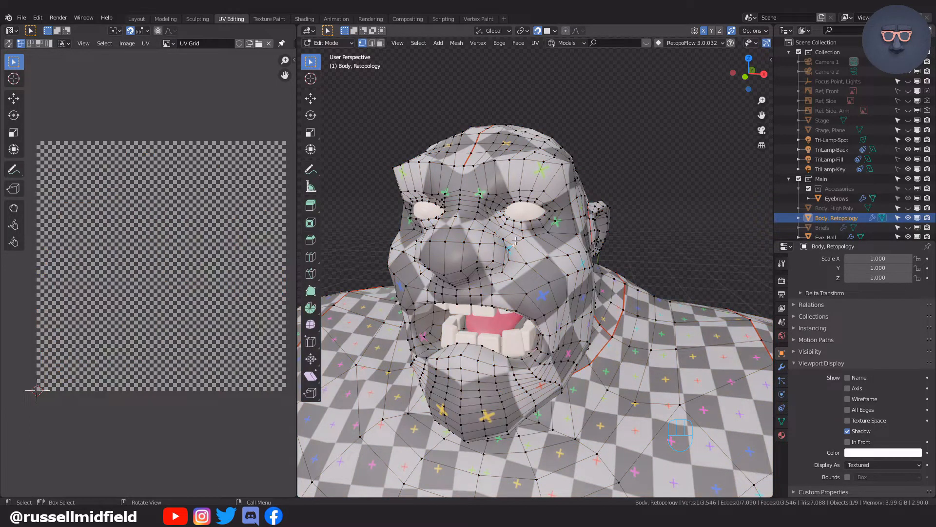
{"action": "left_click", "coordinate": [8, 44]}
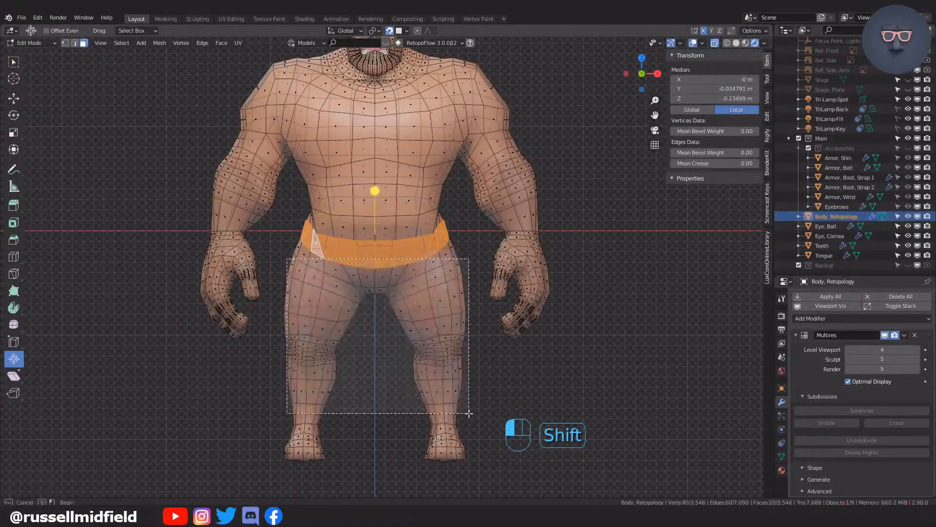
Step: Complete the face selection covering the hips and legs down to the shins, and separate it into its own object
{"action": "left_click", "coordinate": [441, 250], "text": "shift"}
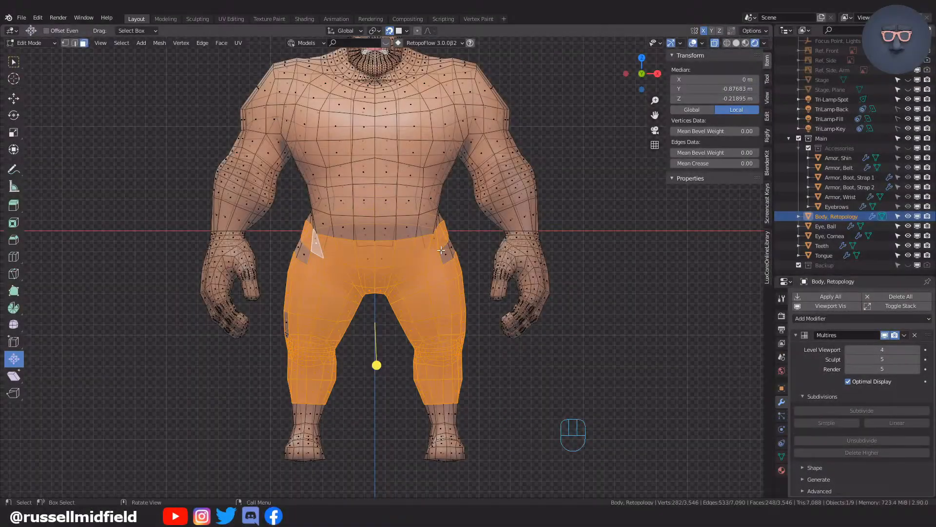
{"action": "middle_click_drag", "start_coordinate": [440, 364], "coordinate": [518, 309]}
{"action": "key", "text": "n"}
{"action": "key", "text": "p"}
{"action": "left_click", "coordinate": [495, 292]}
{"action": "key", "text": "Tab"}
Step: Give the separated pants object a dark brown material
{"action": "left_click", "coordinate": [615, 291], "text": "shift"}
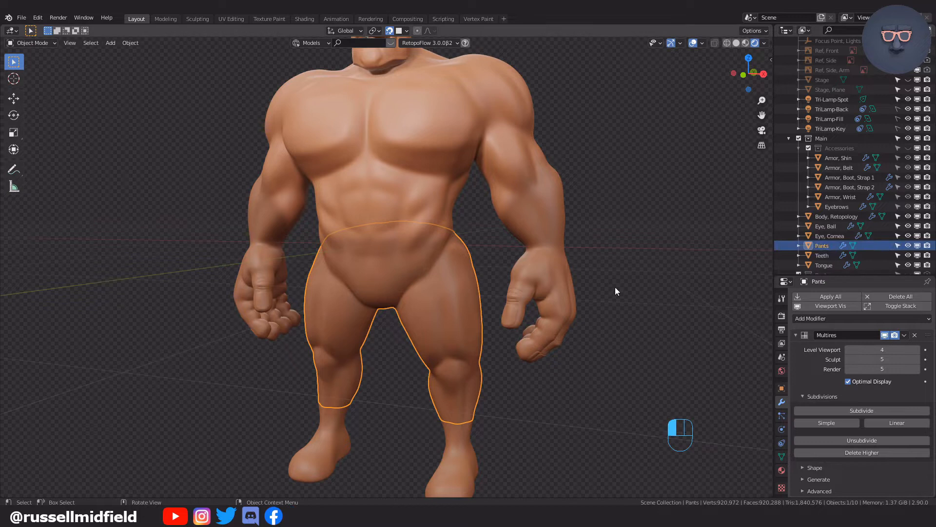
{"action": "left_click", "coordinate": [782, 470]}
{"action": "left_click", "coordinate": [832, 341]}
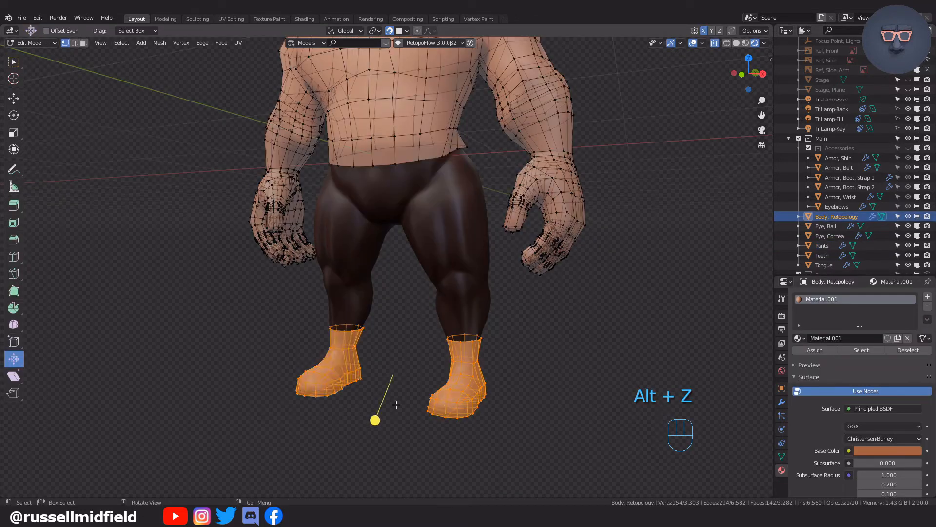
Step: Separate the selected feet faces from the body into their own object and return to Object Mode
{"action": "key", "text": "p"}
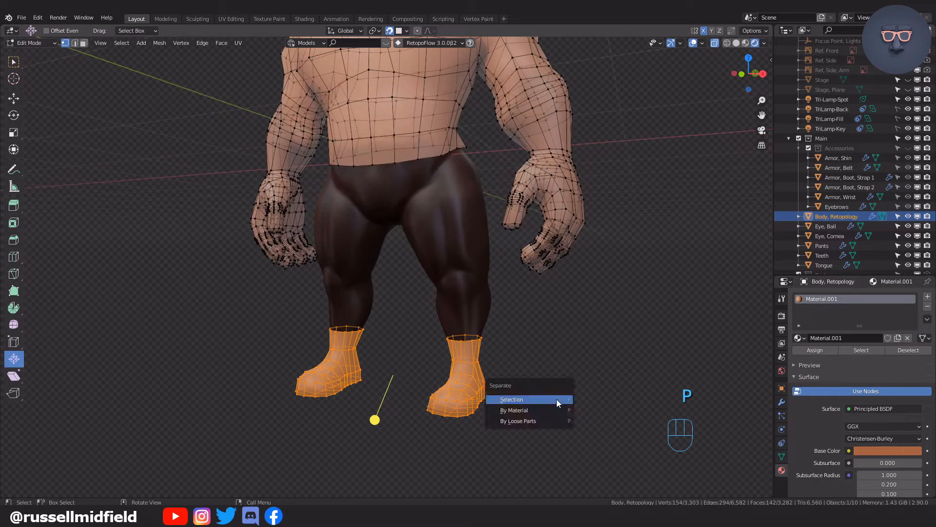
{"action": "left_click", "coordinate": [557, 398]}
{"action": "key", "text": "Tab"}
Step: Select the separated feet object, remove its material slot, and assign it another material
{"action": "left_click", "coordinate": [847, 224]}
{"action": "left_click", "coordinate": [927, 305]}
{"action": "left_click", "coordinate": [801, 337]}
{"action": "left_click", "coordinate": [829, 338]}
{"action": "left_click", "coordinate": [886, 438]}
{"action": "scroll", "coordinate": [872, 352], "scroll_direction": "down", "scroll_amount": 5}
{"action": "middle_click_drag", "start_coordinate": [581, 353], "coordinate": [519, 370]}
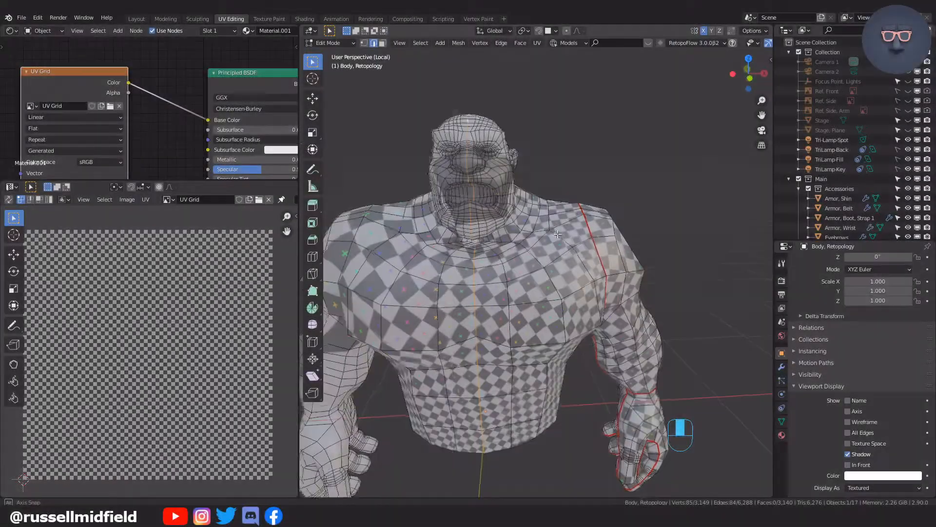
Step: Deselect the face part of the body's centre edge loop and mark the remaining edges as a seam
{"action": "key", "text": "b"}
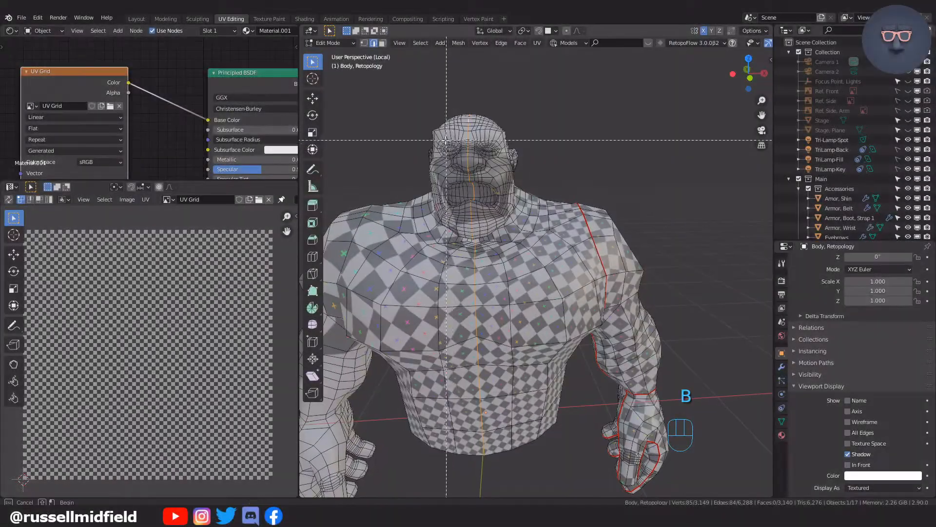
{"action": "scroll", "coordinate": [492, 153], "scroll_direction": "up", "scroll_amount": 4}
{"action": "middle_click_drag", "start_coordinate": [452, 133], "coordinate": [471, 107]}
{"action": "middle_click_drag", "start_coordinate": [471, 293], "coordinate": [572, 212]}
{"action": "key", "text": "b"}
{"action": "key", "text": "b"}
{"action": "key", "text": "ctrl+e"}
{"action": "left_click", "coordinate": [513, 232]}
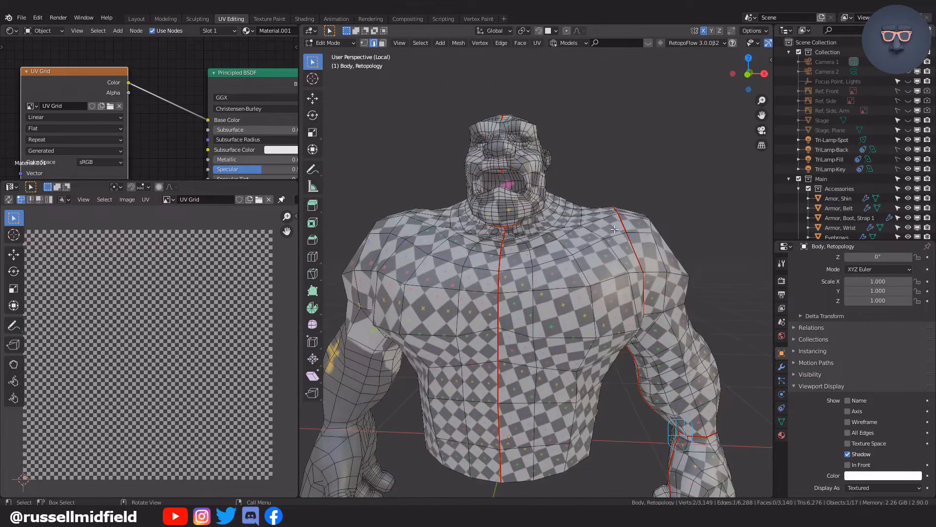
Step: Select the edge loop around the base of the neck and mark it as a seam
{"action": "middle_click_drag", "start_coordinate": [572, 251], "coordinate": [541, 259]}
{"action": "scroll", "coordinate": [521, 267], "scroll_direction": "up", "scroll_amount": 5}
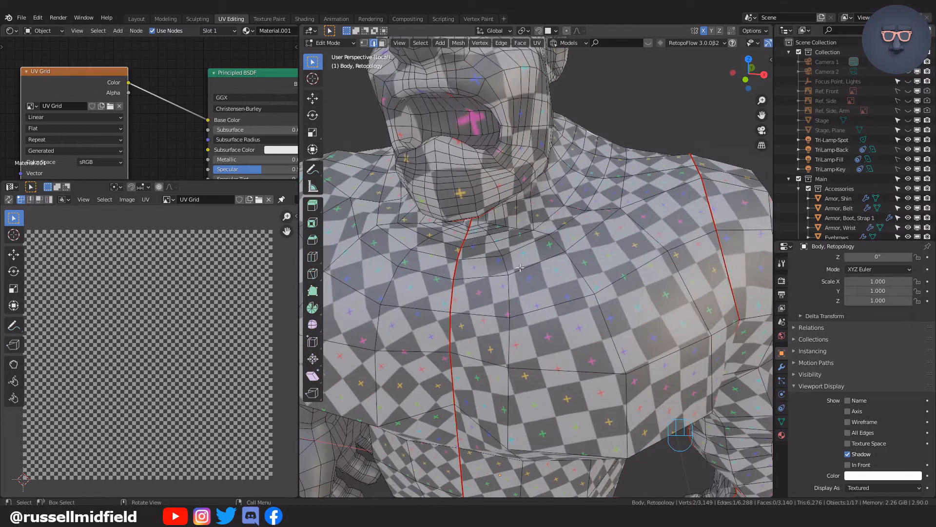
{"action": "mouse_move", "coordinate": [559, 225]}
{"action": "middle_mouse_down"}
{"action": "mouse_move", "coordinate": [512, 227]}
{"action": "mouse_move", "coordinate": [554, 225]}
{"action": "middle_mouse_up"}
{"action": "key", "text": "ctrl+e"}
{"action": "left_click", "coordinate": [598, 217]}
Step: Select the centre edge path down the front of the torso and clear its seam
{"action": "middle_click_drag", "start_coordinate": [513, 253], "coordinate": [634, 244]}
{"action": "left_click", "coordinate": [517, 142]}
{"action": "scroll", "coordinate": [517, 205], "scroll_direction": "down", "scroll_amount": 3}
{"action": "middle_click_drag", "start_coordinate": [518, 341], "coordinate": [553, 171], "text": "shift"}
{"action": "left_click", "coordinate": [552, 342], "text": "ctrl"}
{"action": "middle_click_drag", "start_coordinate": [553, 293], "coordinate": [522, 409], "text": "shift"}
{"action": "key", "text": "ctrl+e"}
{"action": "left_click", "coordinate": [561, 195]}
Step: Try to symmetrize the whole body mesh, check it in Object Mode, and undo the attempt
{"action": "scroll", "coordinate": [540, 219], "scroll_direction": "down", "scroll_amount": 4}
{"action": "middle_click_drag", "start_coordinate": [541, 219], "coordinate": [558, 231]}
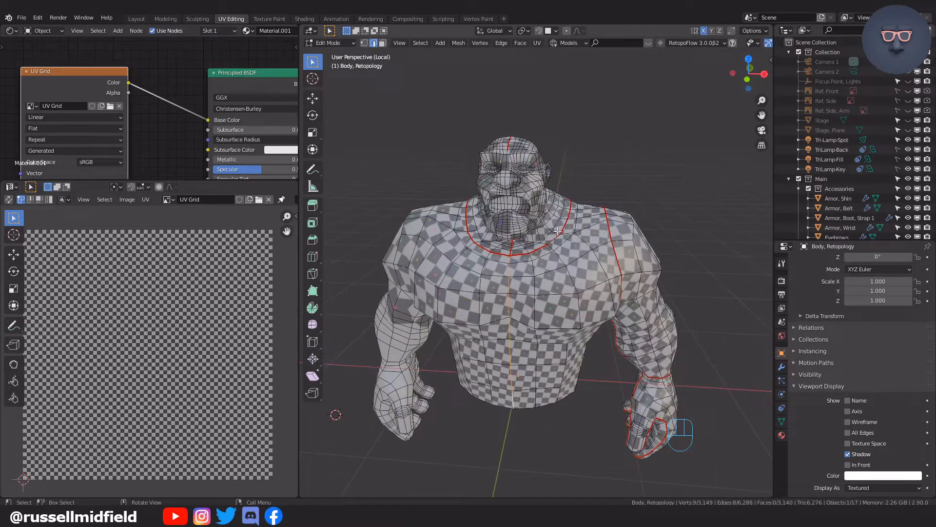
{"action": "key", "text": "a"}
{"action": "key", "text": "F3"}
{"action": "type", "text": "symm"}
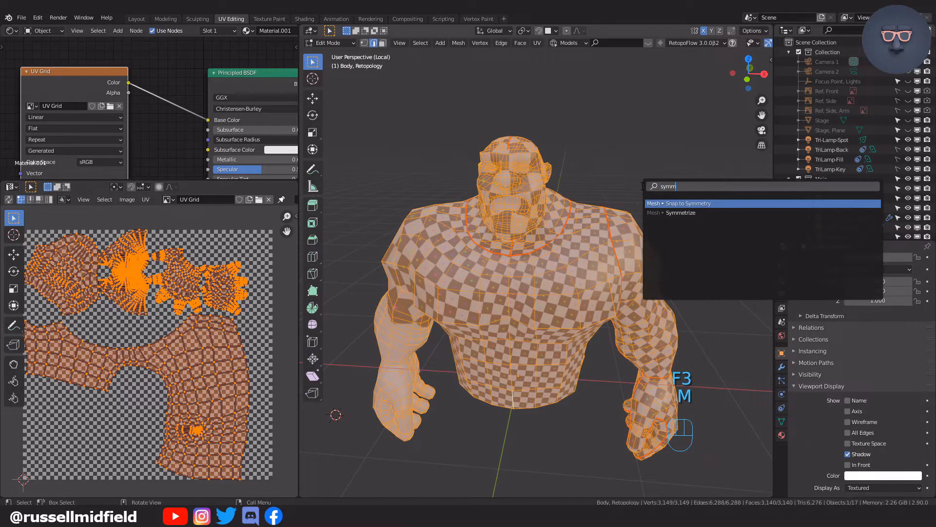
{"action": "left_click", "coordinate": [683, 215]}
{"action": "key", "text": "Tab"}
{"action": "key", "text": "Tab"}
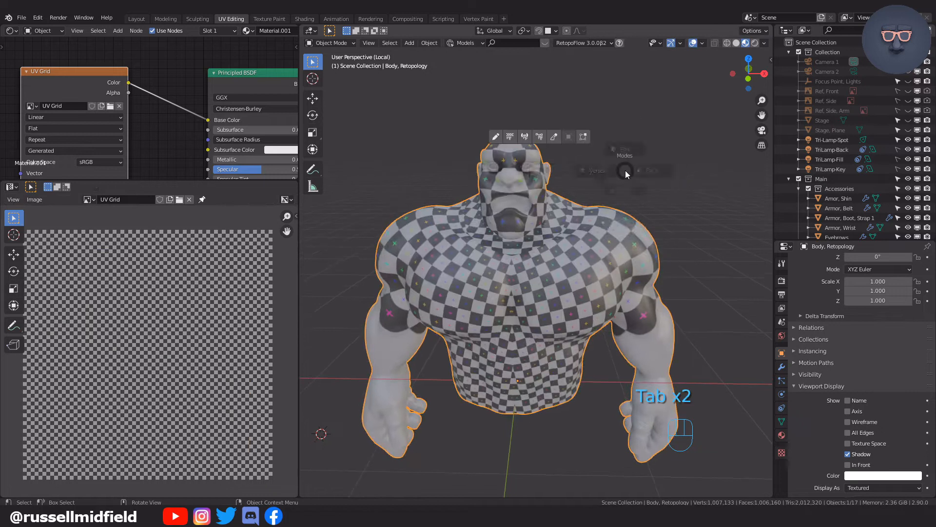
{"action": "key", "text": "ctrl+z"}
{"action": "key", "text": "ctrl+z"}
{"action": "key", "text": "ctrl+z"}
Step: Select the whole mesh, symmetrize it from +X to -X, and inspect the grid in Object Mode
{"action": "key", "text": "a"}
{"action": "key", "text": "F3"}
{"action": "type", "text": "m"}
{"action": "key", "text": "Return"}
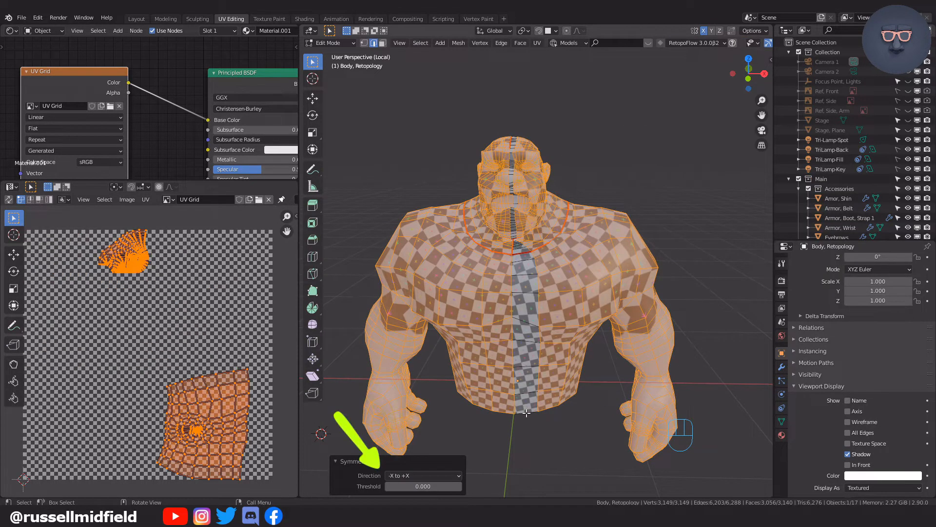
{"action": "left_click", "coordinate": [460, 475]}
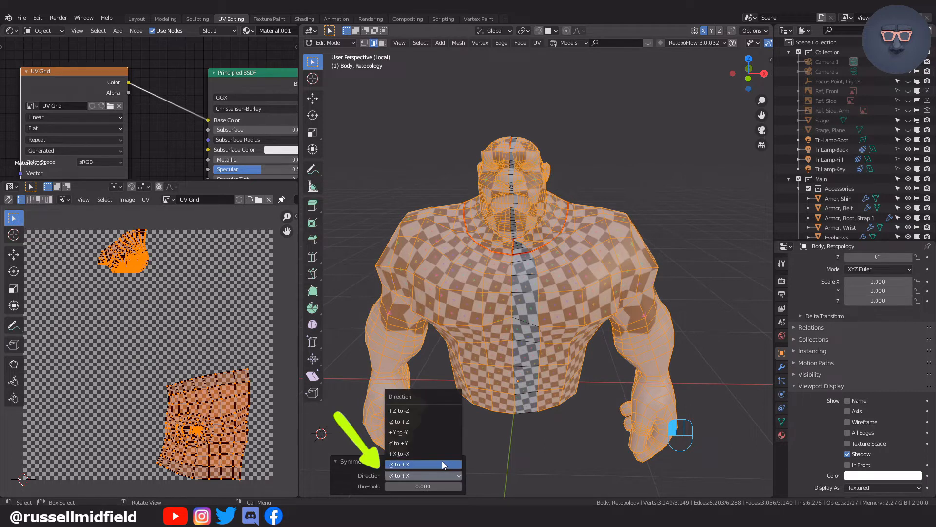
{"action": "left_click", "coordinate": [439, 463]}
{"action": "left_click", "coordinate": [442, 475]}
{"action": "left_click", "coordinate": [437, 454]}
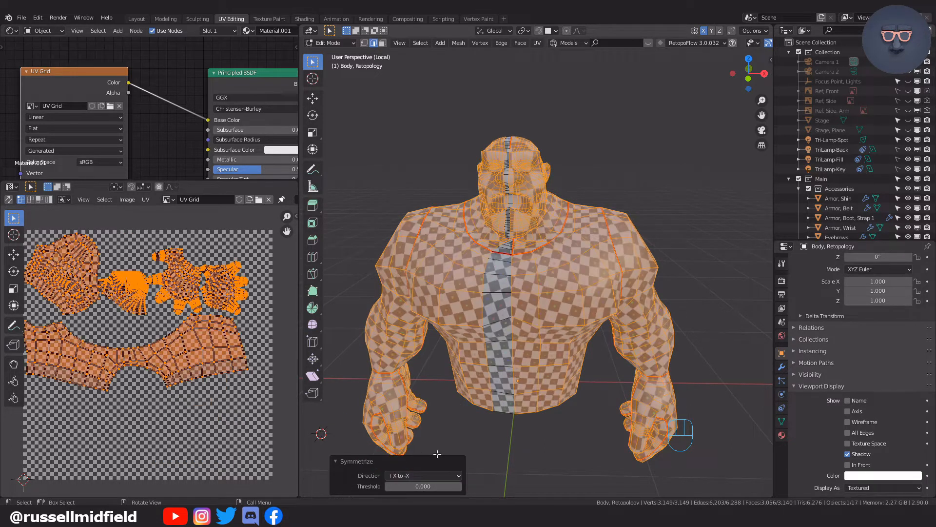
{"action": "key", "text": "Tab"}
{"action": "middle_click_drag", "start_coordinate": [625, 156], "coordinate": [585, 317]}
Step: Select the edge path around the ear and down the neck to the collar seam, and mark it as a seam
{"action": "key", "text": "Tab"}
{"action": "left_click", "coordinate": [560, 264]}
{"action": "scroll", "coordinate": [603, 331], "scroll_direction": "up", "scroll_amount": 5}
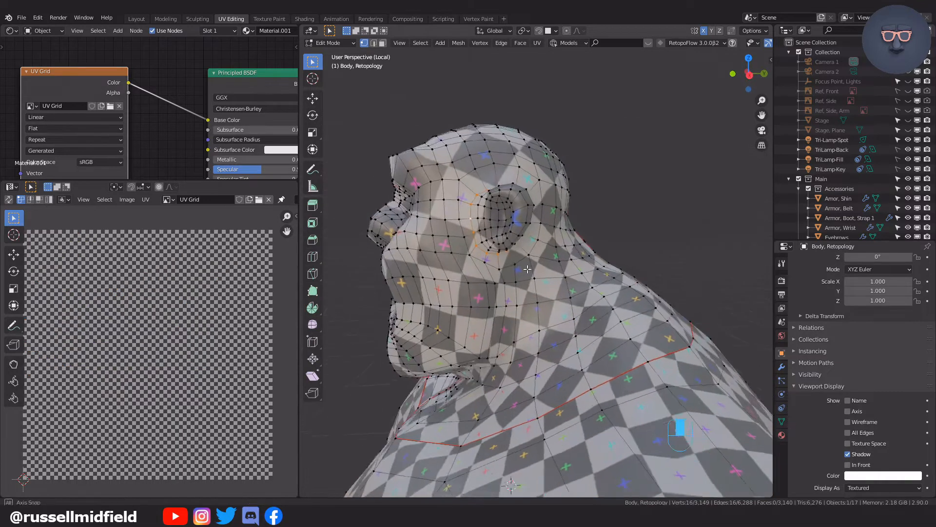
{"action": "left_click", "coordinate": [566, 346]}
{"action": "middle_click_drag", "start_coordinate": [566, 292], "coordinate": [638, 273]}
{"action": "scroll", "coordinate": [648, 263], "scroll_direction": "down", "scroll_amount": 2}
{"action": "key", "text": "u"}
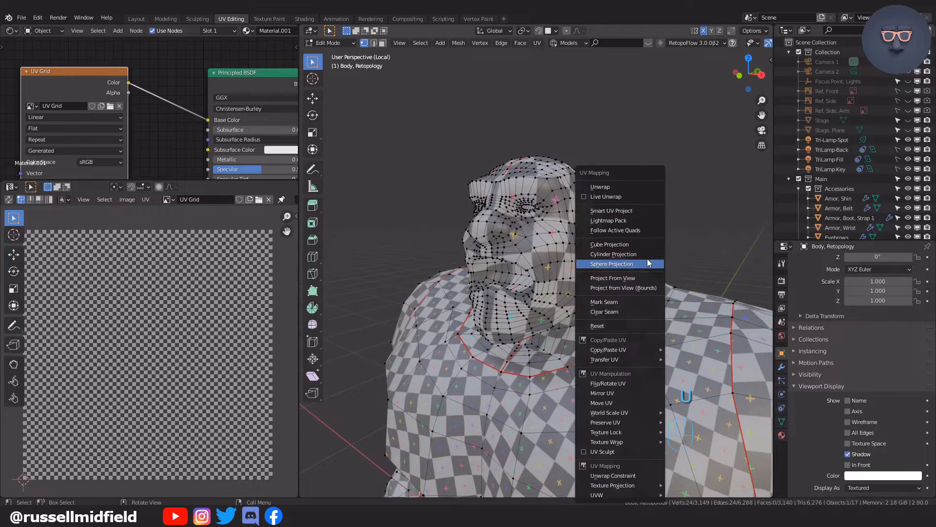
{"action": "middle_click_drag", "start_coordinate": [636, 224], "coordinate": [599, 111]}
{"action": "scroll", "coordinate": [566, 250], "scroll_direction": "up", "scroll_amount": 3}
{"action": "key", "text": "ctrl+e"}
{"action": "left_click", "coordinate": [566, 250]}
Step: Symmetrize the selected ear and neck seam edges from +X to -X
{"action": "scroll", "coordinate": [604, 249], "scroll_direction": "down", "scroll_amount": 4}
{"action": "key", "text": "F3"}
{"action": "key", "text": "Return"}
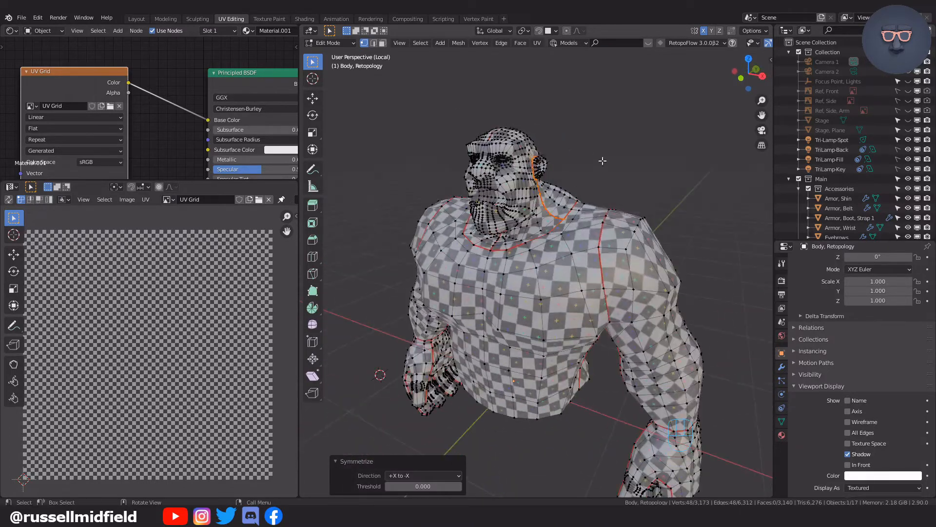
{"action": "key", "text": "Tab"}
{"action": "key", "text": "Tab"}
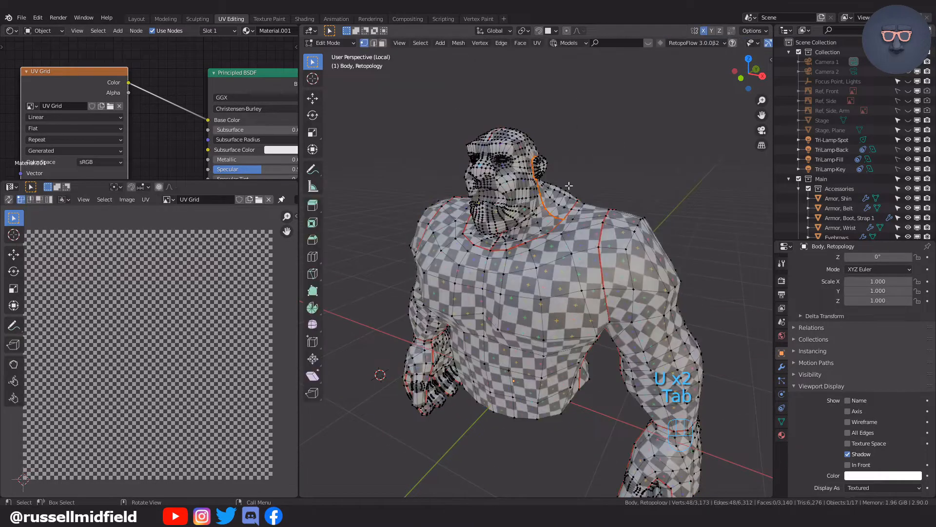
Step: Select the whole mesh, unwrap it, and return to Object Mode
{"action": "key", "text": "a"}
{"action": "key", "text": "u"}
{"action": "left_click", "coordinate": [620, 153]}
{"action": "right_click", "coordinate": [620, 152]}
{"action": "middle_click_drag", "start_coordinate": [602, 109], "coordinate": [617, 151]}
{"action": "key", "text": "Tab"}
{"action": "left_click", "coordinate": [616, 151]}
Step: Select a further edge loop on the body, mark it as a seam, and inspect the grid in Object Mode
{"action": "middle_click_drag", "start_coordinate": [667, 263], "coordinate": [439, 266]}
{"action": "middle_click_drag", "start_coordinate": [585, 278], "coordinate": [632, 328]}
{"action": "scroll", "coordinate": [604, 290], "scroll_direction": "up", "scroll_amount": 2}
{"action": "left_click", "coordinate": [604, 307], "text": "alt"}
{"action": "key", "text": "ctrl+e"}
{"action": "key", "text": "ctrl+e"}
{"action": "left_click", "coordinate": [517, 266]}
{"action": "left_click", "coordinate": [630, 178]}
{"action": "middle_click_drag", "start_coordinate": [630, 182], "coordinate": [565, 301]}
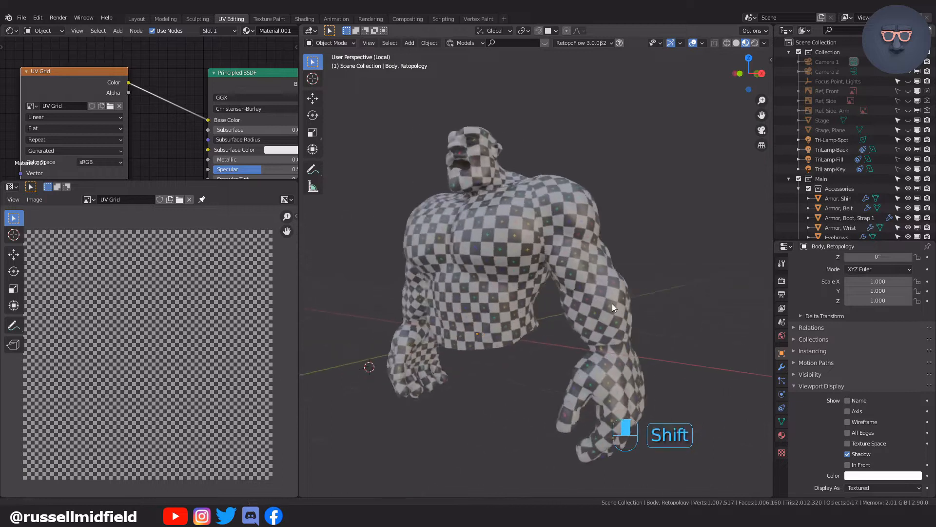
Step: Return to Edit Mode, select the entire body mesh, and symmetrize it from +X to -X
{"action": "key", "text": "Tab"}
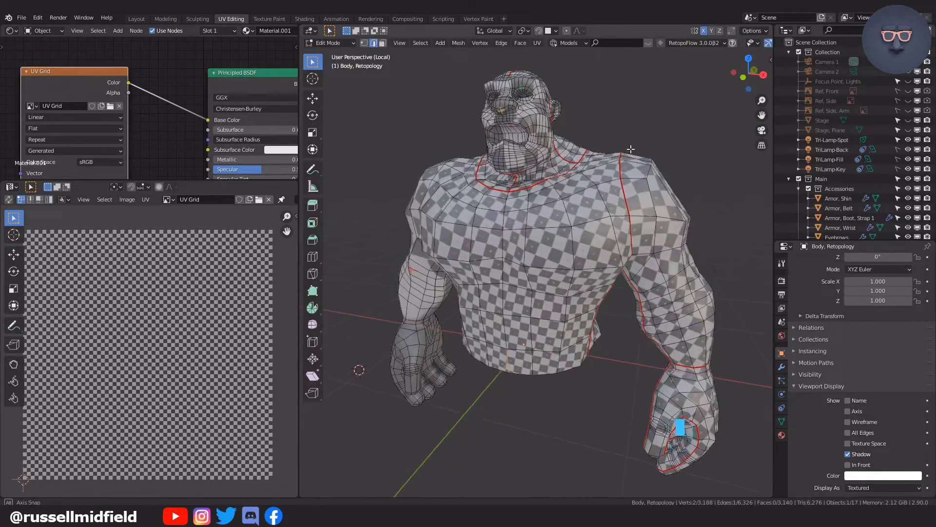
{"action": "key", "text": "a"}
{"action": "key", "text": "F3"}
{"action": "left_click", "coordinate": [647, 176]}
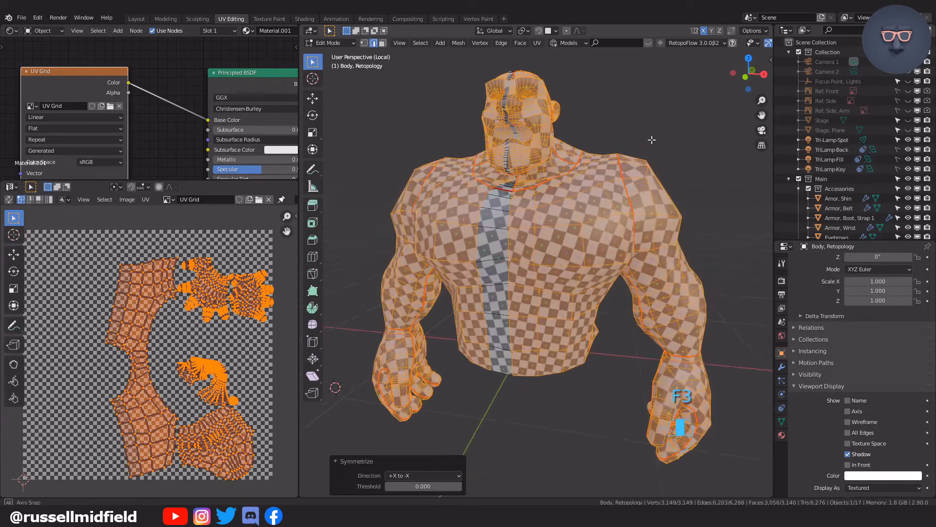
{"action": "left_click", "coordinate": [675, 118]}
Step: Select the edge path down the centre of the back and clear its seam
{"action": "middle_click_drag", "start_coordinate": [698, 140], "coordinate": [577, 149]}
{"action": "left_click", "coordinate": [549, 146]}
{"action": "left_click", "coordinate": [550, 344], "text": "ctrl"}
{"action": "middle_click_drag", "start_coordinate": [575, 319], "coordinate": [620, 277]}
{"action": "key", "text": "ctrl+e"}
{"action": "left_click", "coordinate": [387, 236]}
{"action": "left_click", "coordinate": [434, 132]}
Step: Select the whole body mesh, widen the UV editor, and collapse the node editor above it
{"action": "middle_click_drag", "start_coordinate": [434, 131], "coordinate": [700, 200]}
{"action": "scroll", "coordinate": [518, 112], "scroll_direction": "up", "scroll_amount": 5}
{"action": "middle_click_drag", "start_coordinate": [648, 273], "coordinate": [576, 282]}
{"action": "key", "text": "a"}
{"action": "scroll", "coordinate": [537, 263], "scroll_direction": "down", "scroll_amount": 5}
{"action": "middle_click_drag", "start_coordinate": [439, 297], "coordinate": [444, 264]}
{"action": "left_click_drag", "start_coordinate": [299, 292], "coordinate": [408, 292]}
{"action": "left_click_drag", "start_coordinate": [405, 183], "coordinate": [397, 146]}
{"action": "scroll", "coordinate": [296, 230], "scroll_direction": "up", "scroll_amount": 2}
{"action": "scroll", "coordinate": [297, 230], "scroll_direction": "down", "scroll_amount": 1}
{"action": "scroll", "coordinate": [311, 234], "scroll_direction": "down", "scroll_amount": 1}
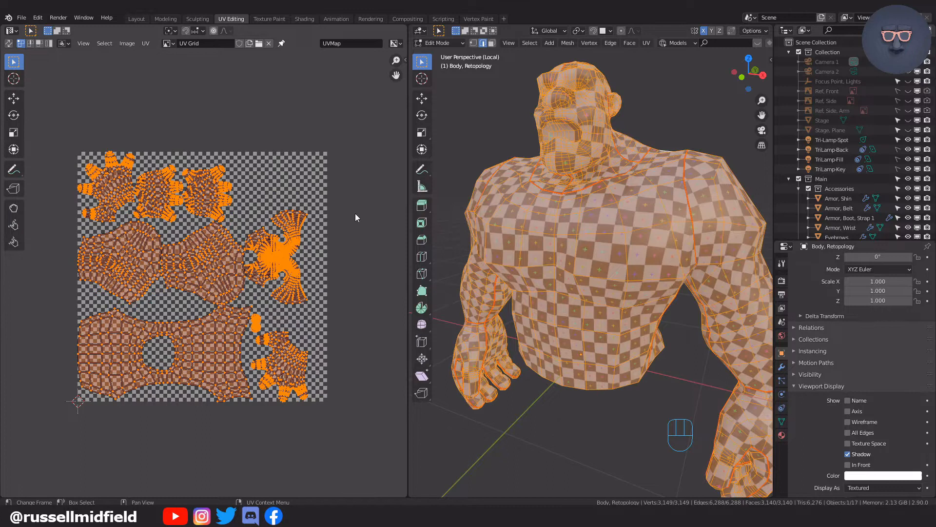
Step: Turn on UV sync selection, switch to face selection, and box-select the fan-shaped UV island
{"action": "left_click", "coordinate": [10, 45]}
{"action": "left_click", "coordinate": [39, 44]}
{"action": "left_click_drag", "start_coordinate": [257, 217], "coordinate": [321, 271]}
{"action": "middle_click_drag", "start_coordinate": [489, 97], "coordinate": [501, 113]}
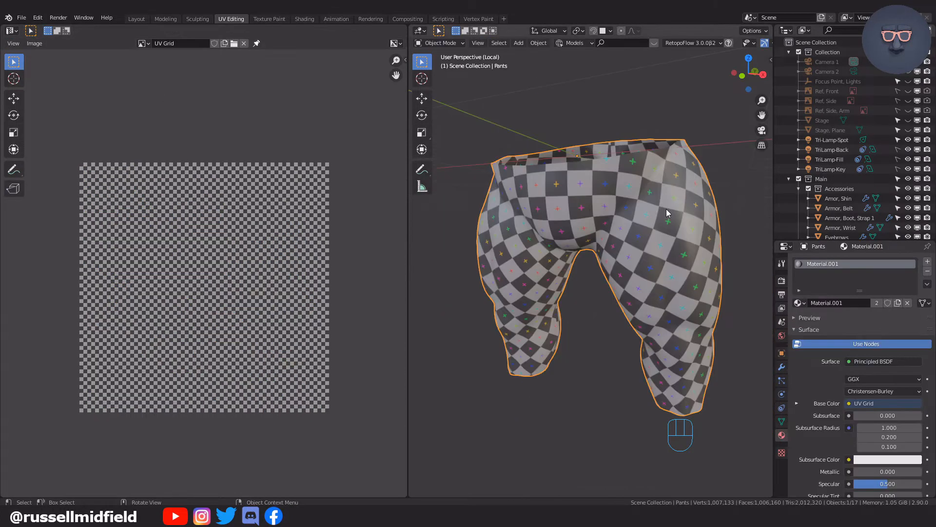
Step: Enter Edit Mode on the pants and move all their UV islands onto the UV grid
{"action": "key", "text": "Tab"}
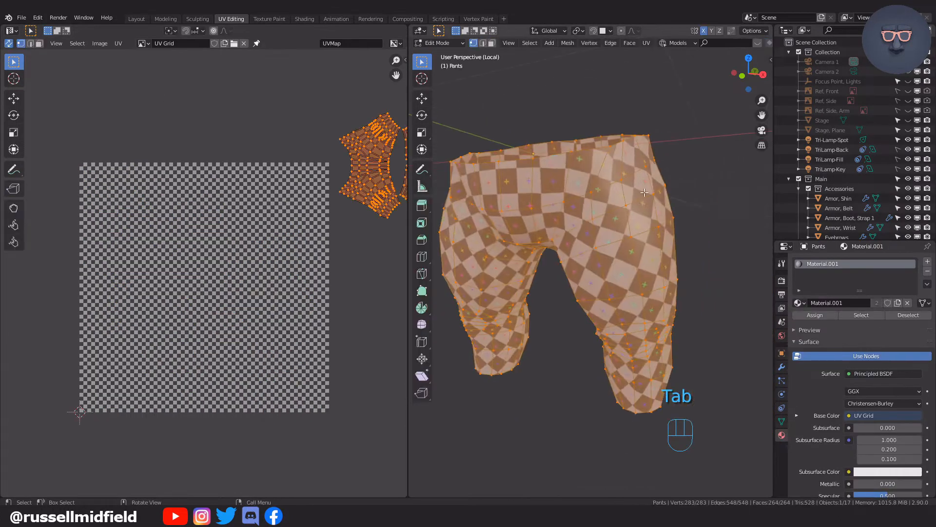
{"action": "key", "text": "g"}
{"action": "left_click", "coordinate": [273, 224]}
Step: Switch to edge selection, select the edge loop along the pants' inner leg, and mark it as a seam
{"action": "middle_click_drag", "start_coordinate": [629, 227], "coordinate": [659, 195]}
{"action": "key", "text": "Tab"}
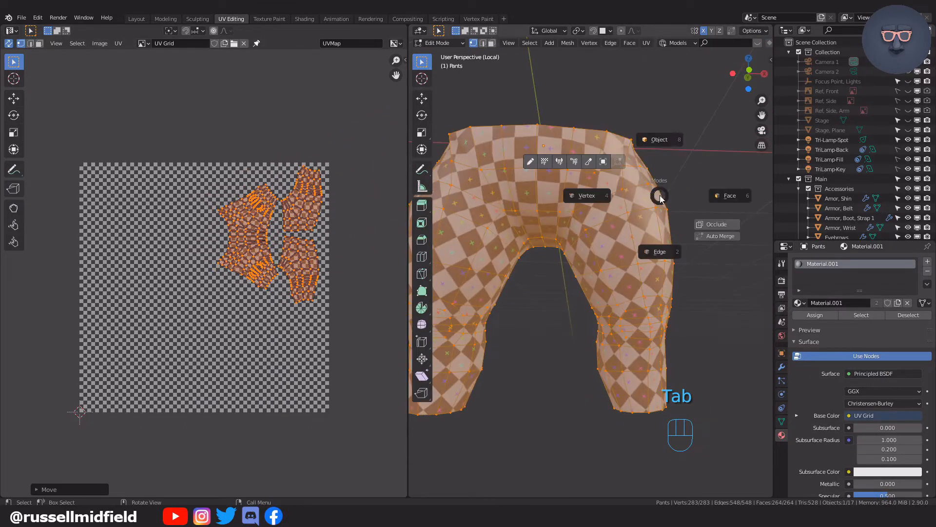
{"action": "left_click", "coordinate": [661, 258]}
{"action": "left_click", "coordinate": [585, 288], "text": "alt"}
{"action": "middle_click_drag", "start_coordinate": [661, 257], "coordinate": [529, 265]}
{"action": "key", "text": "ctrl+e"}
{"action": "left_click", "coordinate": [639, 271]}
Step: Select another edge loop on the pants, mark it as a seam, and return to Object Mode
{"action": "left_click", "coordinate": [592, 220], "text": "alt"}
{"action": "middle_click_drag", "start_coordinate": [593, 219], "coordinate": [632, 219]}
{"action": "key", "text": "ctrl+e"}
{"action": "left_click", "coordinate": [629, 192]}
{"action": "scroll", "coordinate": [636, 278], "scroll_direction": "down", "scroll_amount": 2}
{"action": "key", "text": "Tab"}
{"action": "left_click", "coordinate": [666, 97]}
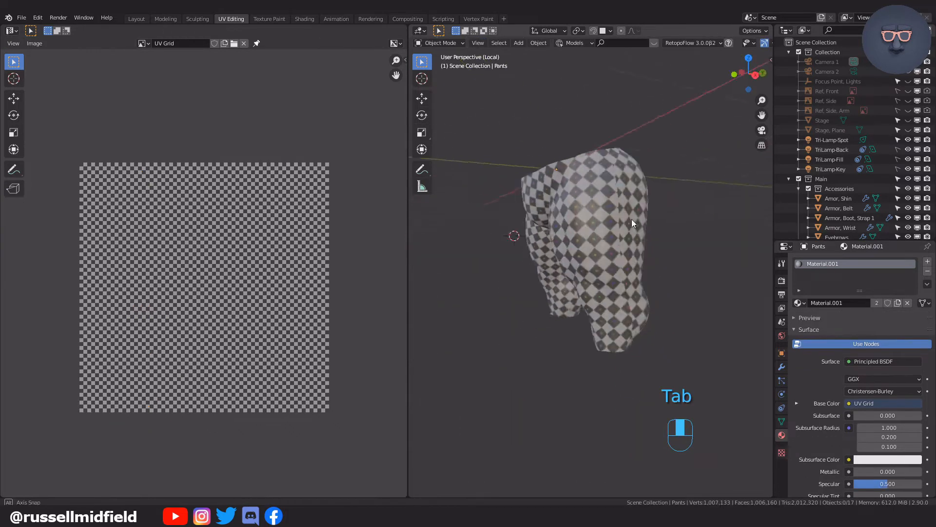
Step: Try applying the Solidify modifier to the boots, then undo it
{"action": "middle_click_drag", "start_coordinate": [504, 235], "coordinate": [686, 225]}
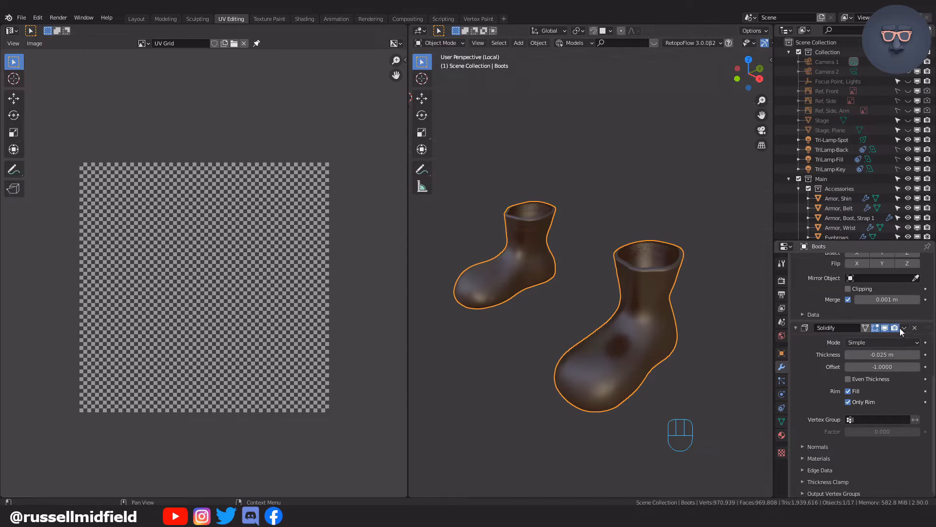
{"action": "left_click", "coordinate": [904, 328]}
{"action": "left_click", "coordinate": [878, 341]}
{"action": "middle_click_drag", "start_coordinate": [692, 323], "coordinate": [636, 297]}
{"action": "scroll", "coordinate": [671, 308], "scroll_direction": "up", "scroll_amount": 4}
{"action": "key", "text": "ctrl+z"}
Step: Remove the boots' existing Subdivision modifier, add a new one after Solidify, and toggle local view on the boots
{"action": "scroll", "coordinate": [899, 371], "scroll_direction": "up", "scroll_amount": 3}
{"action": "left_click", "coordinate": [915, 300]}
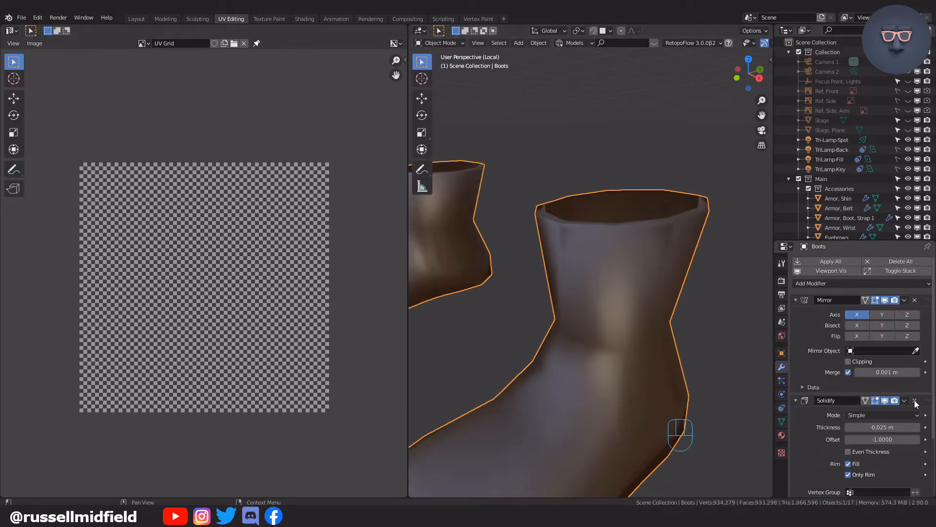
{"action": "left_click", "coordinate": [899, 284]}
{"action": "left_click", "coordinate": [756, 445]}
{"action": "scroll", "coordinate": [877, 419], "scroll_direction": "down", "scroll_amount": 2}
{"action": "scroll", "coordinate": [871, 412], "scroll_direction": "down", "scroll_amount": 2}
{"action": "key", "text": "KP_Divide"}
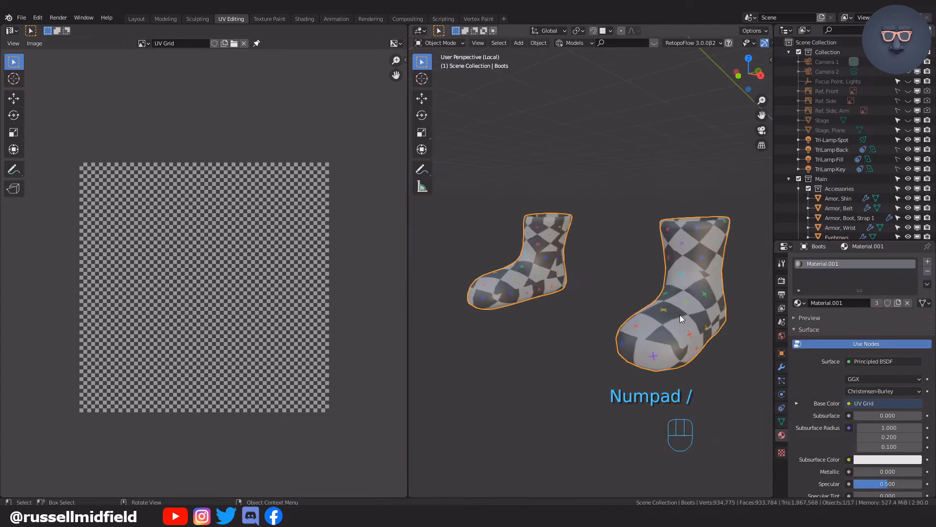
Step: Apply the boots' Solidify modifier, inspect the mesh in Edit Mode, and undo back to Object Mode
{"action": "scroll", "coordinate": [872, 380], "scroll_direction": "up", "scroll_amount": 5}
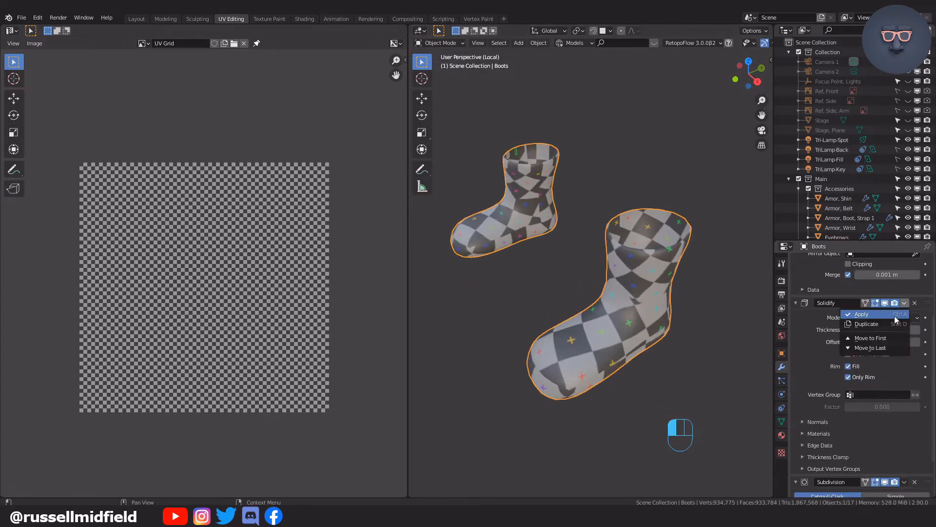
{"action": "key", "text": "Tab"}
{"action": "middle_click_drag", "start_coordinate": [713, 279], "coordinate": [657, 313]}
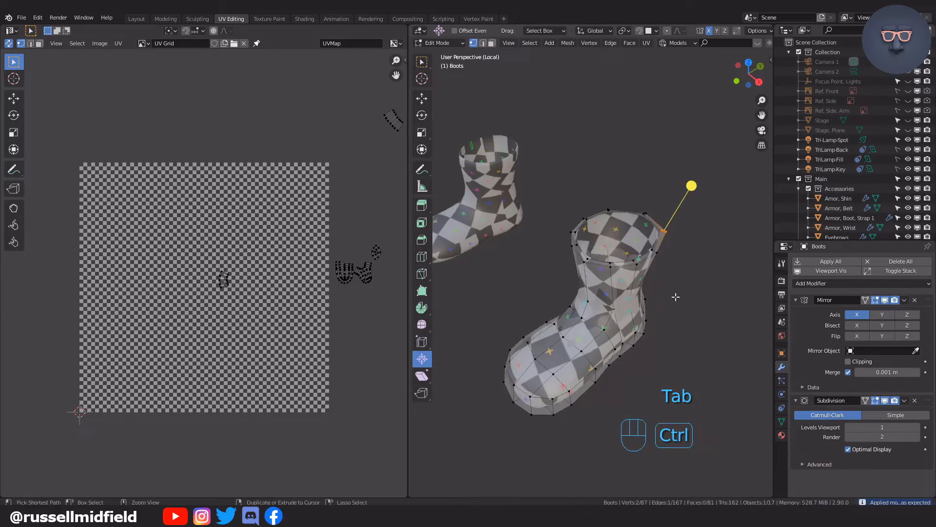
{"action": "key", "text": "ctrl+z"}
{"action": "key", "text": "ctrl+z"}
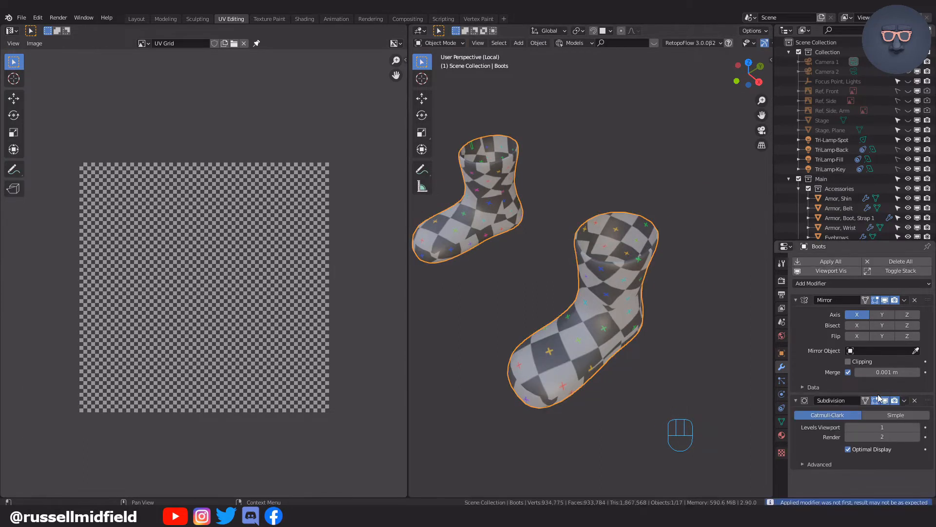
Step: Enter Edit Mode on the boots, select the edges around the sole and mark them as a seam
{"action": "key", "text": "Tab"}
{"action": "scroll", "coordinate": [635, 341], "scroll_direction": "up", "scroll_amount": 3}
{"action": "middle_click_drag", "start_coordinate": [638, 376], "coordinate": [641, 352]}
{"action": "left_click", "coordinate": [673, 284], "text": "alt+shift"}
{"action": "left_click", "coordinate": [530, 314], "text": "shift"}
{"action": "key", "text": "ctrl+e"}
{"action": "left_click", "coordinate": [709, 340]}
Step: Select one more edge loop on the boot and mark it as a seam
{"action": "left_click", "coordinate": [558, 340], "text": "alt"}
{"action": "key", "text": "ctrl+e"}
{"action": "left_click", "coordinate": [661, 357]}
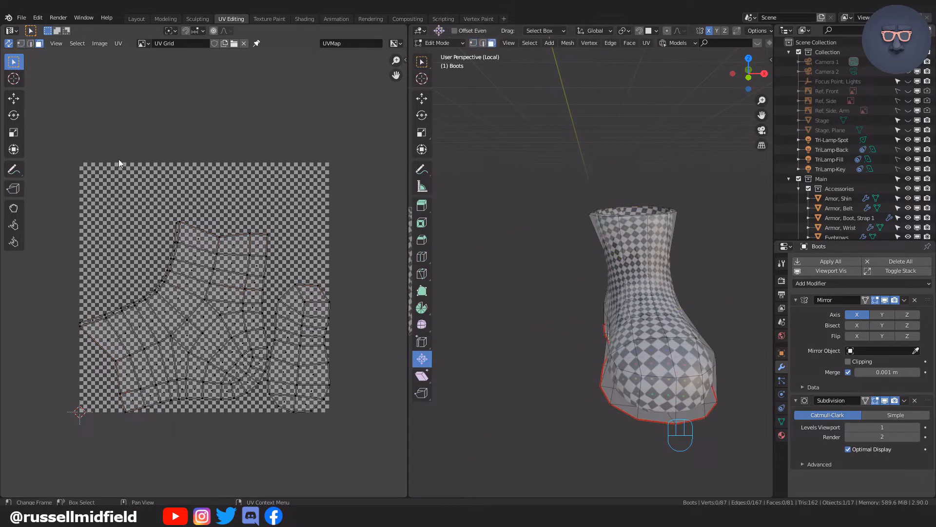
Step: Scale down all the boots' UV islands, return to Object Mode, and exit local view
{"action": "key", "text": "a"}
{"action": "key", "text": "s"}
{"action": "left_click", "coordinate": [241, 281]}
{"action": "left_click", "coordinate": [313, 333]}
{"action": "middle_click_drag", "start_coordinate": [590, 273], "coordinate": [558, 253]}
{"action": "key", "text": "Tab"}
{"action": "key", "text": "KP_Divide"}
Step: Widen the 3D viewport, select the belt armor, and enter Edit Mode to inspect its linked parts
{"action": "scroll", "coordinate": [643, 142], "scroll_direction": "down", "scroll_amount": 5}
{"action": "middle_click_drag", "start_coordinate": [610, 271], "coordinate": [658, 259]}
{"action": "scroll", "coordinate": [658, 259], "scroll_direction": "down", "scroll_amount": 2}
{"action": "middle_click_drag", "start_coordinate": [666, 195], "coordinate": [677, 274], "text": "shift"}
{"action": "left_click_drag", "start_coordinate": [408, 245], "coordinate": [329, 245]}
{"action": "middle_click_drag", "start_coordinate": [616, 260], "coordinate": [671, 280]}
{"action": "scroll", "coordinate": [594, 265], "scroll_direction": "up", "scroll_amount": 4}
{"action": "scroll", "coordinate": [671, 279], "scroll_direction": "up", "scroll_amount": 1}
{"action": "left_click", "coordinate": [578, 250]}
{"action": "key", "text": "Tab"}
{"action": "left_click", "coordinate": [582, 302]}
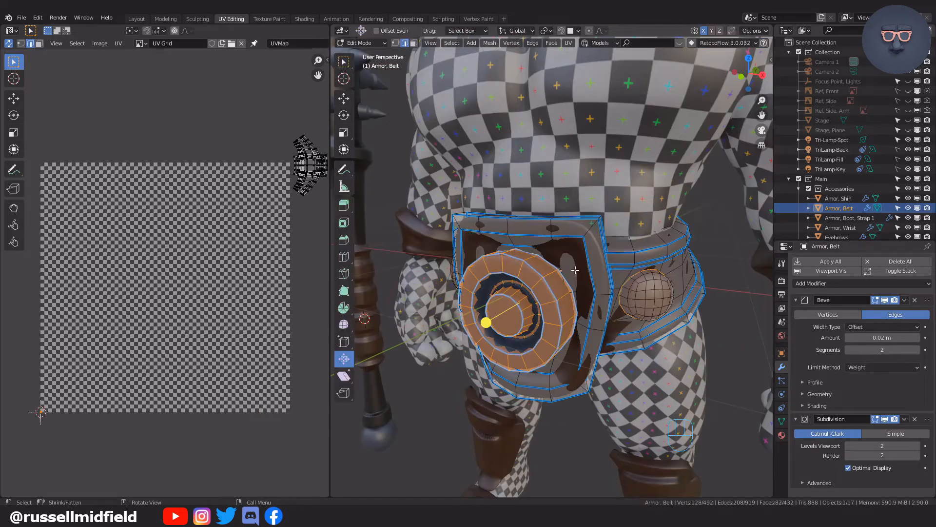
Step: Return to Object Mode, remove all of the belt's material slots and assign Material.001
{"action": "left_click", "coordinate": [782, 435]}
{"action": "key", "text": "Tab"}
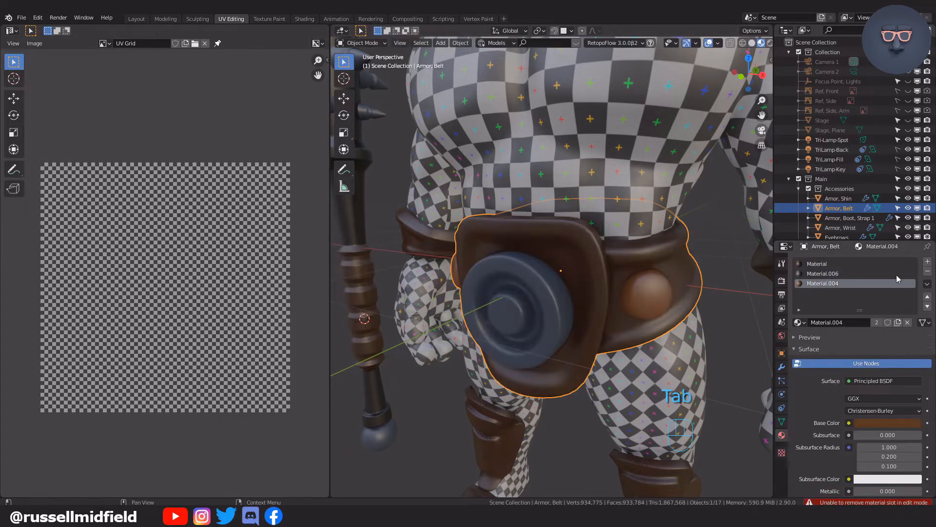
{"action": "left_click", "coordinate": [927, 272]}
{"action": "left_click", "coordinate": [927, 271]}
{"action": "left_click", "coordinate": [926, 272]}
{"action": "left_click", "coordinate": [800, 303]}
{"action": "left_click", "coordinate": [822, 331]}
{"action": "middle_click_drag", "start_coordinate": [732, 305], "coordinate": [710, 303]}
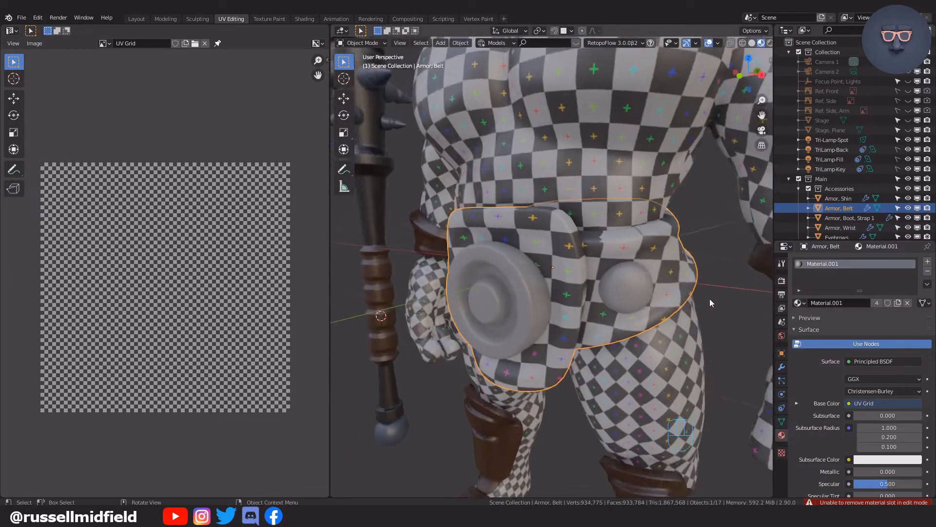
Step: Enter Edit Mode on the belt and move all its UV islands onto the UV grid
{"action": "scroll", "coordinate": [566, 285], "scroll_direction": "up", "scroll_amount": 2}
{"action": "key", "text": "Tab"}
{"action": "left_click", "coordinate": [501, 287]}
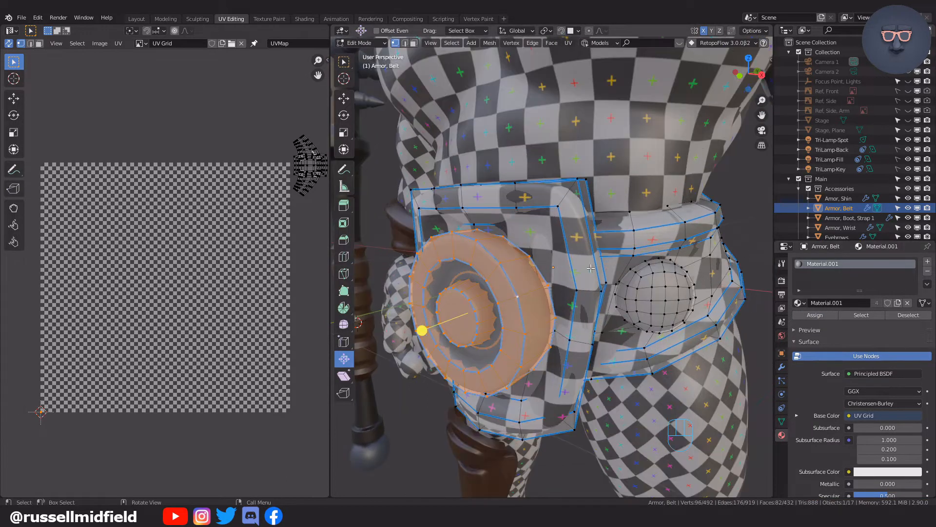
{"action": "scroll", "coordinate": [252, 226], "scroll_direction": "down", "scroll_amount": 2}
{"action": "middle_click_drag", "start_coordinate": [252, 226], "coordinate": [209, 249]}
{"action": "key", "text": "g"}
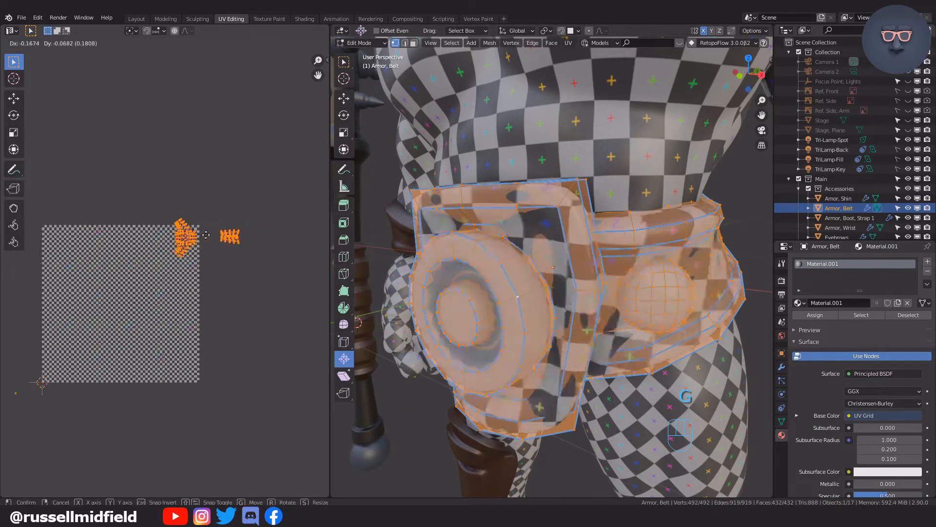
{"action": "left_click", "coordinate": [191, 235]}
{"action": "scroll", "coordinate": [514, 269], "scroll_direction": "up", "scroll_amount": 2}
Step: Mark seams on the belt's round buckle and around the base of its side stud
{"action": "left_click", "coordinate": [489, 241]}
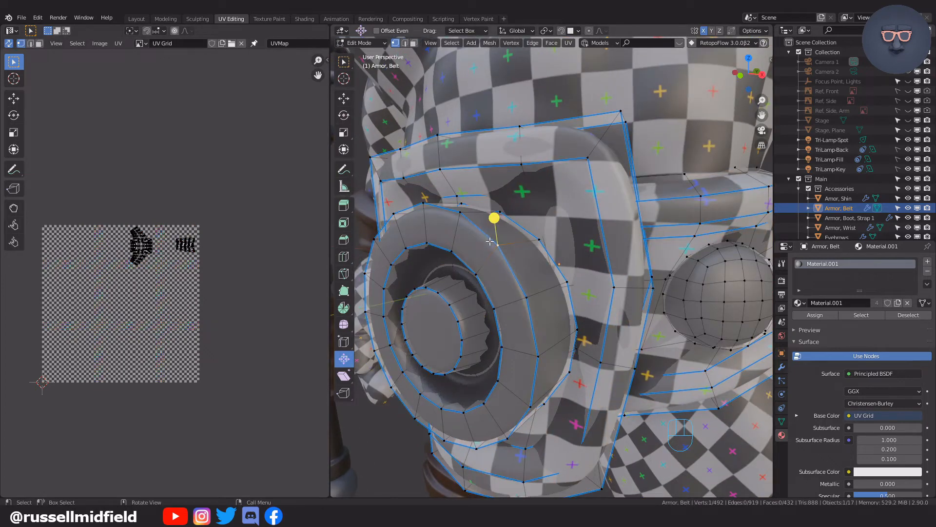
{"action": "middle_click_drag", "start_coordinate": [514, 250], "coordinate": [533, 252]}
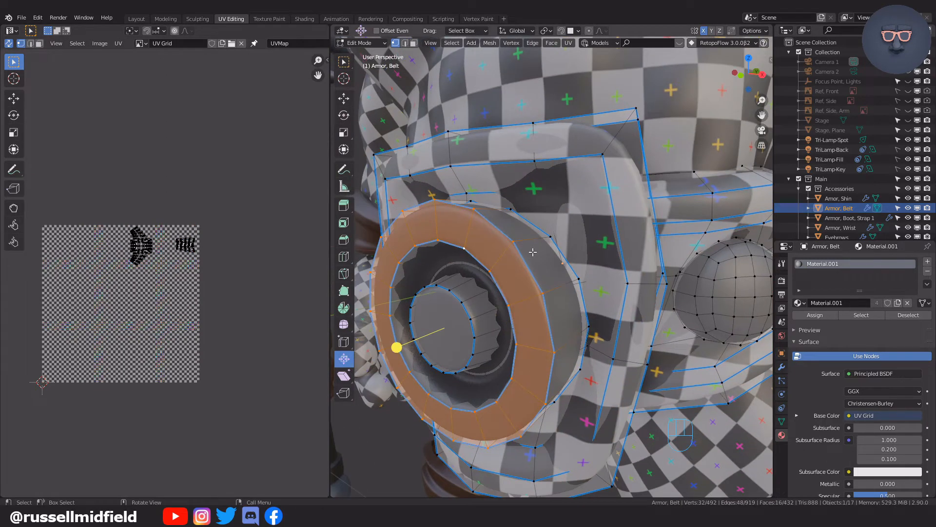
{"action": "left_click", "coordinate": [477, 261]}
{"action": "middle_click_drag", "start_coordinate": [692, 279], "coordinate": [526, 277], "text": "shift"}
{"action": "scroll", "coordinate": [533, 273], "scroll_direction": "up", "scroll_amount": 2}
{"action": "left_click", "coordinate": [505, 254], "text": "alt"}
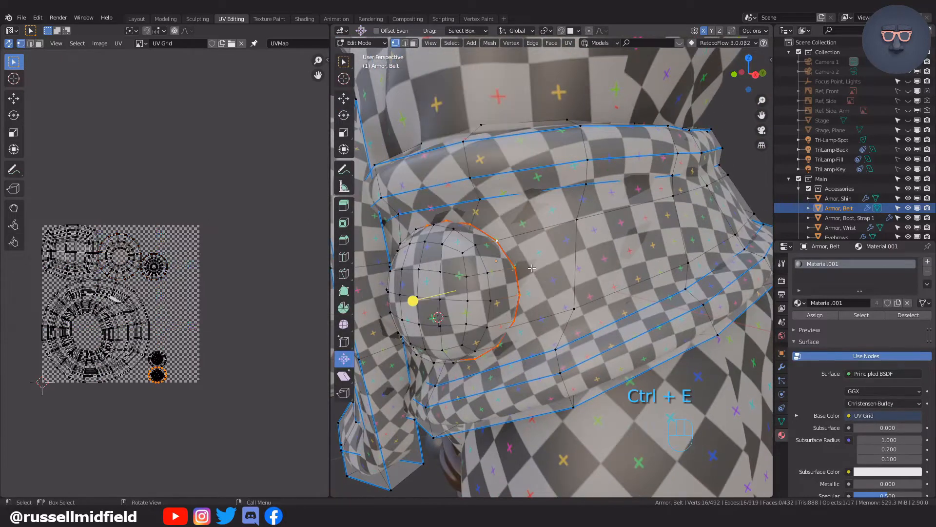
Step: Undo the last change on the belt and leave Edit Mode
{"action": "left_click", "coordinate": [488, 262]}
{"action": "middle_click_drag", "start_coordinate": [487, 262], "coordinate": [567, 262]}
{"action": "key", "text": "ctrl+z"}
{"action": "middle_click_drag", "start_coordinate": [568, 262], "coordinate": [626, 309], "text": "shift"}
{"action": "left_click", "coordinate": [497, 230]}
{"action": "key", "text": "Tab"}
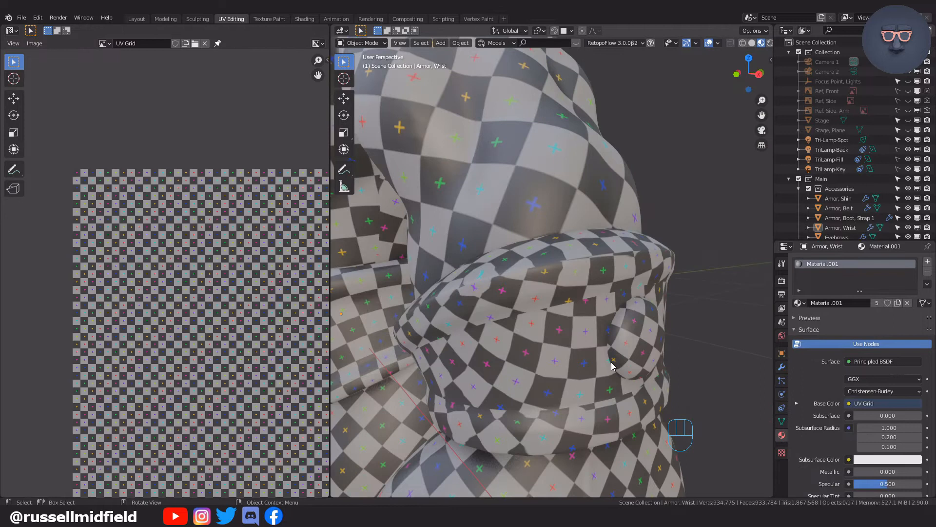
Step: Enter Edit Mode on the wrist armor, select the edge loop along its lower rim, and mark it as a seam
{"action": "key", "text": "Tab"}
{"action": "left_click", "coordinate": [536, 265]}
{"action": "left_click", "coordinate": [618, 443], "text": "alt"}
{"action": "middle_click_drag", "start_coordinate": [618, 439], "coordinate": [642, 429]}
{"action": "key", "text": "ctrl+e"}
{"action": "left_click", "coordinate": [620, 411]}
Step: Select another edge loop on the wrist armor, mark it as a seam, and undo the last change
{"action": "scroll", "coordinate": [157, 260], "scroll_direction": "down", "scroll_amount": 4}
{"action": "middle_click_drag", "start_coordinate": [156, 260], "coordinate": [151, 254]}
{"action": "middle_click_drag", "start_coordinate": [561, 285], "coordinate": [587, 322]}
{"action": "left_click", "coordinate": [586, 322], "text": "alt"}
{"action": "key", "text": "ctrl+e"}
{"action": "left_click", "coordinate": [610, 319]}
{"action": "middle_click_drag", "start_coordinate": [630, 349], "coordinate": [595, 337]}
{"action": "key", "text": "ctrl+z"}
Step: Select the whole wrist armor, then scale down and reposition its UV islands
{"action": "scroll", "coordinate": [254, 347], "scroll_direction": "up", "scroll_amount": 2}
{"action": "key", "text": "a"}
{"action": "key", "text": "s"}
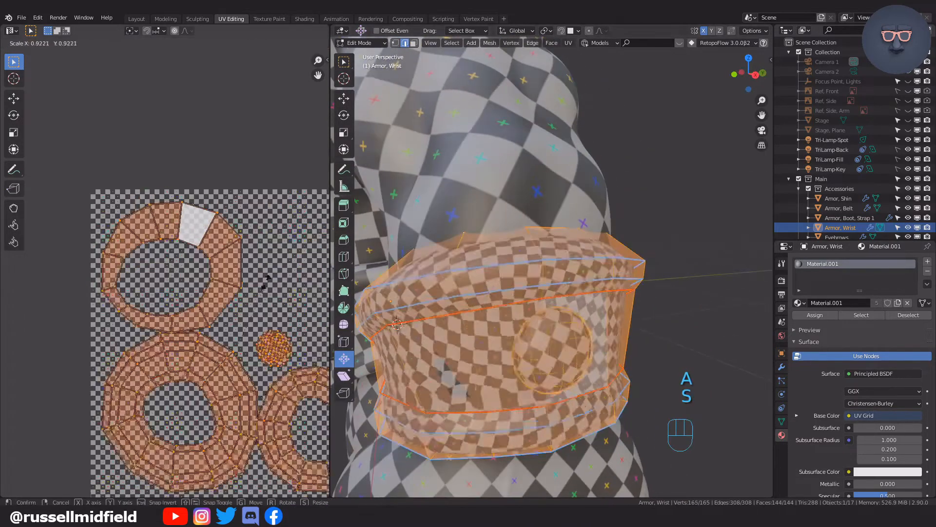
{"action": "left_click", "coordinate": [226, 327]}
{"action": "key", "text": "g"}
{"action": "left_click", "coordinate": [134, 229]}
{"action": "key", "text": "s"}
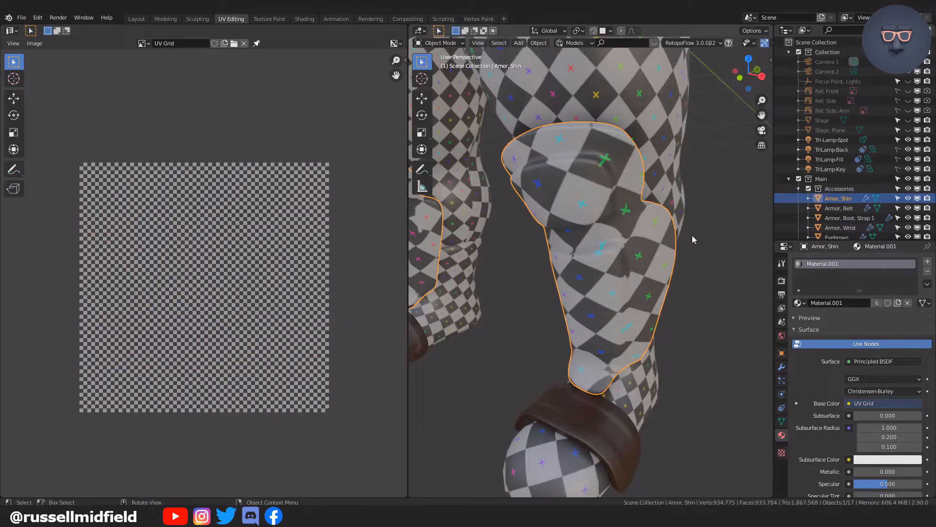
Step: Select the boot strap armor and replace its material with Material.001
{"action": "middle_click_drag", "start_coordinate": [692, 235], "coordinate": [688, 245]}
{"action": "scroll", "coordinate": [687, 246], "scroll_direction": "up", "scroll_amount": 2}
{"action": "middle_click_drag", "start_coordinate": [686, 371], "coordinate": [680, 195], "text": "shift"}
{"action": "left_click", "coordinate": [625, 312]}
{"action": "left_click", "coordinate": [906, 303]}
{"action": "left_click", "coordinate": [799, 303]}
{"action": "left_click", "coordinate": [823, 327]}
Step: Enter Edit Mode on the boot strap, select the edge loop along its outer rim, and mark it as a seam
{"action": "scroll", "coordinate": [656, 309], "scroll_direction": "up", "scroll_amount": 1}
{"action": "mouse_move", "coordinate": [614, 321]}
{"action": "middle_mouse_down", "text": "shift"}
{"action": "mouse_move", "coordinate": [613, 306]}
{"action": "mouse_move", "coordinate": [605, 309]}
{"action": "middle_mouse_up", "text": "shift"}
{"action": "scroll", "coordinate": [604, 309], "scroll_direction": "up", "scroll_amount": 2}
{"action": "key", "text": "Tab"}
{"action": "left_click", "coordinate": [591, 352]}
{"action": "middle_click_drag", "start_coordinate": [482, 292], "coordinate": [615, 311]}
{"action": "left_click", "coordinate": [617, 310], "text": "alt"}
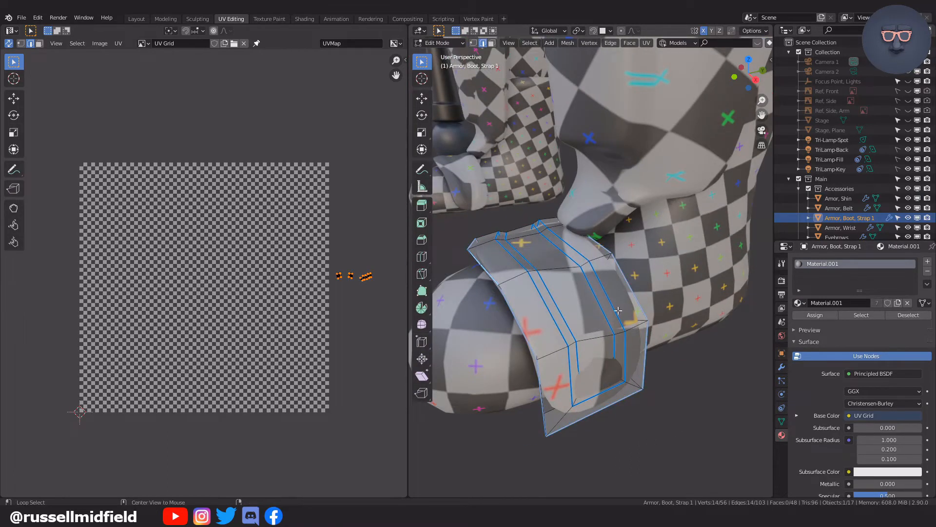
{"action": "key", "text": "ctrl+e"}
{"action": "left_click", "coordinate": [457, 418]}
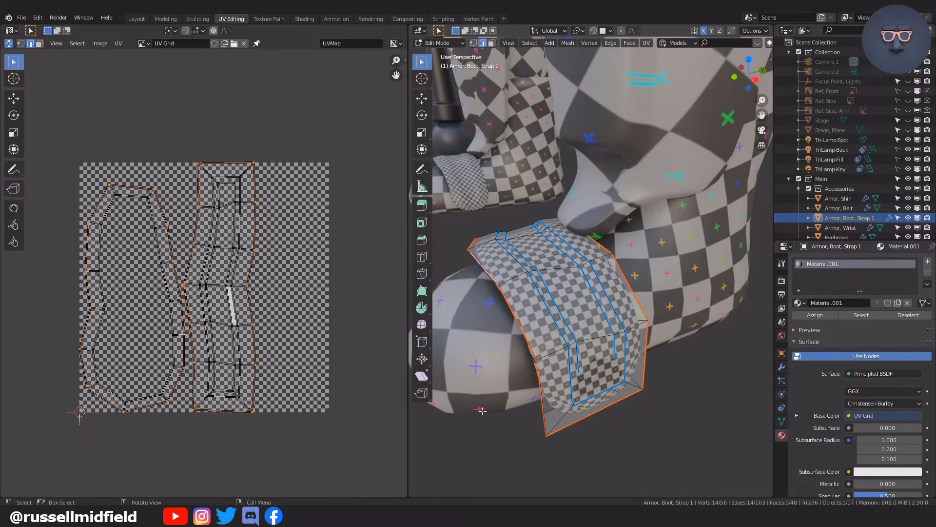
Step: Scale down all the boot strap's UV islands and move them toward the upper right of the UV grid
{"action": "key", "text": "a"}
{"action": "key", "text": "s"}
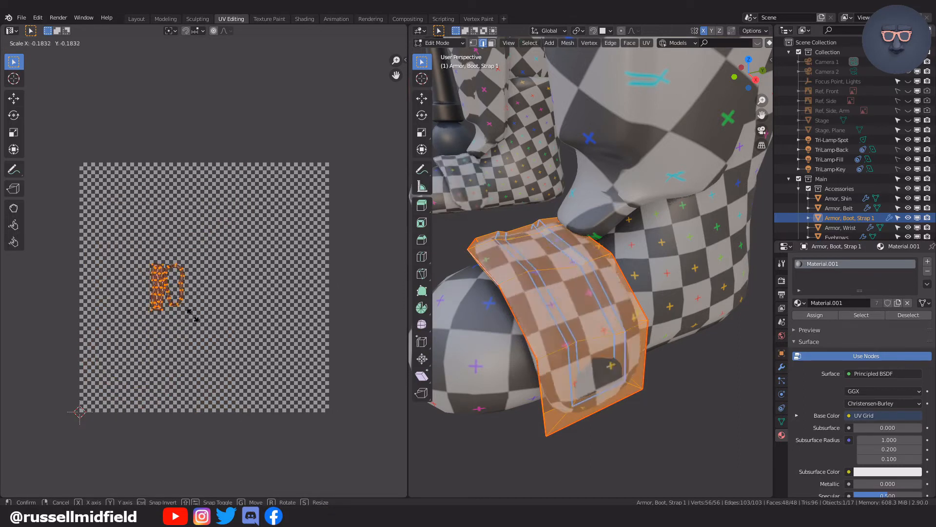
{"action": "left_click", "coordinate": [197, 314]}
{"action": "key", "text": "g"}
{"action": "left_click", "coordinate": [317, 215]}
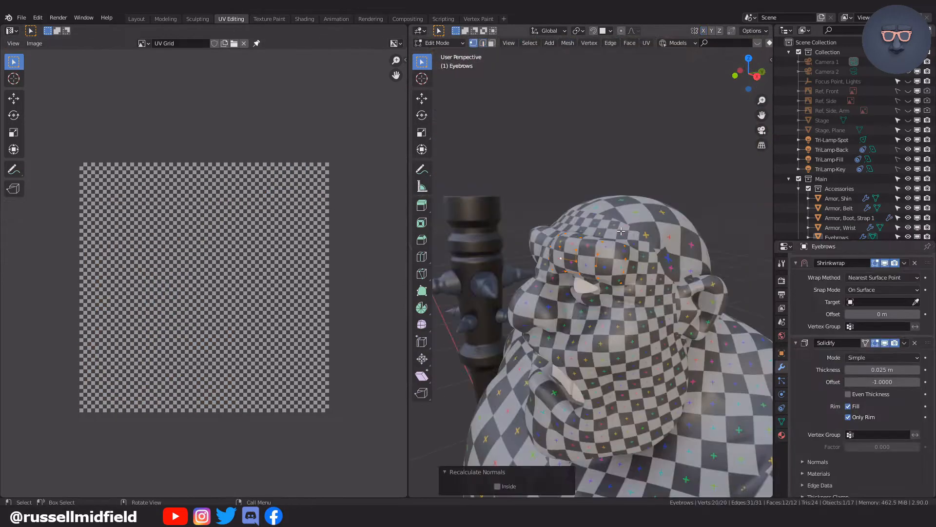
Step: Apply the eyebrows' Solidify modifier, clear the Shrinkwrap modifier, and isolate the eyebrows in local view
{"action": "left_click", "coordinate": [640, 113]}
{"action": "scroll", "coordinate": [907, 365], "scroll_direction": "up", "scroll_amount": 2}
{"action": "scroll", "coordinate": [907, 365], "scroll_direction": "down", "scroll_amount": 1}
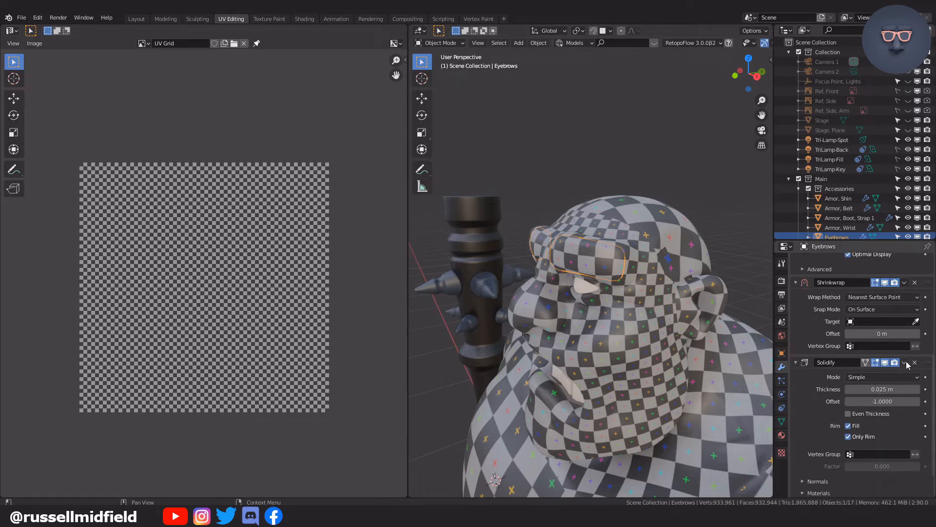
{"action": "key", "text": "KP_Divide"}
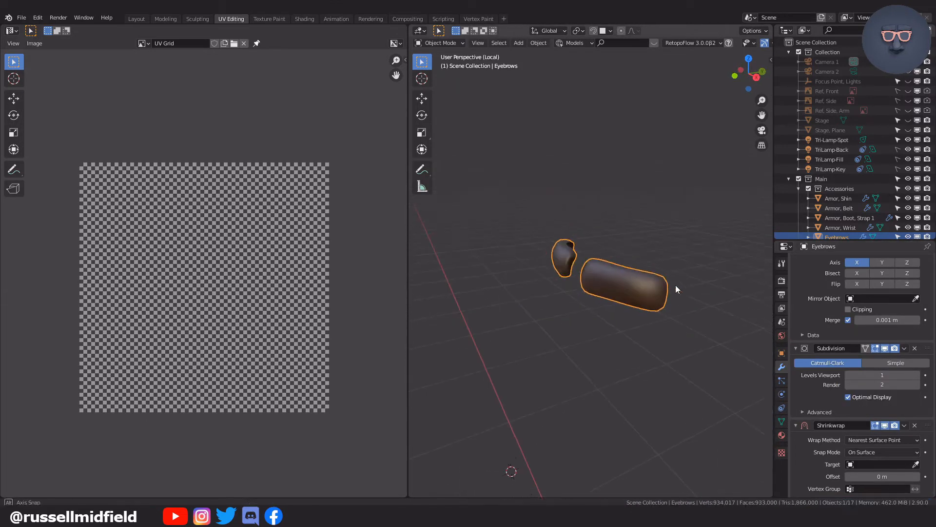
{"action": "scroll", "coordinate": [904, 419], "scroll_direction": "up", "scroll_amount": 3}
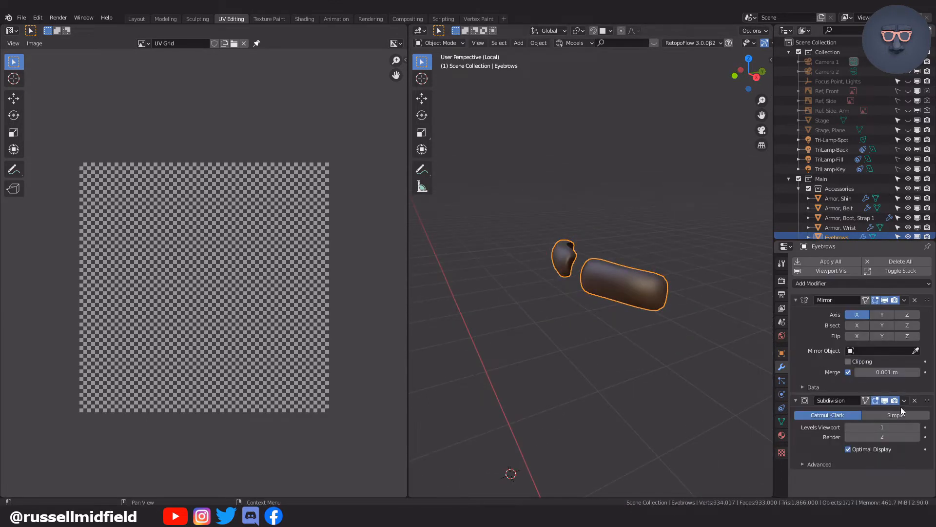
Step: Remove the eyebrows' existing material slots and assign Material.001
{"action": "left_click", "coordinate": [781, 435]}
{"action": "left_click", "coordinate": [927, 271]}
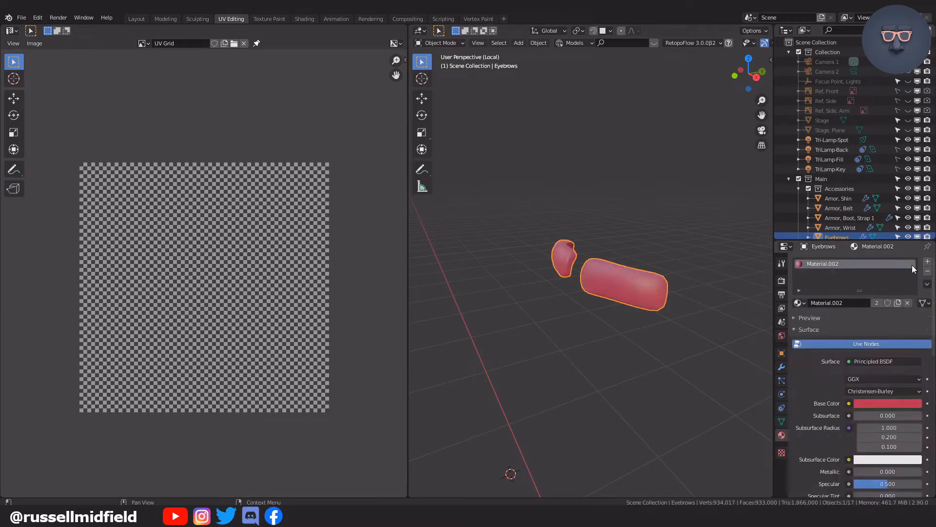
{"action": "left_click", "coordinate": [927, 272]}
{"action": "left_click", "coordinate": [798, 302]}
{"action": "left_click", "coordinate": [814, 326]}
Step: Enter Edit Mode on the eyebrows, unwrap the whole mesh, and scale its UV islands
{"action": "key", "text": "Tab"}
{"action": "left_click", "coordinate": [700, 338]}
{"action": "scroll", "coordinate": [672, 292], "scroll_direction": "up", "scroll_amount": 2}
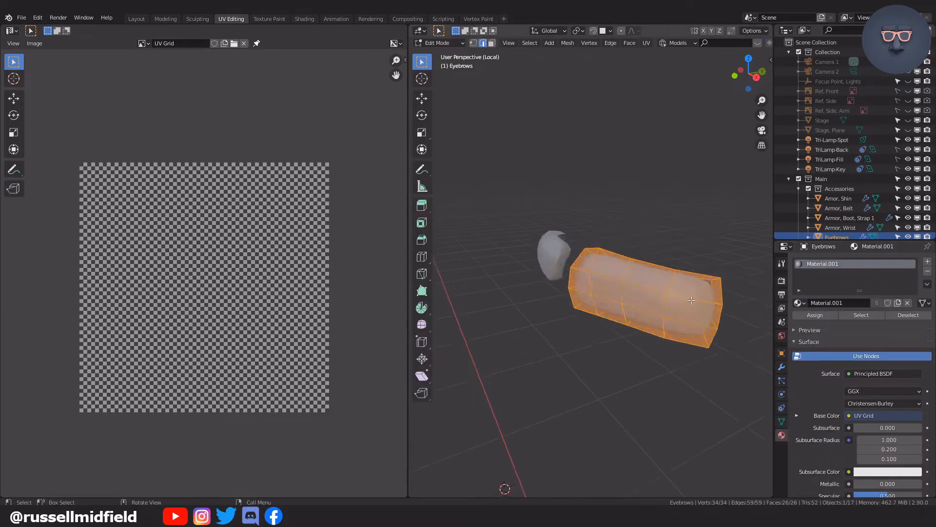
{"action": "middle_click_drag", "start_coordinate": [620, 263], "coordinate": [556, 266]}
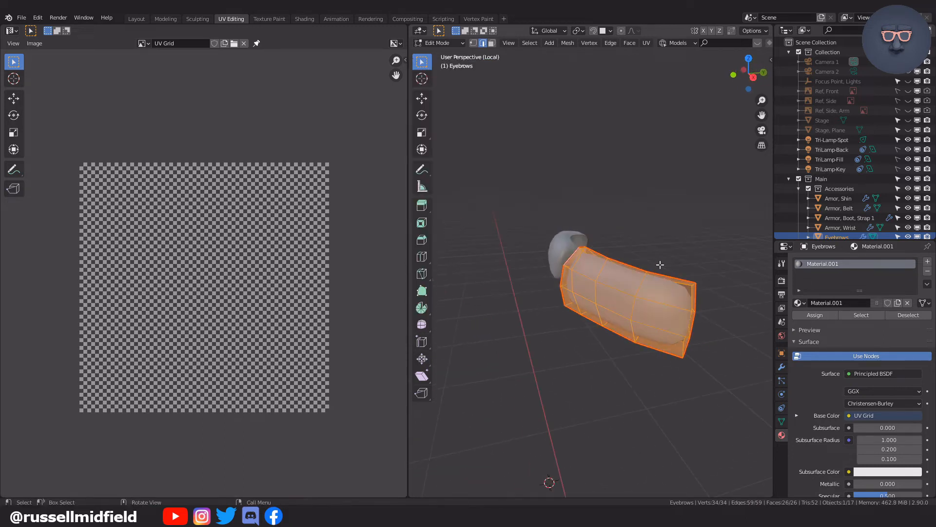
{"action": "key", "text": "u"}
{"action": "left_click", "coordinate": [631, 185]}
{"action": "key", "text": "s"}
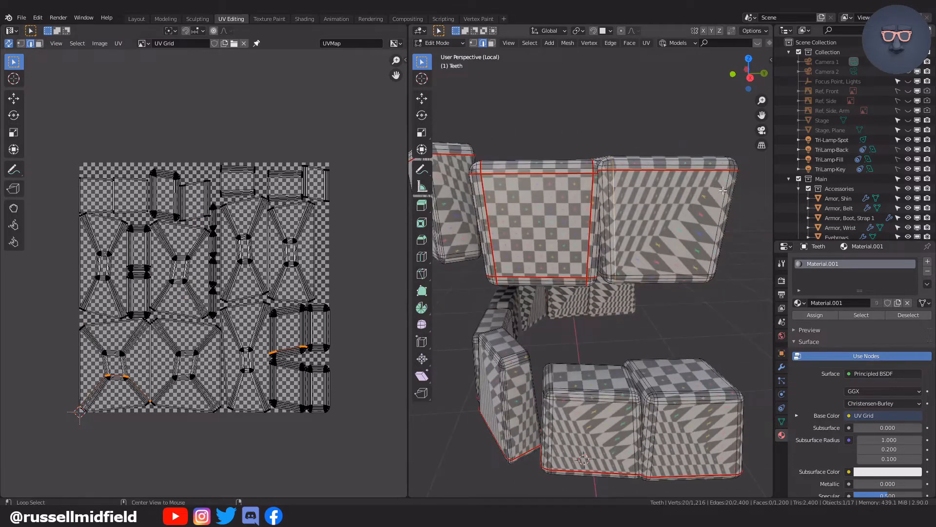
Step: Select the edge loops around the front faces of the remaining upper teeth and mark them as seams
{"action": "middle_click_drag", "start_coordinate": [621, 262], "coordinate": [687, 264]}
{"action": "right_click", "coordinate": [634, 267]}
{"action": "left_click", "coordinate": [634, 268]}
{"action": "left_click", "coordinate": [609, 234], "text": "alt"}
{"action": "middle_click_drag", "start_coordinate": [536, 217], "coordinate": [525, 244]}
{"action": "left_click", "coordinate": [526, 244], "text": "alt+shift"}
{"action": "key", "text": "ctrl+e"}
{"action": "left_click", "coordinate": [671, 322]}
Step: Select the edge loops around the front faces of the lower teeth and mark them as seams
{"action": "scroll", "coordinate": [648, 319], "scroll_direction": "down", "scroll_amount": 4}
{"action": "middle_click_drag", "start_coordinate": [648, 319], "coordinate": [576, 246]}
{"action": "scroll", "coordinate": [575, 244], "scroll_direction": "up", "scroll_amount": 4}
{"action": "left_click", "coordinate": [580, 238], "text": "alt"}
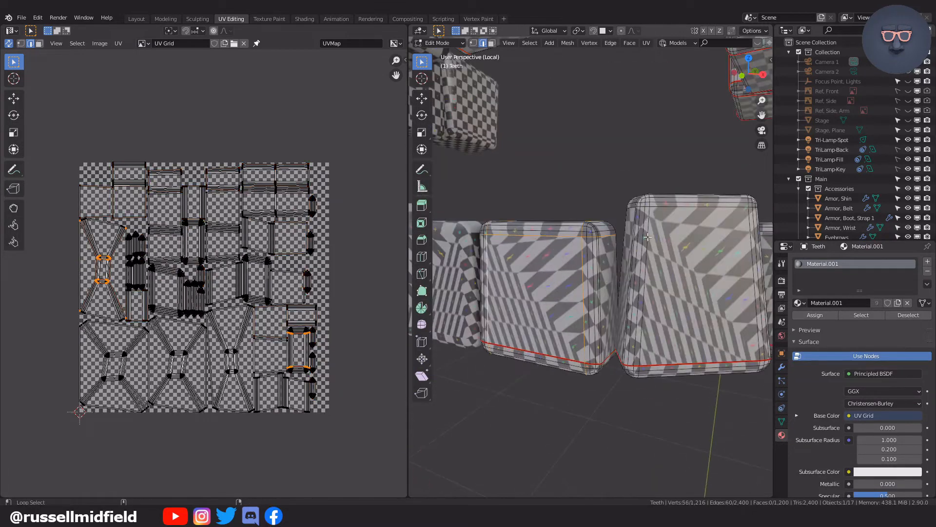
{"action": "left_click", "coordinate": [747, 231], "text": "alt+shift"}
{"action": "middle_click_drag", "start_coordinate": [748, 230], "coordinate": [607, 266]}
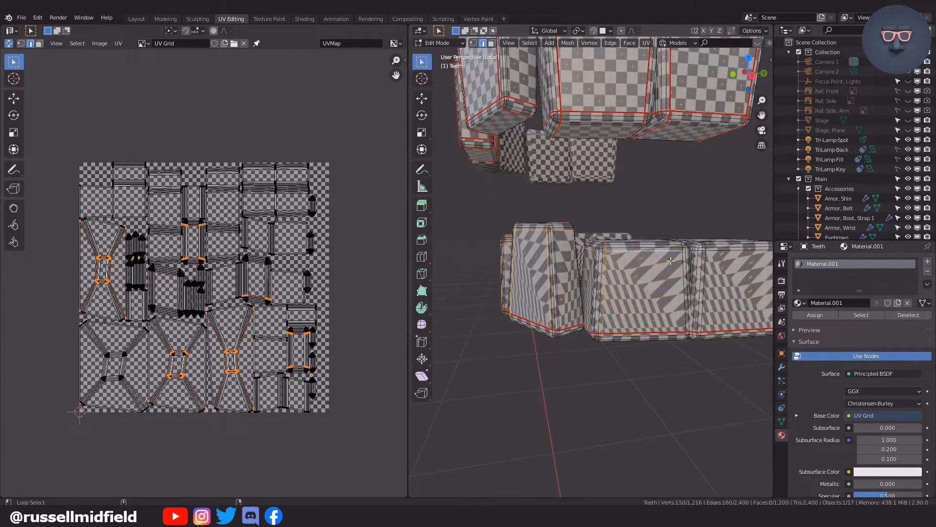
{"action": "left_click", "coordinate": [671, 260], "text": "alt+shift"}
{"action": "middle_click_drag", "start_coordinate": [671, 261], "coordinate": [644, 246]}
{"action": "left_click", "coordinate": [696, 232], "text": "alt+shift"}
{"action": "key", "text": "ctrl+e"}
{"action": "middle_click_drag", "start_coordinate": [697, 232], "coordinate": [707, 248]}
{"action": "left_click", "coordinate": [675, 267]}
Step: Select the whole teeth mesh, unwrap it, scale down its UV islands, and return to Object Mode
{"action": "scroll", "coordinate": [675, 264], "scroll_direction": "down", "scroll_amount": 3}
{"action": "key", "text": "Tab"}
{"action": "key", "text": "Tab"}
{"action": "key", "text": "1"}
{"action": "key", "text": "a"}
{"action": "key", "text": "s"}
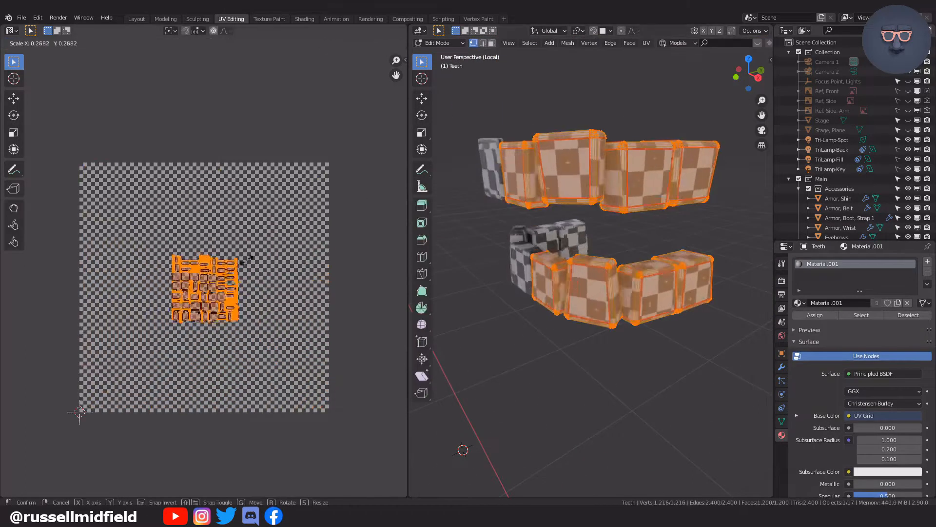
{"action": "left_click", "coordinate": [267, 283]}
{"action": "left_click", "coordinate": [609, 113]}
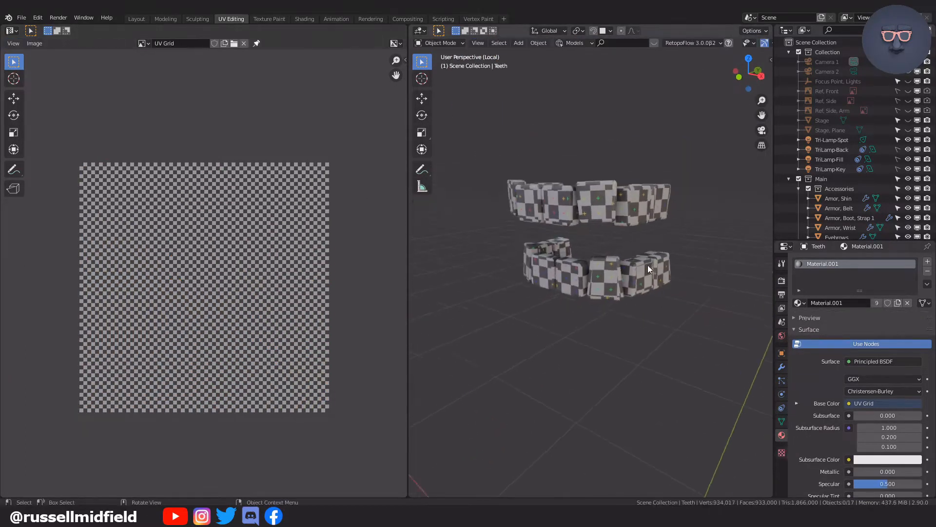
Step: Isolate the tongue in local view and assign Material.001 to it
{"action": "key", "text": "KP_Divide"}
{"action": "left_click", "coordinate": [572, 310]}
{"action": "key", "text": "KP_Divide"}
{"action": "left_click", "coordinate": [798, 302]}
{"action": "left_click", "coordinate": [824, 331]}
Step: Unwrap the tongue with a seam along its lengthwise edge loop, scale its UV islands, and leave local view
{"action": "left_click", "coordinate": [656, 308]}
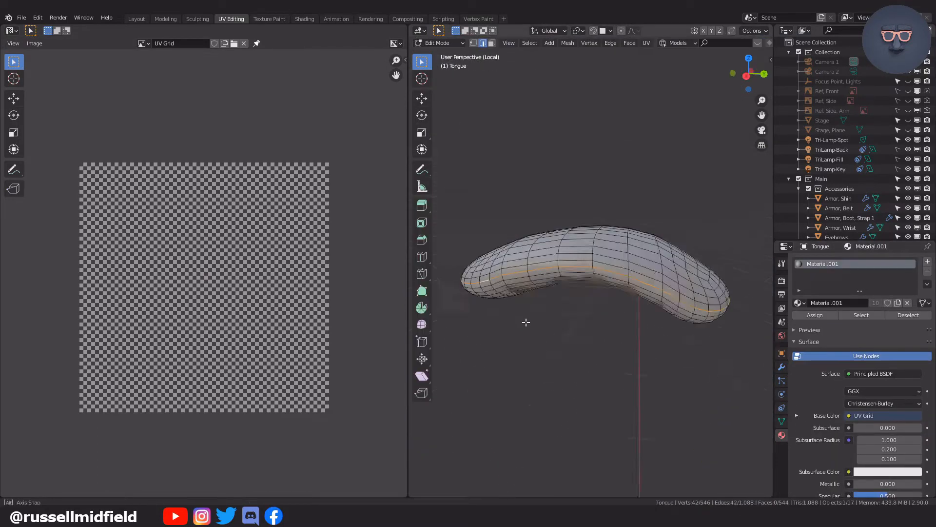
{"action": "key", "text": "u"}
{"action": "key", "text": "Escape"}
{"action": "key", "text": "a"}
{"action": "key", "text": "u"}
{"action": "left_click", "coordinate": [561, 191]}
{"action": "key", "text": "s"}
{"action": "key", "text": "ctrl+Tab"}
{"action": "left_click", "coordinate": [508, 232]}
{"action": "key", "text": "KP_Divide"}
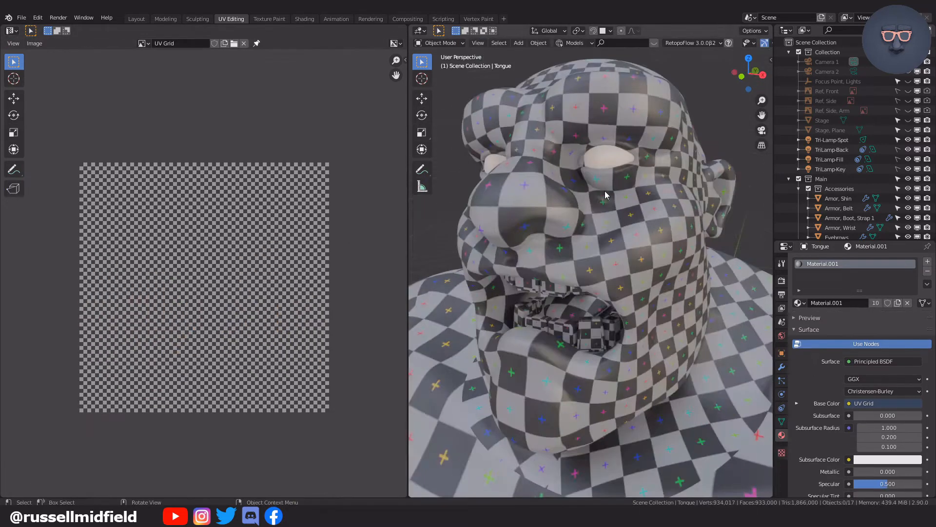
Step: Select the corneas covering the eyeballs, isolate them, and hide them
{"action": "scroll", "coordinate": [633, 318], "scroll_direction": "down", "scroll_amount": 3}
{"action": "scroll", "coordinate": [574, 229], "scroll_direction": "up", "scroll_amount": 4}
{"action": "left_click", "coordinate": [547, 299]}
{"action": "scroll", "coordinate": [575, 288], "scroll_direction": "up", "scroll_amount": 3}
{"action": "scroll", "coordinate": [832, 211], "scroll_direction": "down", "scroll_amount": 4}
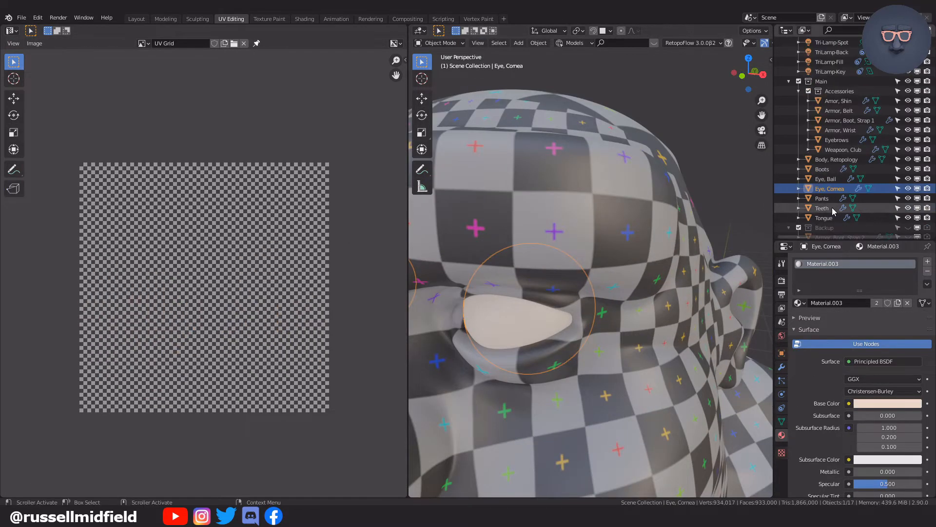
{"action": "key", "text": "KP_Divide"}
{"action": "key", "text": "ctrl+Tab"}
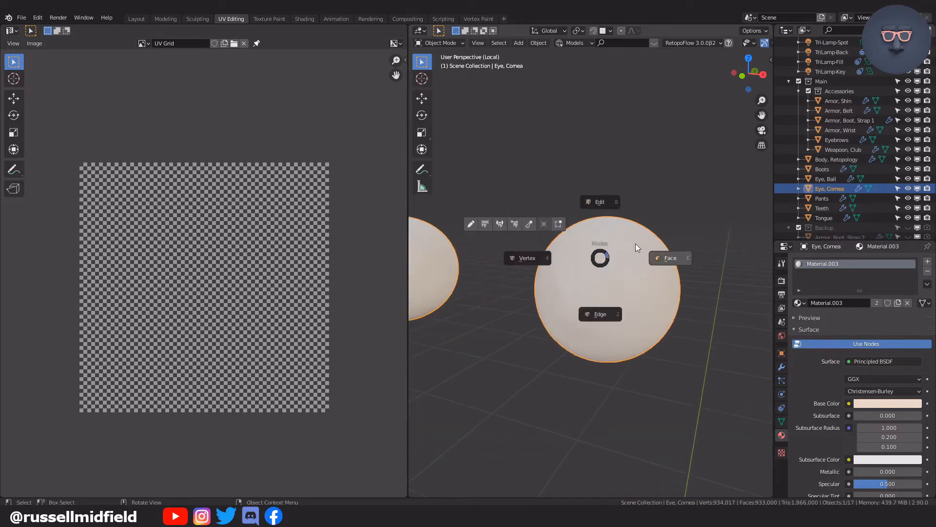
{"action": "left_click", "coordinate": [552, 249]}
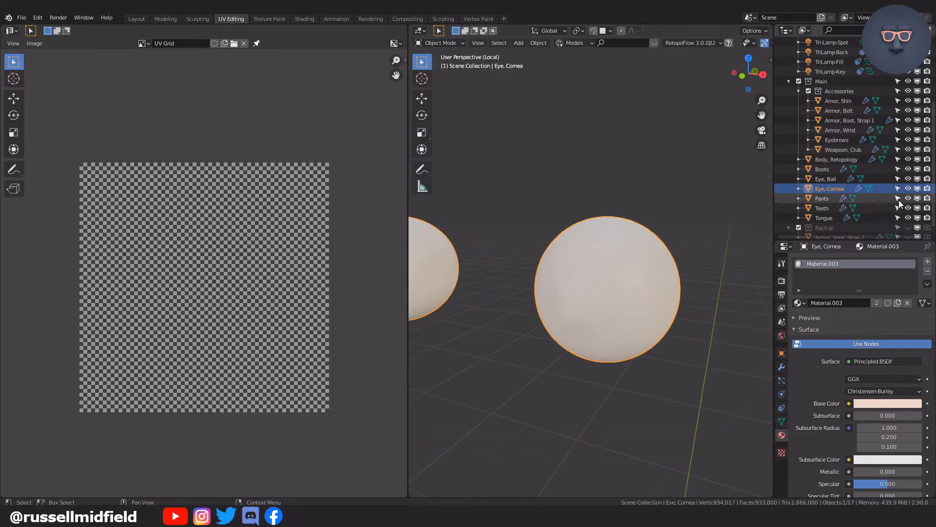
{"action": "left_click", "coordinate": [907, 188]}
Step: Return to the full model, select the eyeballs, and isolate them in local view
{"action": "key", "text": "KP_Divide"}
{"action": "left_click", "coordinate": [582, 286]}
{"action": "scroll", "coordinate": [582, 286], "scroll_direction": "up", "scroll_amount": 1}
{"action": "key", "text": "KP_Divide"}
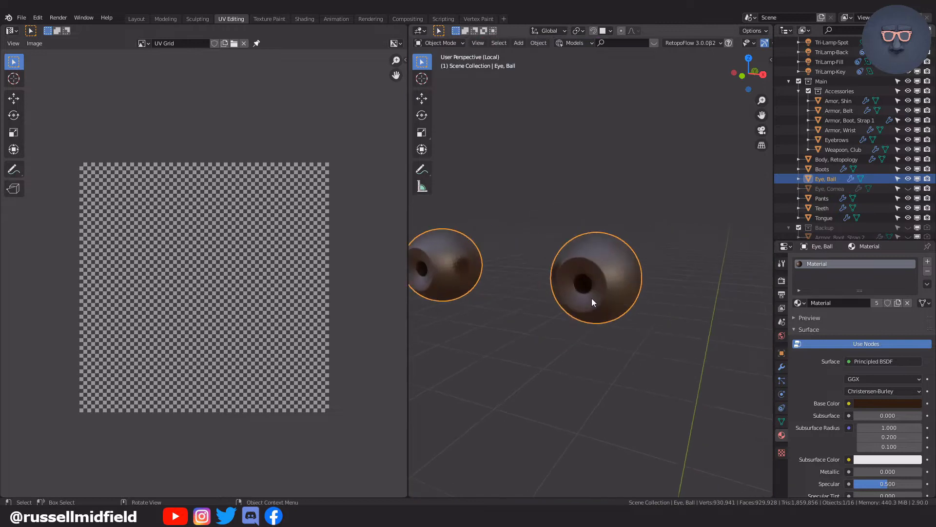
{"action": "scroll", "coordinate": [591, 298], "scroll_direction": "up", "scroll_amount": 4}
{"action": "middle_click_drag", "start_coordinate": [592, 298], "coordinate": [588, 288]}
Step: Remove the eyeballs' existing material slot and assign Material.001
{"action": "key", "text": "Tab"}
{"action": "key", "text": "Escape"}
{"action": "left_click", "coordinate": [928, 272]}
{"action": "left_click", "coordinate": [801, 303]}
{"action": "left_click", "coordinate": [822, 337]}
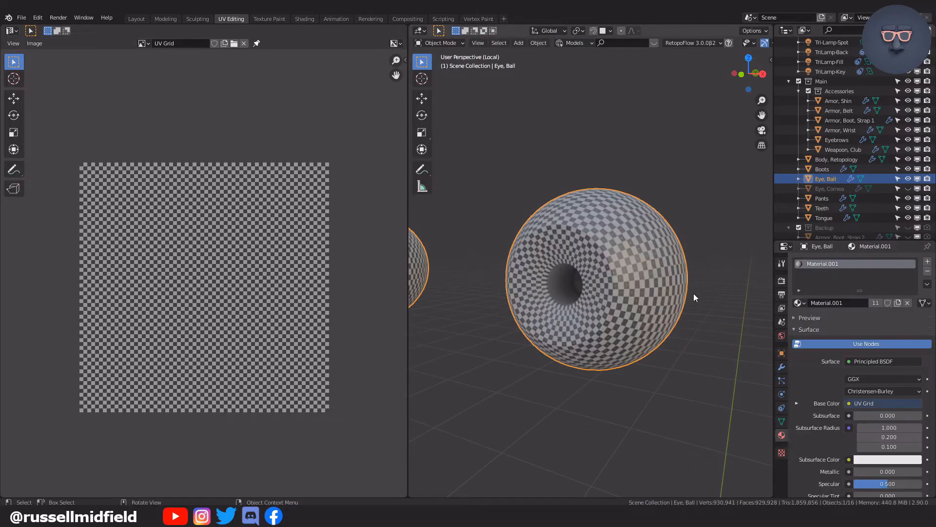
Step: Mark seams on the eyeball's iris border, pupil rim and middle edge loops, and unwrap the mesh
{"action": "left_click", "coordinate": [552, 298], "text": "alt+shift"}
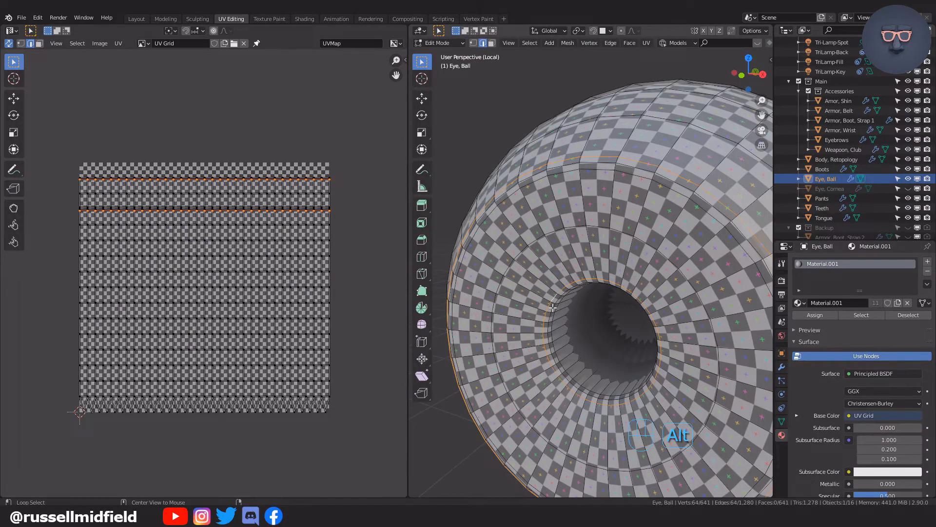
{"action": "scroll", "coordinate": [552, 307], "scroll_direction": "down", "scroll_amount": 5}
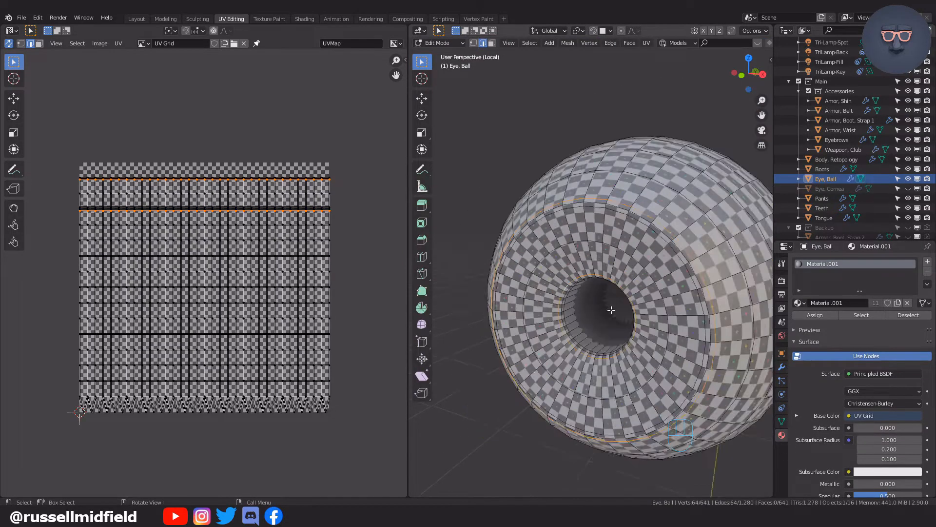
{"action": "key", "text": "ctrl+e"}
{"action": "left_click", "coordinate": [610, 316]}
{"action": "middle_click_drag", "start_coordinate": [610, 316], "coordinate": [630, 317]}
{"action": "middle_click_drag", "start_coordinate": [575, 262], "coordinate": [694, 266]}
{"action": "key", "text": "ctrl+e"}
{"action": "left_click", "coordinate": [593, 263]}
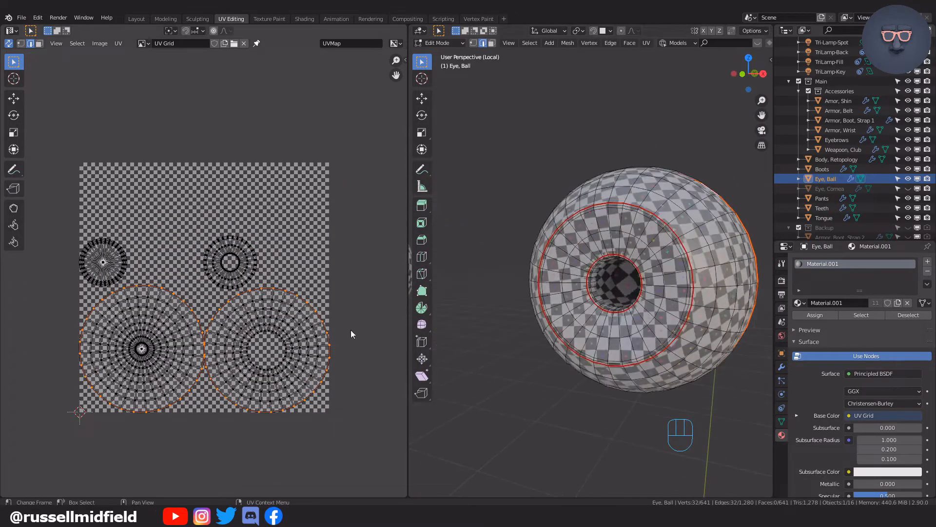
Step: Select all of the eyeball's UV islands, scale them down, and return to Object Mode
{"action": "key", "text": "a"}
{"action": "key", "text": "s"}
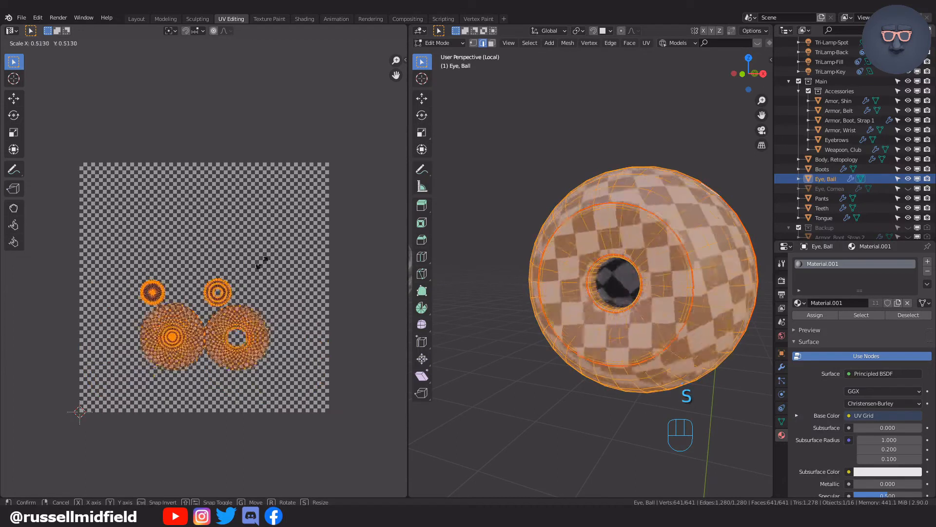
{"action": "left_click", "coordinate": [261, 274]}
{"action": "key", "text": "s"}
{"action": "left_click", "coordinate": [244, 283]}
{"action": "key", "text": "Tab"}
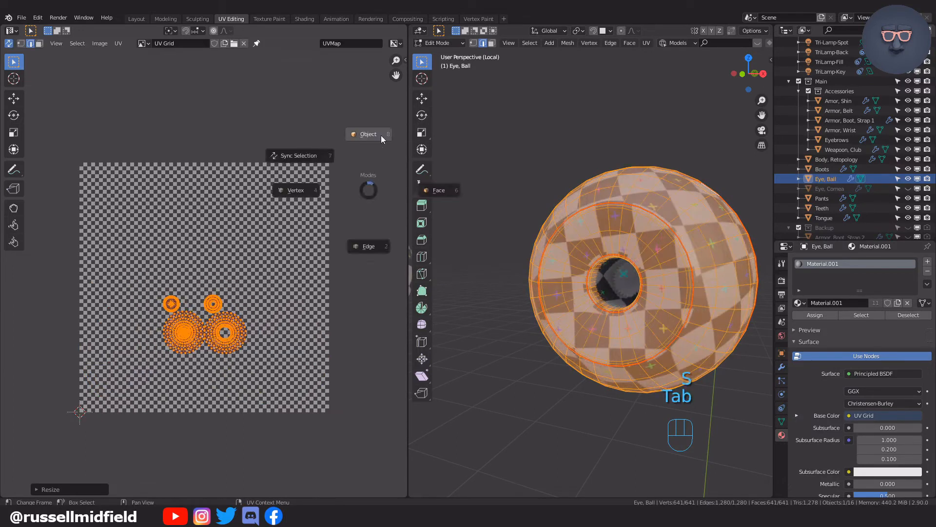
{"action": "key", "text": "Tab"}
Step: Leave local view, select all visible character and club objects, and enter vertex Edit Mode with everything selected
{"action": "scroll", "coordinate": [539, 293], "scroll_direction": "down", "scroll_amount": 4}
{"action": "key", "text": "KP_Divide"}
{"action": "scroll", "coordinate": [585, 344], "scroll_direction": "down", "scroll_amount": 5}
{"action": "middle_click_drag", "start_coordinate": [312, 195], "coordinate": [249, 267], "text": "shift"}
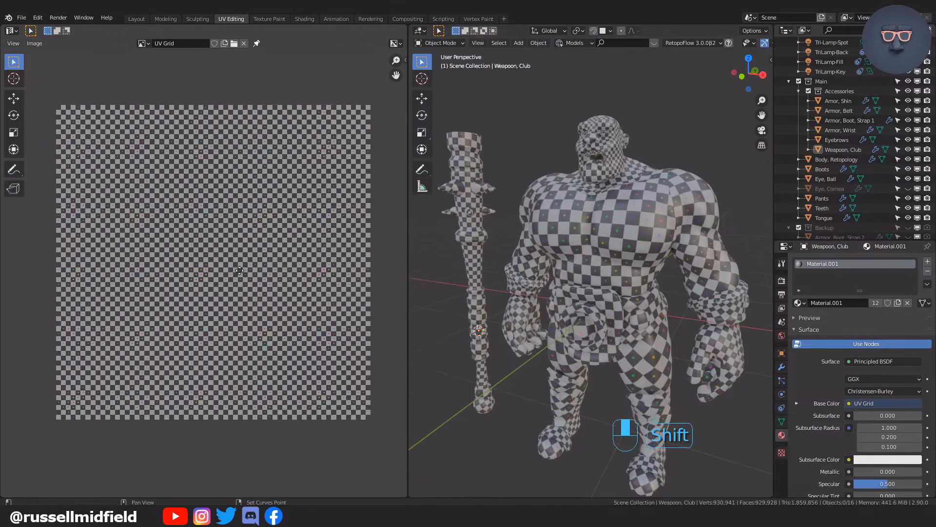
{"action": "left_click_drag", "start_coordinate": [408, 252], "coordinate": [373, 253]}
{"action": "scroll", "coordinate": [561, 234], "scroll_direction": "down", "scroll_amount": 1}
{"action": "middle_click_drag", "start_coordinate": [578, 215], "coordinate": [595, 202], "text": "shift"}
{"action": "left_click_drag", "start_coordinate": [440, 123], "coordinate": [724, 444]}
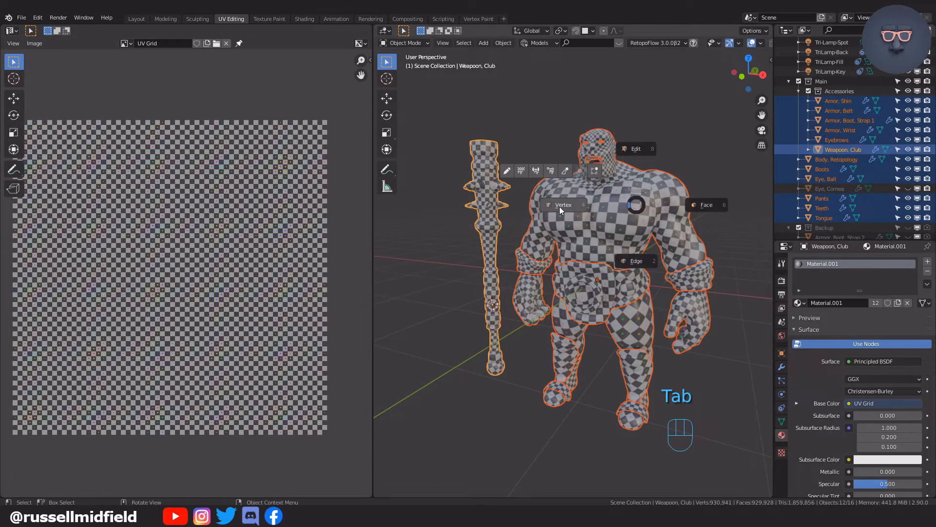
{"action": "left_click", "coordinate": [560, 206]}
{"action": "key", "text": "a"}
Step: Average the scale of all UV islands and pack them into the UV square
{"action": "left_click", "coordinate": [119, 43]}
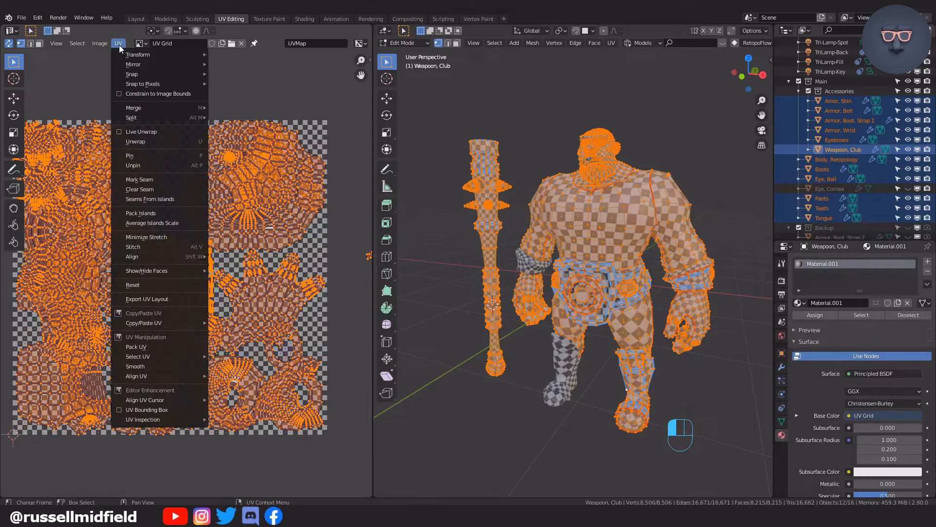
{"action": "left_click", "coordinate": [192, 218]}
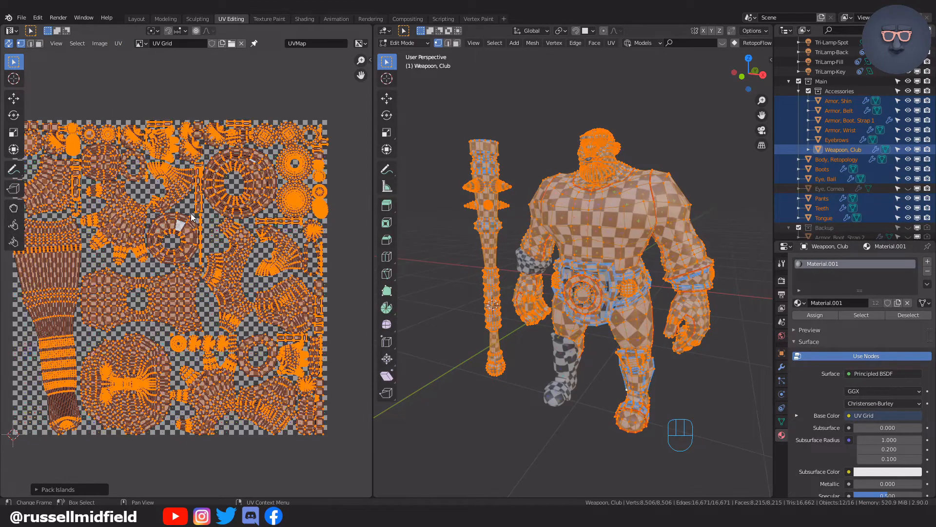
{"action": "left_click", "coordinate": [119, 44]}
{"action": "left_click", "coordinate": [179, 215]}
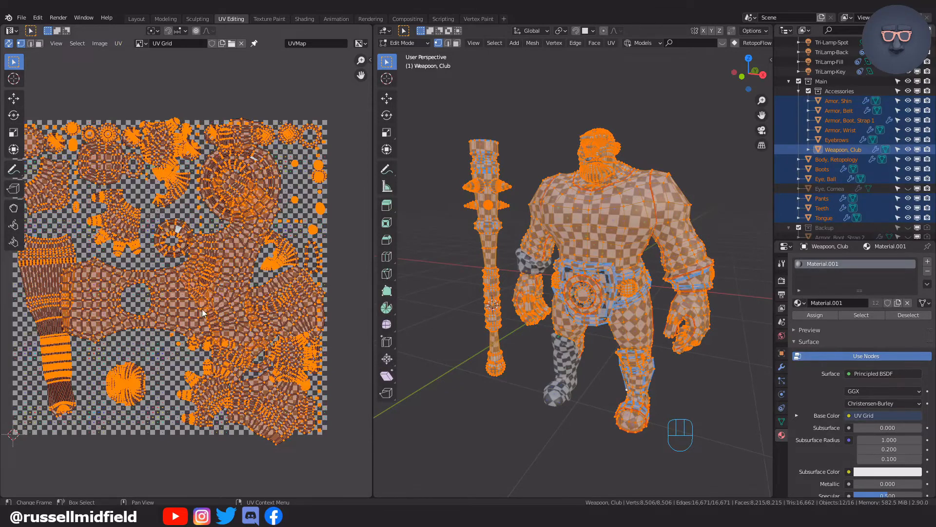
{"action": "scroll", "coordinate": [205, 313], "scroll_direction": "up", "scroll_amount": 4}
{"action": "scroll", "coordinate": [242, 329], "scroll_direction": "down", "scroll_amount": 4}
{"action": "left_click", "coordinate": [118, 44]}
{"action": "left_click", "coordinate": [151, 217]}
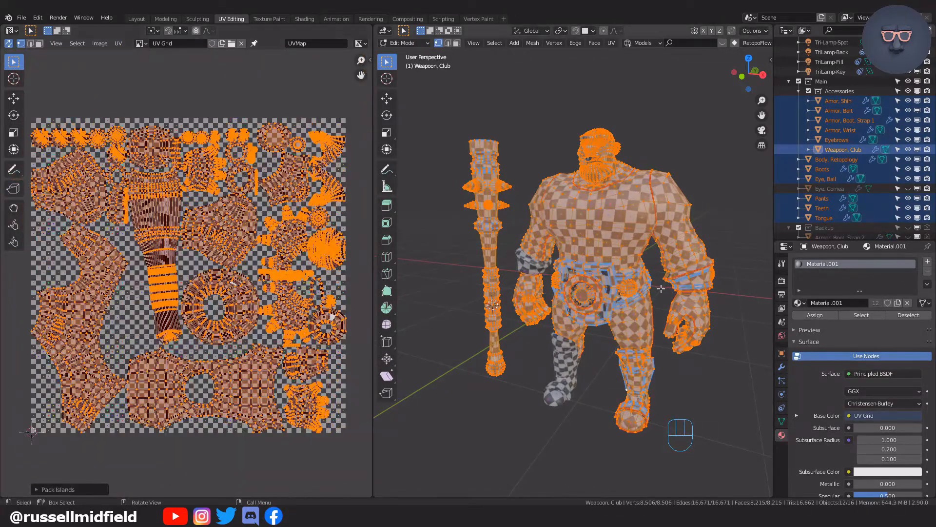
Step: Return to Object Mode and examine the checker pattern on the character's head and upper body
{"action": "middle_click_drag", "start_coordinate": [664, 275], "coordinate": [648, 274]}
{"action": "scroll", "coordinate": [648, 244], "scroll_direction": "up", "scroll_amount": 3}
{"action": "scroll", "coordinate": [646, 195], "scroll_direction": "down", "scroll_amount": 2}
{"action": "middle_click_drag", "start_coordinate": [639, 100], "coordinate": [654, 132]}
{"action": "key", "text": "Tab"}
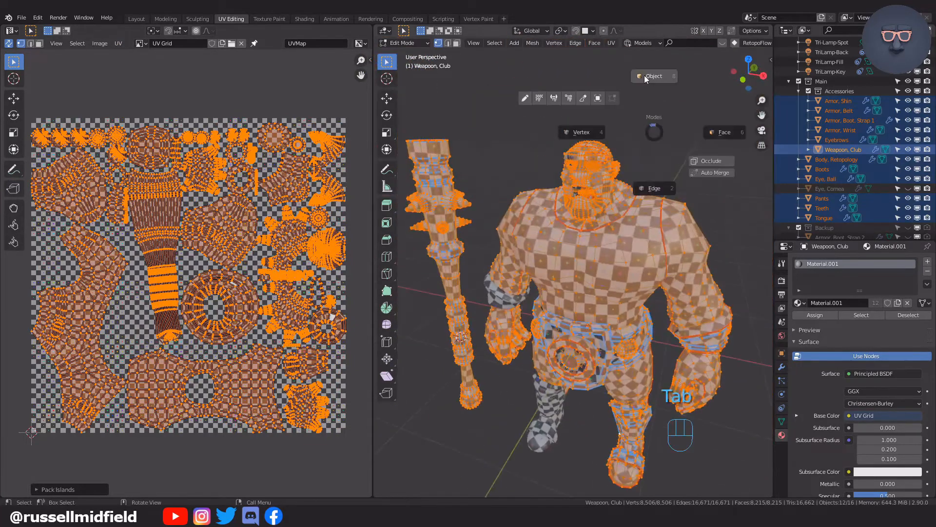
{"action": "left_click", "coordinate": [644, 76]}
{"action": "middle_click_drag", "start_coordinate": [675, 205], "coordinate": [653, 155]}
{"action": "scroll", "coordinate": [634, 155], "scroll_direction": "up", "scroll_amount": 6}
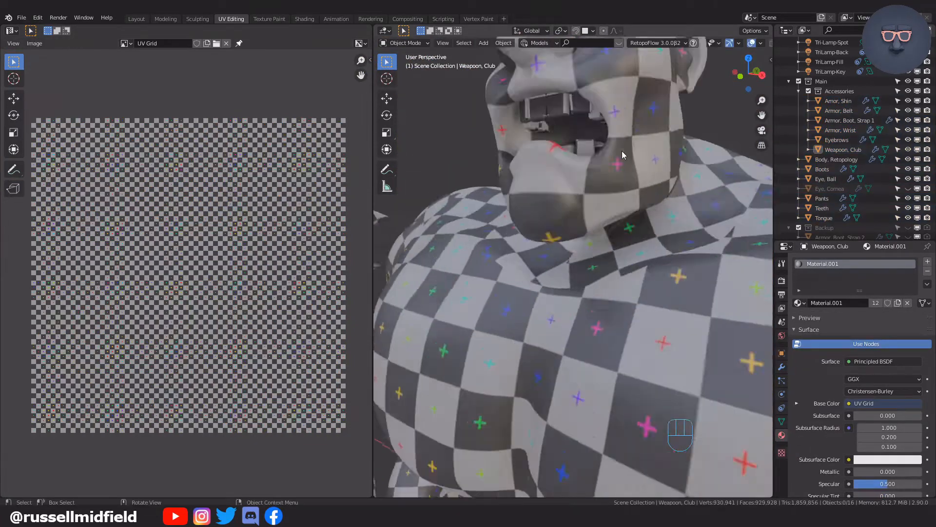
{"action": "scroll", "coordinate": [623, 166], "scroll_direction": "down", "scroll_amount": 5}
{"action": "scroll", "coordinate": [625, 193], "scroll_direction": "down", "scroll_amount": 5}
Step: View the body mesh's UV islands in Edit Mode and return to Object Mode
{"action": "key", "text": "Tab"}
{"action": "left_click", "coordinate": [562, 195]}
{"action": "key", "text": "Tab"}
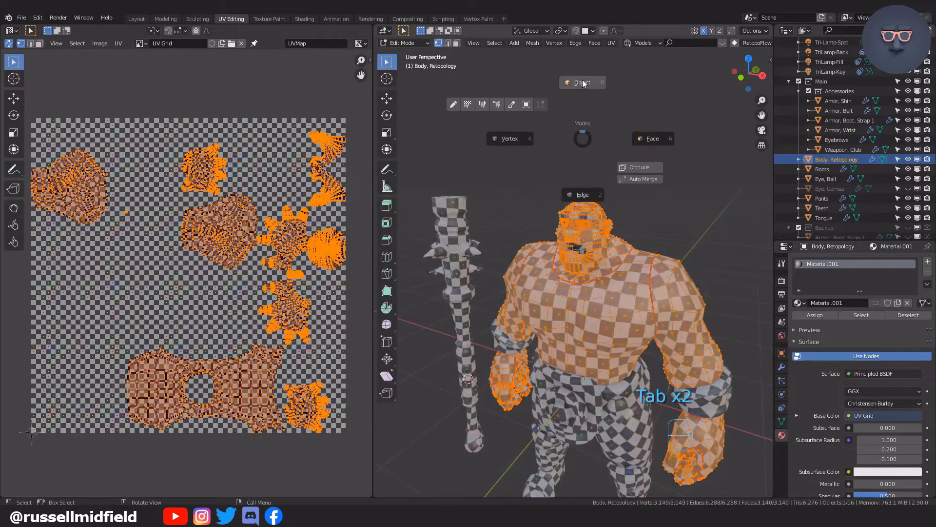
{"action": "left_click", "coordinate": [583, 81]}
Step: Select all character and club objects together and enter Edit Mode with their whole geometry selected
{"action": "scroll", "coordinate": [584, 222], "scroll_direction": "down", "scroll_amount": 1}
{"action": "middle_click_drag", "start_coordinate": [585, 244], "coordinate": [592, 180], "text": "shift"}
{"action": "left_click_drag", "start_coordinate": [436, 130], "coordinate": [658, 410]}
{"action": "key", "text": "Tab"}
{"action": "key", "text": "a"}
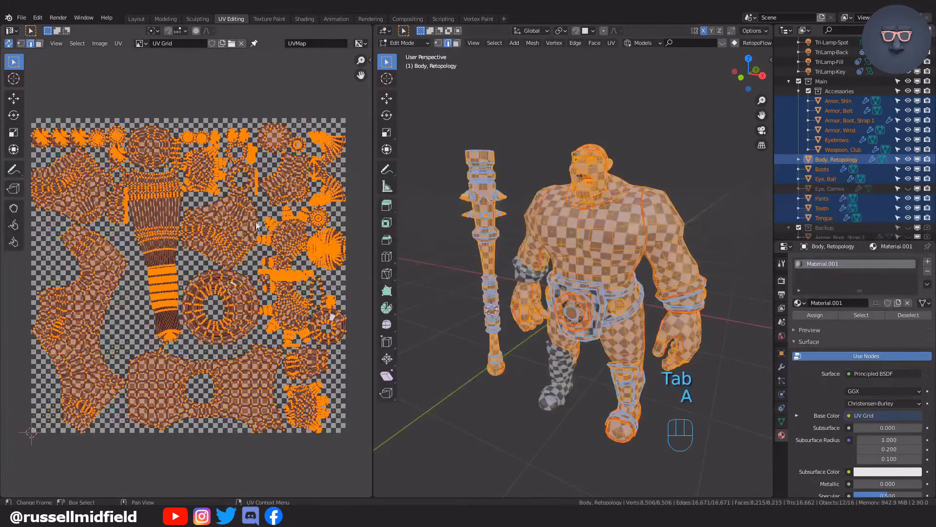
Step: Deselect everything, select the face by its seam boundary, and move its UV island outside the UV square
{"action": "key", "text": "alt+a"}
{"action": "key", "text": "l"}
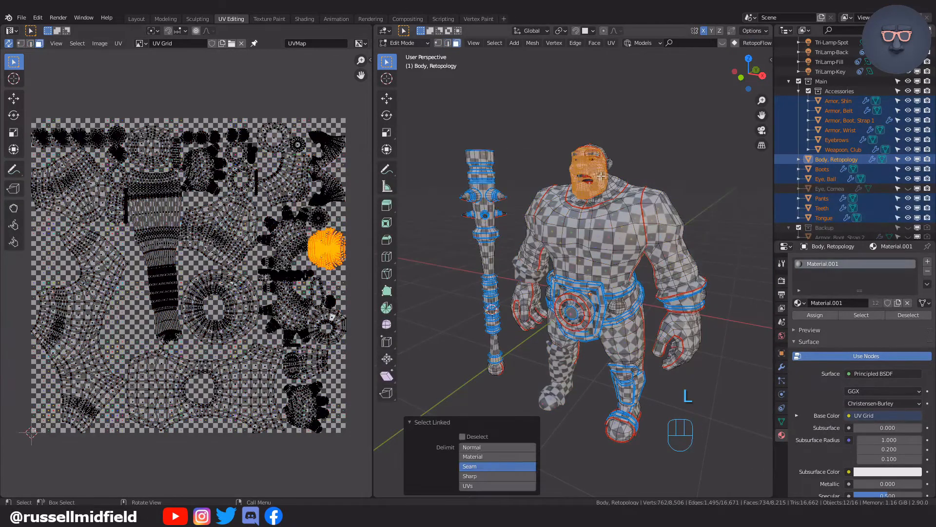
{"action": "left_click", "coordinate": [300, 243]}
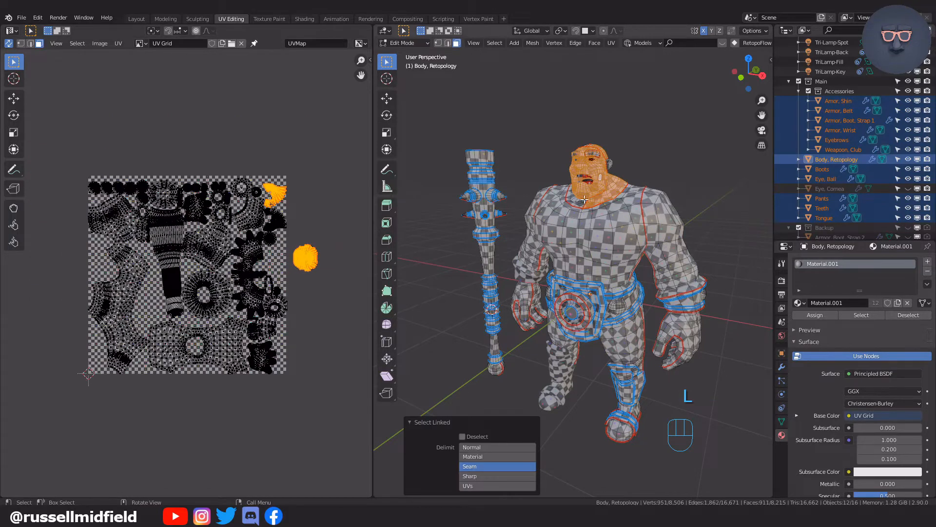
Step: Select the neck and back-of-head islands and move them outside the UV square, above the face island
{"action": "left_click", "coordinate": [299, 215]}
{"action": "key", "text": "l"}
{"action": "key", "text": "l"}
{"action": "key", "text": "l"}
{"action": "key", "text": "g"}
{"action": "left_click", "coordinate": [329, 224]}
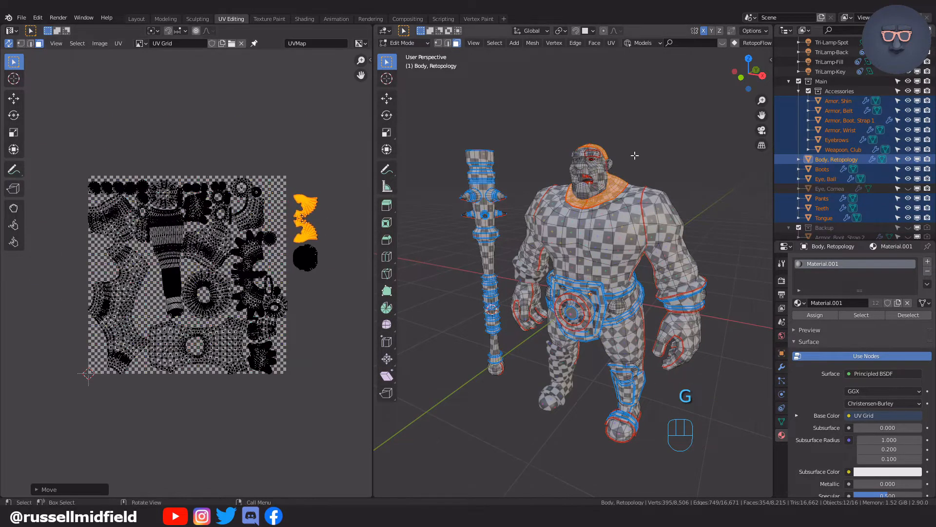
Step: Select the ears up to their seams and move their UV islands outside the square, below the face island
{"action": "left_click", "coordinate": [634, 154]}
{"action": "key", "text": "l"}
{"action": "middle_click_drag", "start_coordinate": [598, 185], "coordinate": [649, 200]}
{"action": "scroll", "coordinate": [649, 200], "scroll_direction": "up", "scroll_amount": 5}
{"action": "middle_click_drag", "start_coordinate": [674, 134], "coordinate": [567, 329], "text": "shift"}
{"action": "key", "text": "l"}
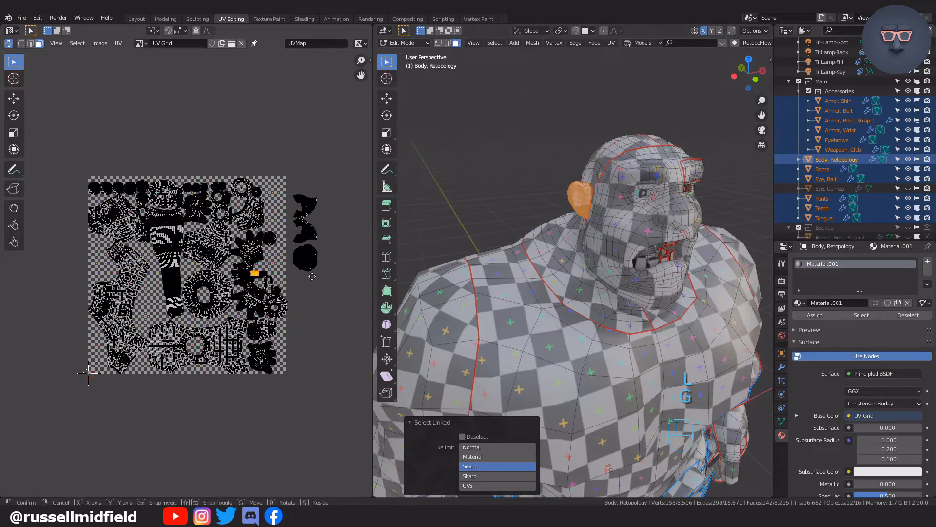
{"action": "key", "text": "g"}
{"action": "left_click", "coordinate": [364, 286]}
Step: Select the torso up to its seams and move its UV island outside the UV square, below the ear islands
{"action": "middle_click_drag", "start_coordinate": [673, 205], "coordinate": [620, 258]}
{"action": "middle_click_drag", "start_coordinate": [619, 258], "coordinate": [551, 298], "text": "shift"}
{"action": "left_click", "coordinate": [547, 290]}
{"action": "key", "text": "l"}
{"action": "left_click", "coordinate": [538, 259]}
{"action": "middle_click_drag", "start_coordinate": [538, 258], "coordinate": [565, 205]}
{"action": "scroll", "coordinate": [585, 263], "scroll_direction": "down", "scroll_amount": 2}
{"action": "key", "text": "l"}
{"action": "key", "text": "g"}
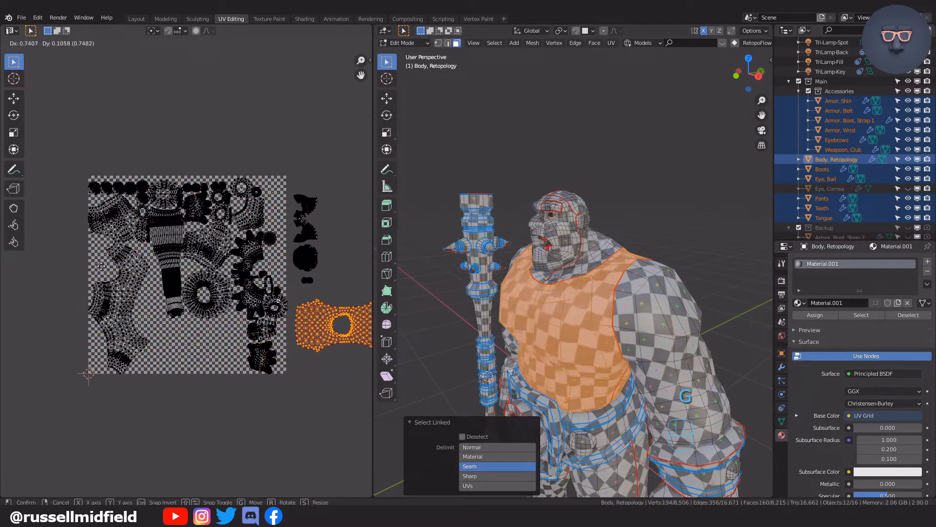
{"action": "left_click", "coordinate": [110, 287]}
{"action": "middle_click_drag", "start_coordinate": [461, 297], "coordinate": [443, 257], "text": "shift"}
{"action": "middle_click_drag", "start_coordinate": [319, 192], "coordinate": [308, 197]}
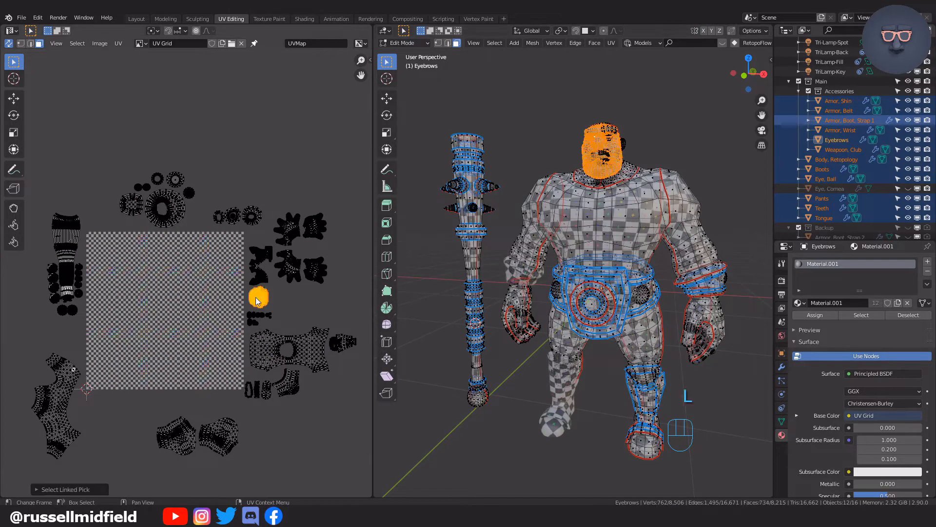
Step: Enlarge the face's UV island and place it in the upper-right corner of the UV square
{"action": "left_click", "coordinate": [260, 246]}
{"action": "middle_click_drag", "start_coordinate": [488, 230], "coordinate": [469, 248]}
{"action": "scroll", "coordinate": [468, 248], "scroll_direction": "up", "scroll_amount": 6}
{"action": "middle_click_drag", "start_coordinate": [468, 248], "coordinate": [439, 385], "text": "shift"}
{"action": "key", "text": "s"}
{"action": "left_click", "coordinate": [302, 248]}
{"action": "key", "text": "g"}
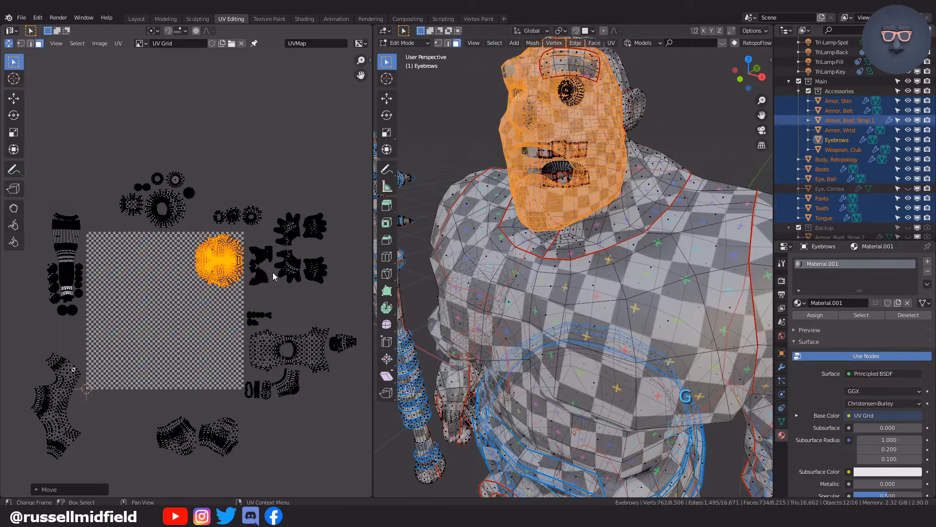
{"action": "left_click", "coordinate": [272, 276]}
Step: Select both hand islands, resize them, and place them inside the UV square below the face island
{"action": "key", "text": "l"}
{"action": "key", "text": "l"}
{"action": "scroll", "coordinate": [430, 263], "scroll_direction": "down", "scroll_amount": 3}
{"action": "middle_click_drag", "start_coordinate": [429, 263], "coordinate": [419, 256]}
{"action": "key", "text": "g"}
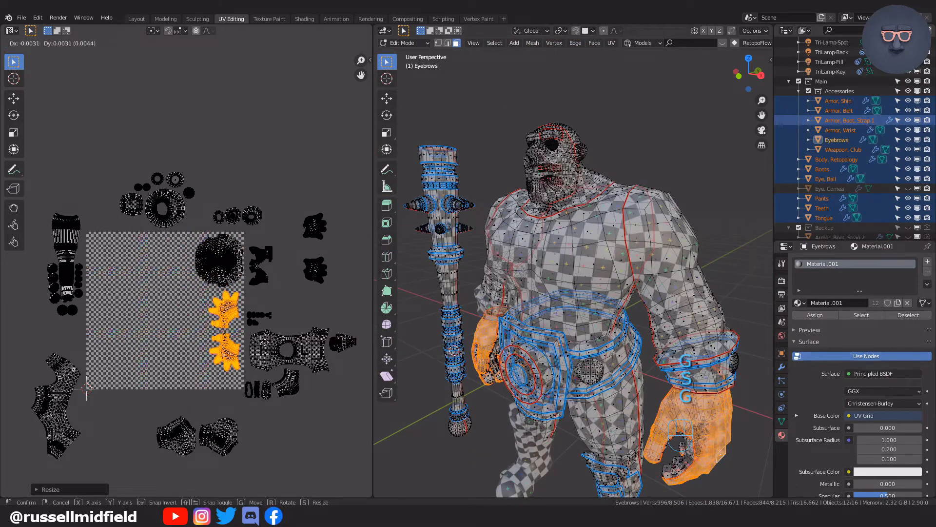
{"action": "left_click", "coordinate": [265, 342]}
Step: Select only the lower hand island and reposition it beneath the other hand island
{"action": "scroll", "coordinate": [265, 342], "scroll_direction": "up", "scroll_amount": 4}
{"action": "middle_click_drag", "start_coordinate": [349, 330], "coordinate": [226, 334], "text": "shift"}
{"action": "left_click", "coordinate": [226, 334]}
{"action": "key", "text": "l"}
{"action": "key", "text": "g"}
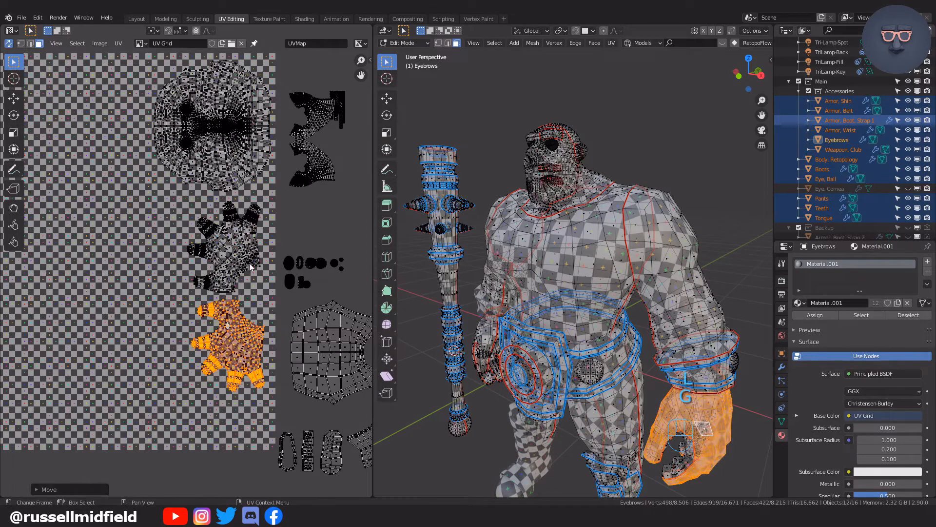
{"action": "left_click", "coordinate": [249, 263]}
Step: Select both hand islands and move them together against the UV square's right edge
{"action": "key", "text": "l"}
{"action": "key", "text": "l"}
{"action": "key", "text": "g"}
{"action": "left_click", "coordinate": [258, 299]}
{"action": "middle_click_drag", "start_coordinate": [251, 142], "coordinate": [250, 186]}
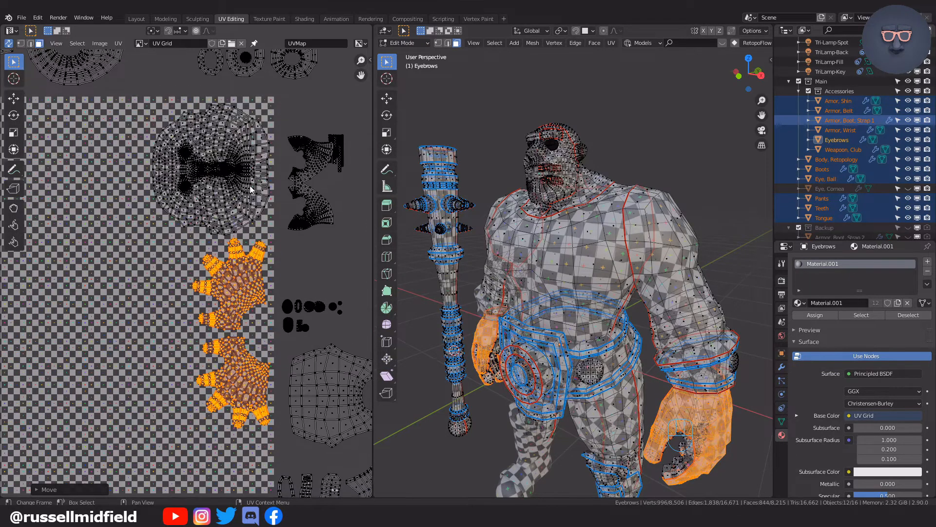
Step: Select the face's UV island, resize it, and reposition it in the upper-right corner of the UV square
{"action": "left_click", "coordinate": [249, 187]}
{"action": "key", "text": "l"}
{"action": "key", "text": "s"}
{"action": "left_click", "coordinate": [254, 191]}
{"action": "key", "text": "g"}
{"action": "left_click", "coordinate": [255, 189]}
{"action": "scroll", "coordinate": [293, 205], "scroll_direction": "down", "scroll_amount": 1}
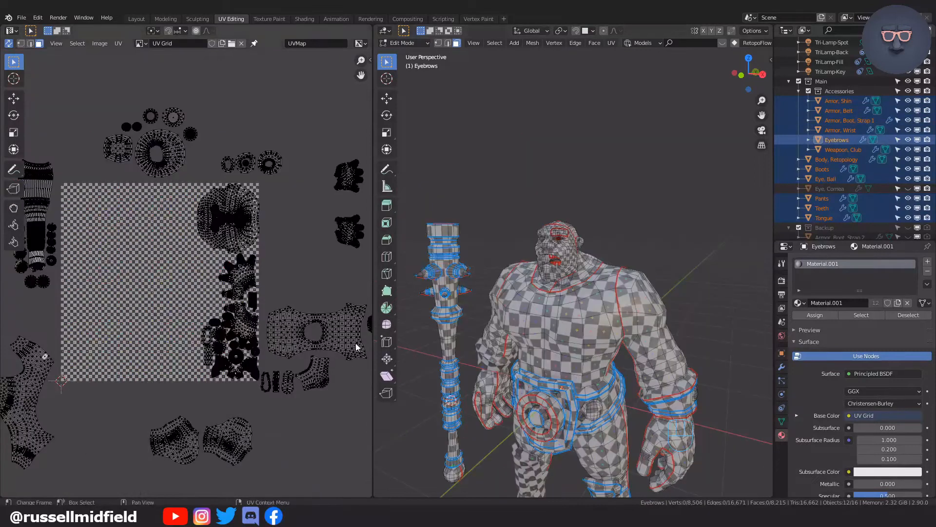
Step: Select the torso's UV island, move it into the lower part of the UV square, and scale it to fit
{"action": "left_click", "coordinate": [341, 342]}
{"action": "key", "text": "l"}
{"action": "key", "text": "g"}
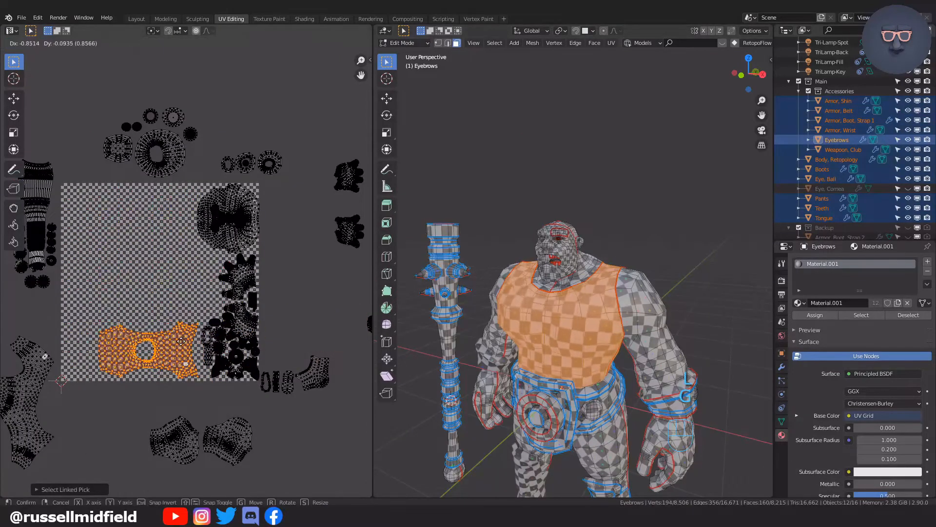
{"action": "key", "text": "s"}
Step: Position the pants' UV island in the lower-left corner of the UV square and adjust its size to fit beside the torso island
{"action": "key", "text": "g"}
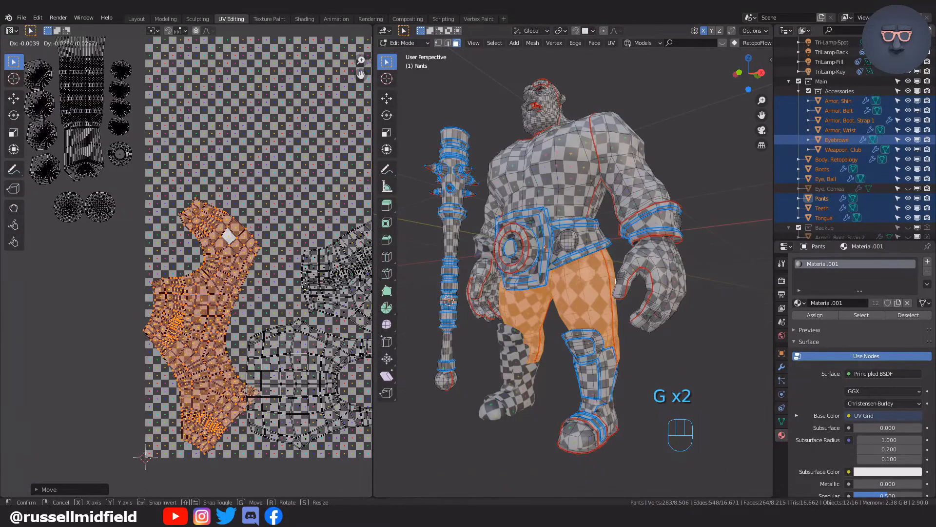
{"action": "left_click", "coordinate": [288, 291]}
{"action": "key", "text": "s"}
{"action": "left_click", "coordinate": [285, 293]}
{"action": "key", "text": "g"}
{"action": "left_click", "coordinate": [292, 308]}
{"action": "key", "text": "s"}
{"action": "left_click", "coordinate": [310, 311]}
Step: Move and rotate the palm island into the gap beside the face, and fit the belt buckle's ring island into free space
{"action": "key", "text": "g"}
{"action": "key", "text": "r"}
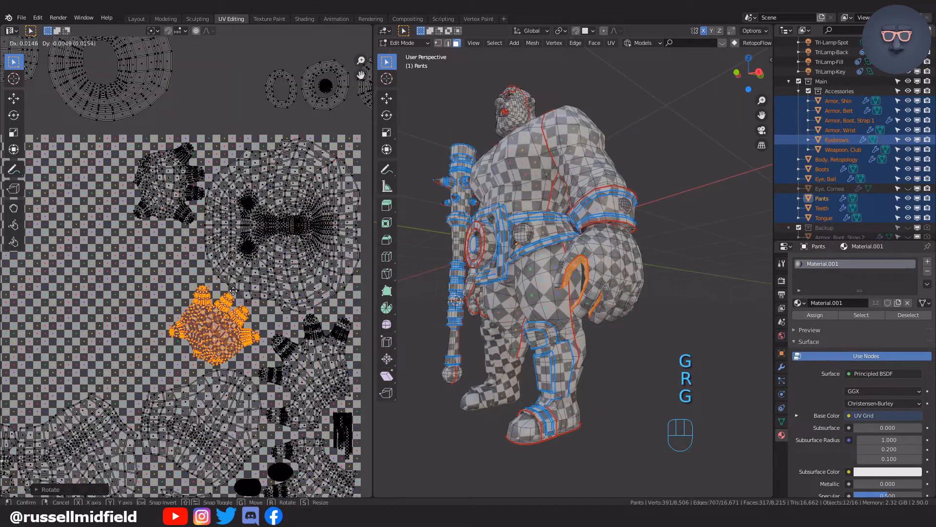
{"action": "key", "text": "g"}
{"action": "key", "text": "r"}
{"action": "key", "text": "g"}
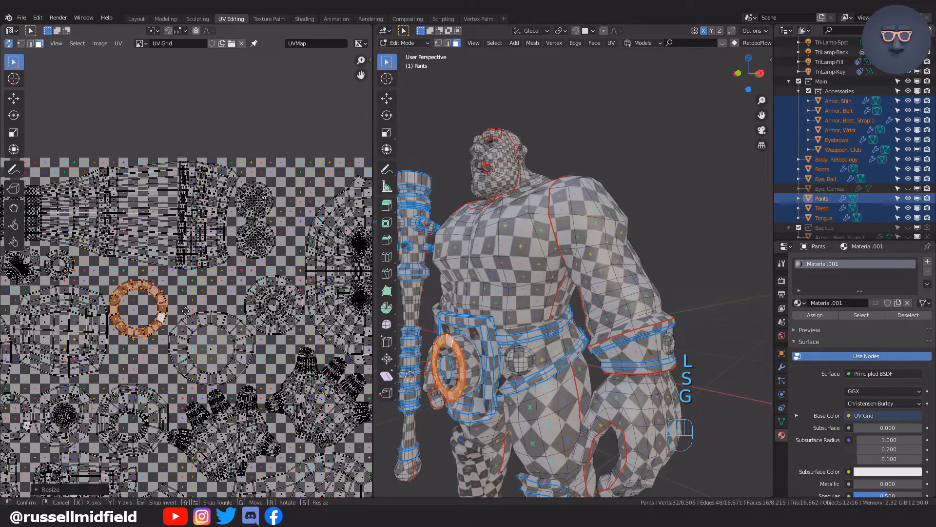
{"action": "left_click", "coordinate": [191, 304]}
Step: Select all UV islands to check which parts of the model the layout covers, and deselect them
{"action": "scroll", "coordinate": [191, 304], "scroll_direction": "down", "scroll_amount": 5}
{"action": "left_click_drag", "start_coordinate": [75, 203], "coordinate": [306, 426]}
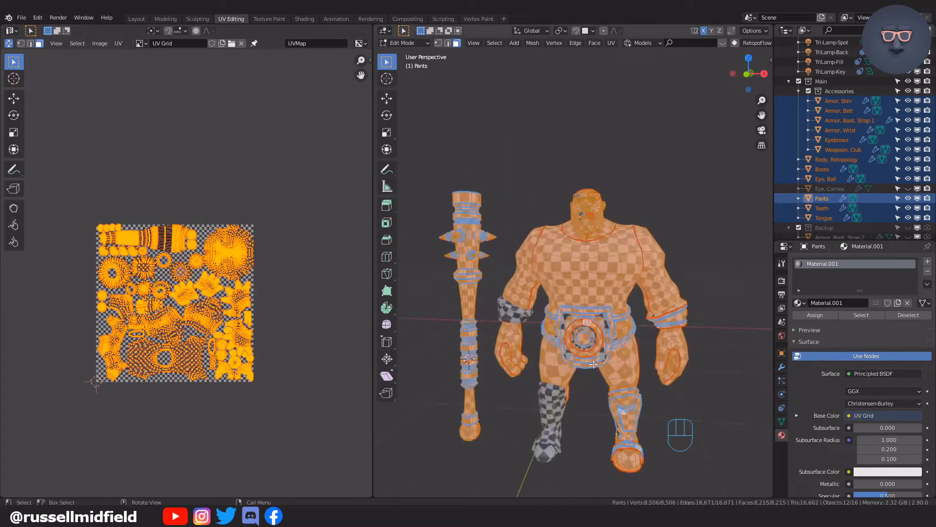
{"action": "middle_click_drag", "start_coordinate": [594, 365], "coordinate": [571, 356]}
{"action": "left_click", "coordinate": [609, 201]}
{"action": "middle_click_drag", "start_coordinate": [609, 201], "coordinate": [628, 152], "text": "shift"}
{"action": "scroll", "coordinate": [286, 265], "scroll_direction": "up", "scroll_amount": 3}
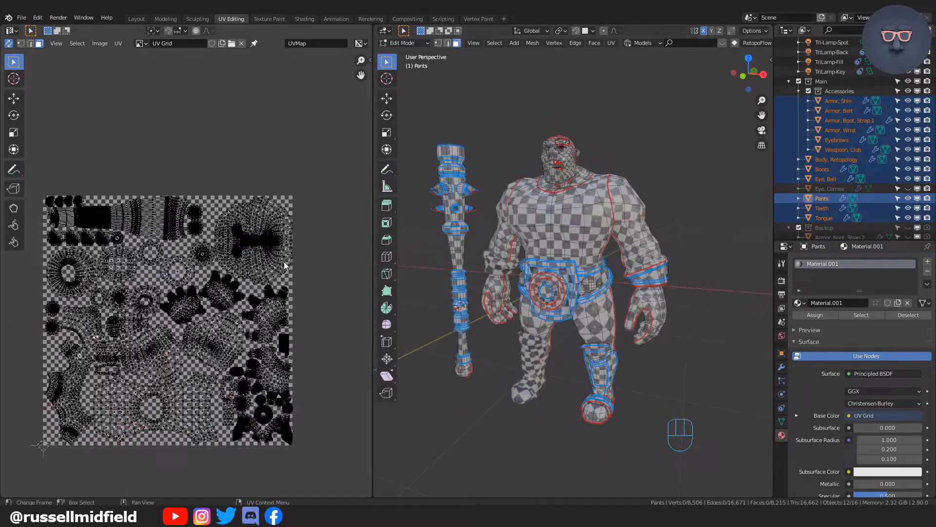
Step: Leave Edit Mode, save the file, and view the checkered character and club
{"action": "middle_click_drag", "start_coordinate": [289, 261], "coordinate": [322, 218], "text": "shift"}
{"action": "key", "text": "Tab"}
{"action": "key", "text": "ctrl+s"}
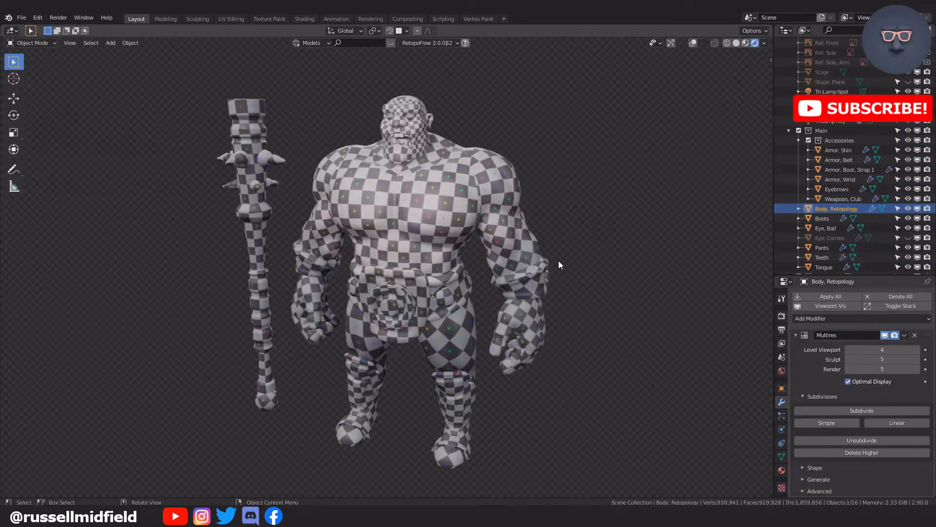
{"action": "mouse_move", "coordinate": [559, 265]}
{"action": "middle_mouse_down"}
{"action": "mouse_move", "coordinate": [607, 260]}
{"action": "mouse_move", "coordinate": [554, 268]}
{"action": "mouse_move", "coordinate": [591, 264]}
{"action": "mouse_move", "coordinate": [559, 261]}
{"action": "mouse_move", "coordinate": [595, 265]}
{"action": "mouse_move", "coordinate": [556, 270]}
{"action": "middle_mouse_up"}
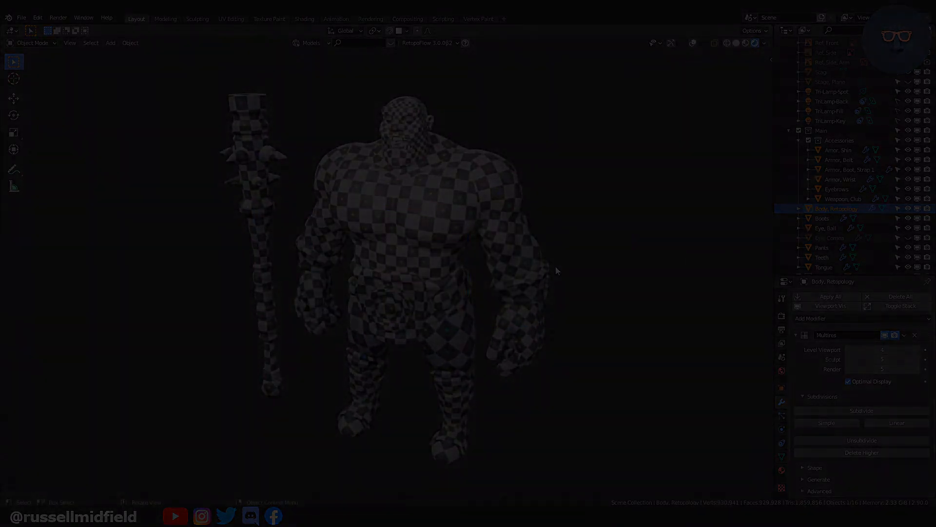